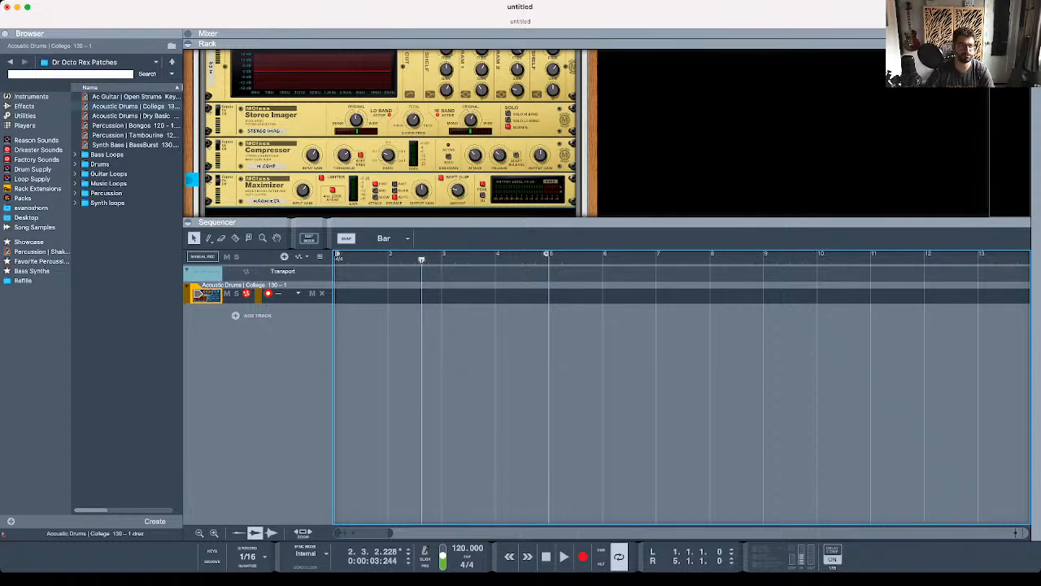
- Hide the browser and enlarge the rack area over the sequencer until the Dr. OctoRex device is in view
click(5, 33)
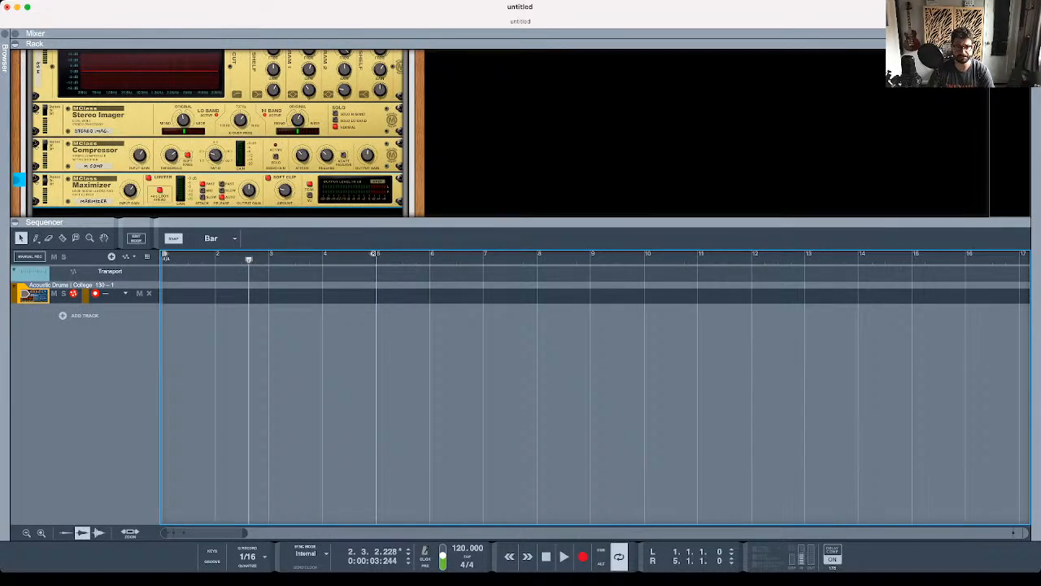
drag(520, 223, 520, 321)
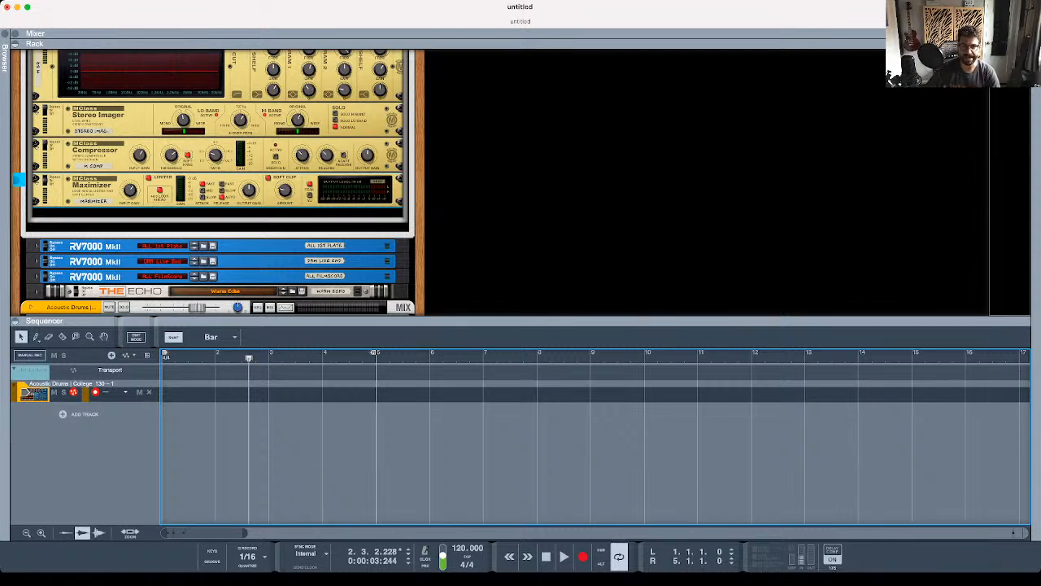
drag(521, 320, 521, 395)
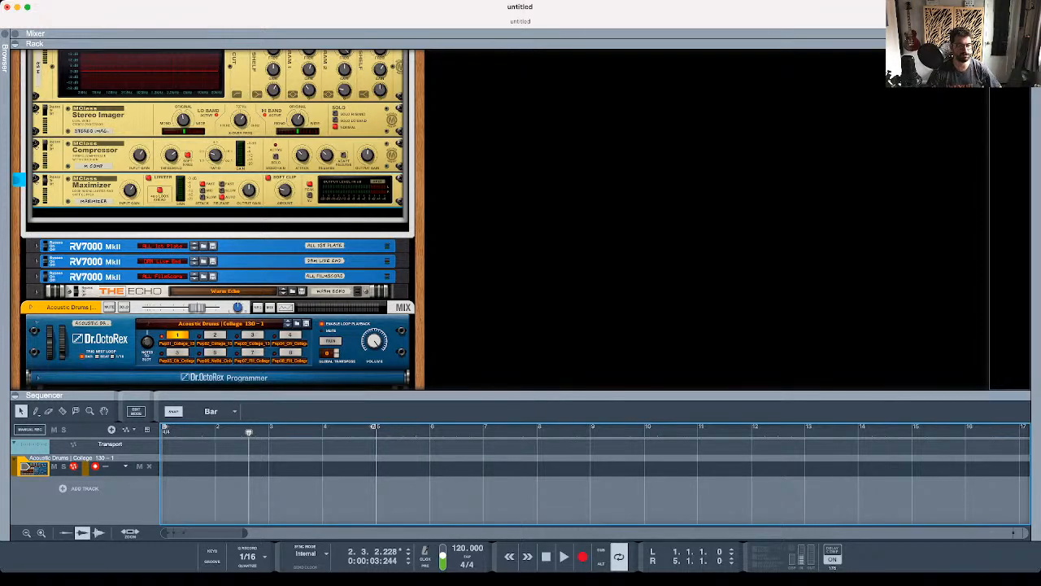
- Delete the Acoustic Drums mix channel together with its Dr. OctoRex device and track
scroll(218, 220, down, 3)
click(223, 212)
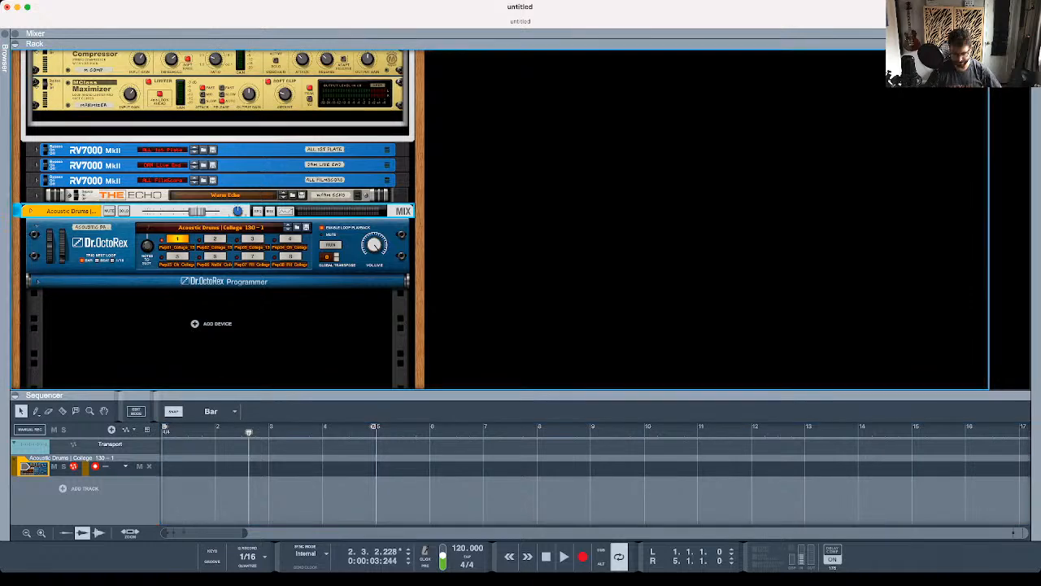
key(super+Tab)
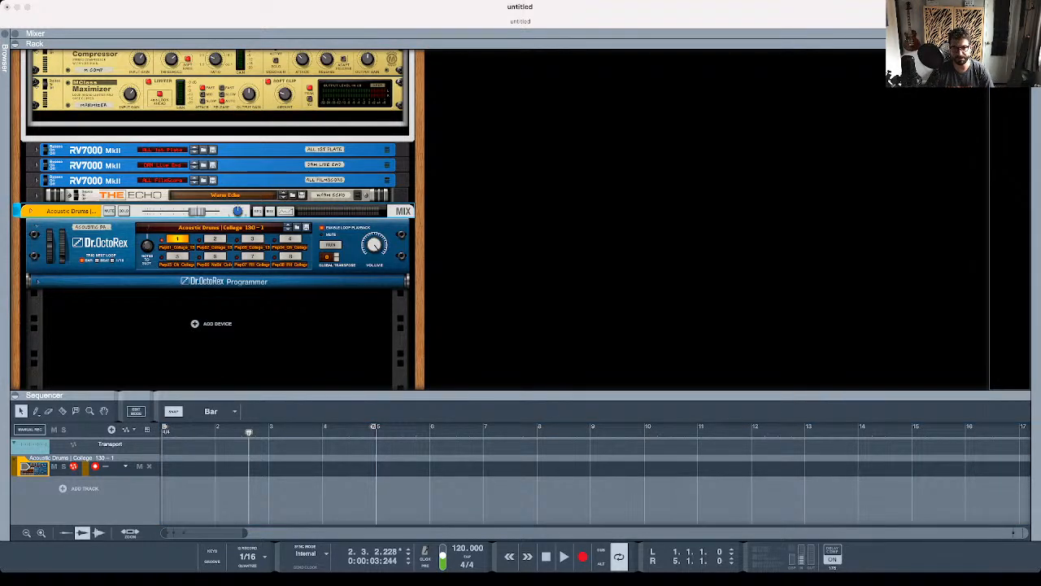
key(Return)
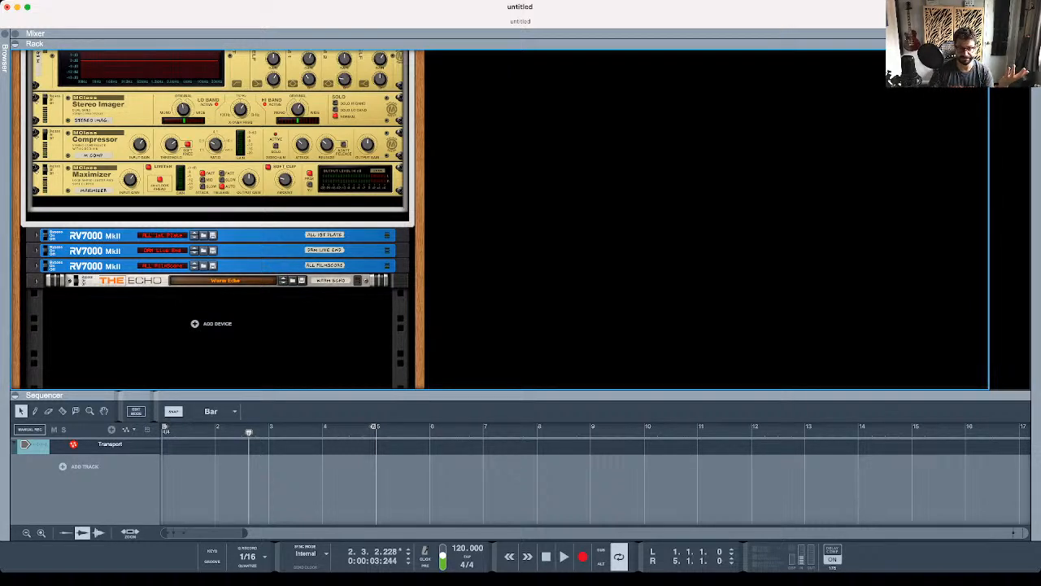
- Create an empty Combinator in the rack and unfold its Combinator Mixer section
key(super+g)
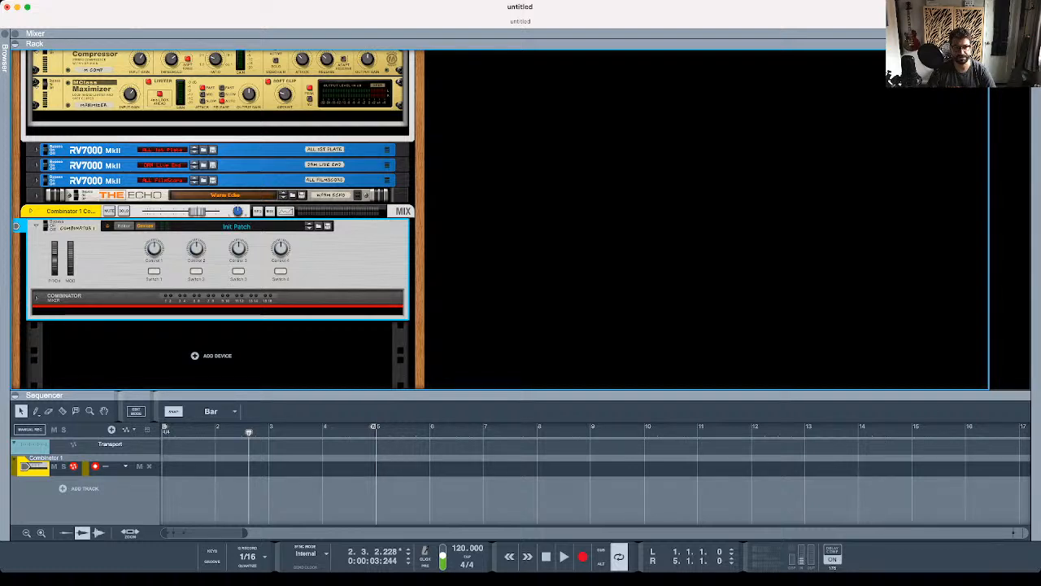
click(36, 297)
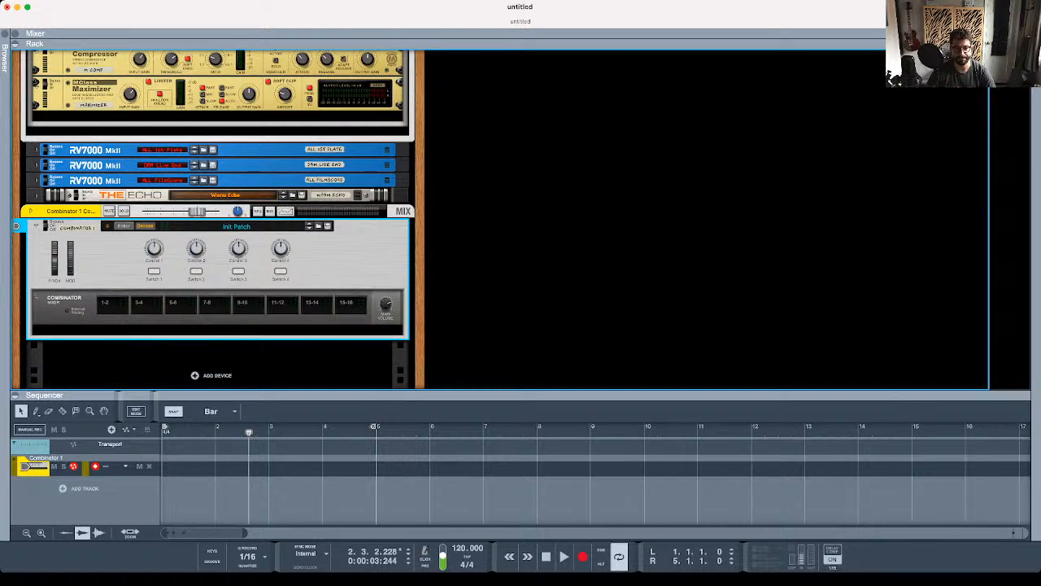
- Examine the Combinator Mixer's volume control and the device's rear connections, returning to the front of the rack
mouse_move(387, 306)
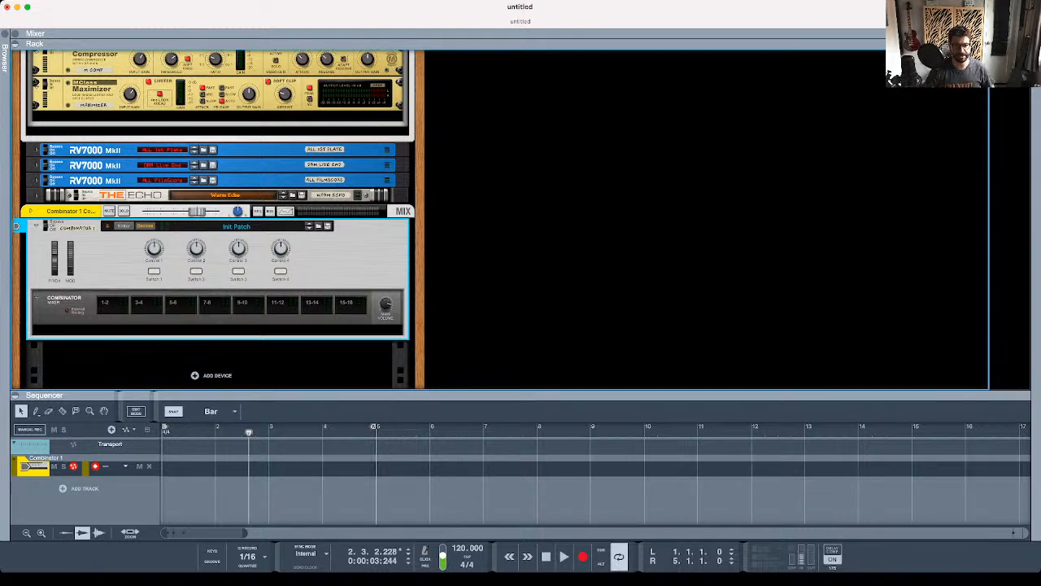
key(Tab)
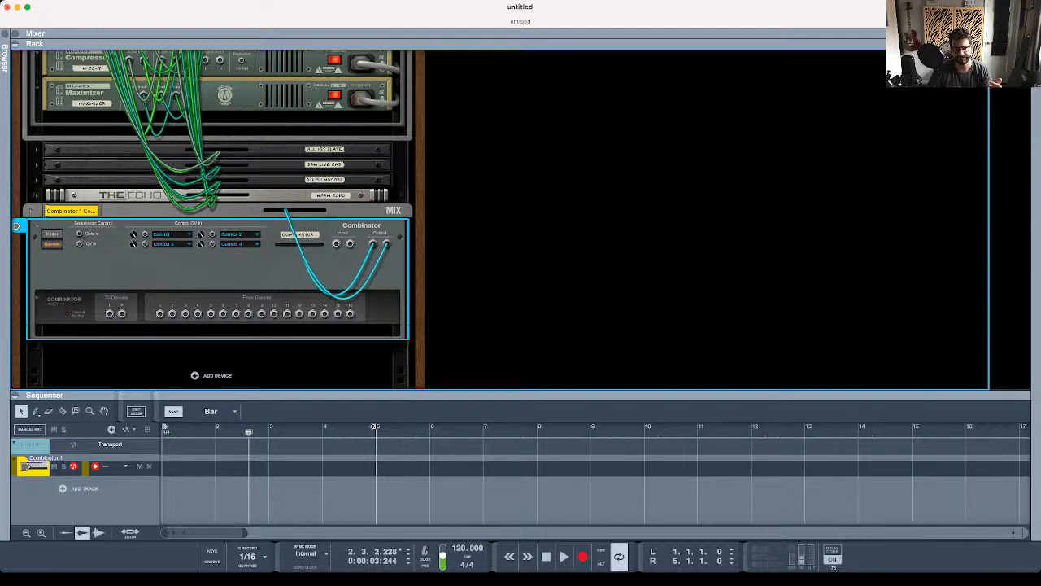
key(Tab)
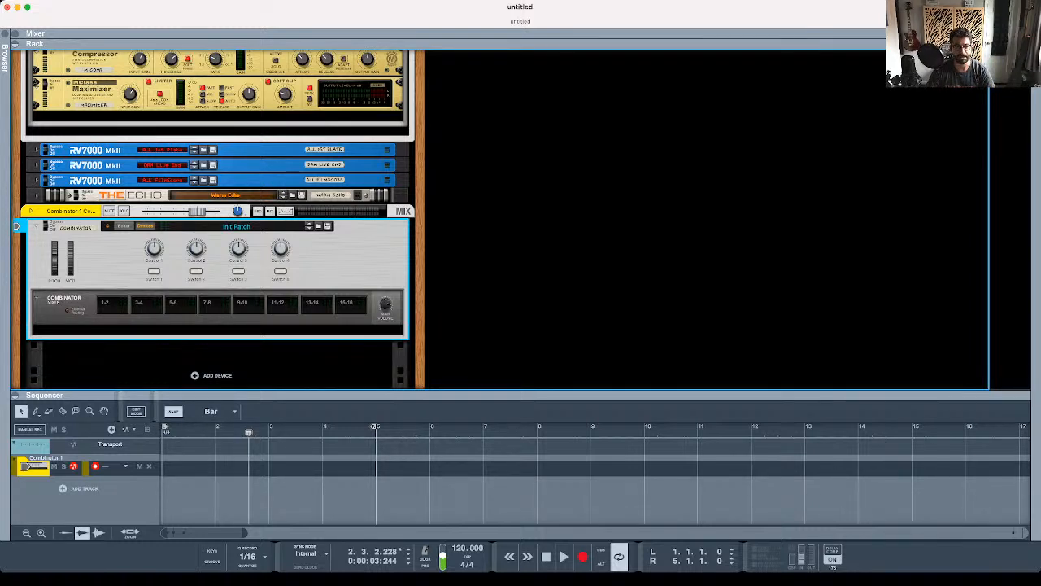
- Unfold the Combinator's mix channel, show its insert FX, and move the Combinator into the insert area
click(31, 211)
click(49, 231)
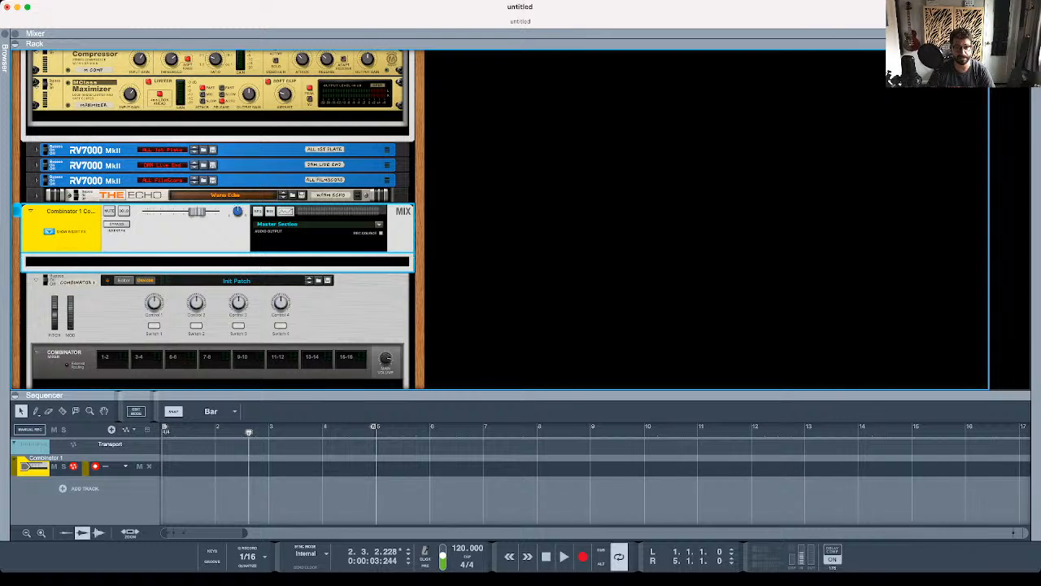
scroll(65, 244, down, 2)
drag(93, 272, 91, 259)
drag(217, 230, 216, 213)
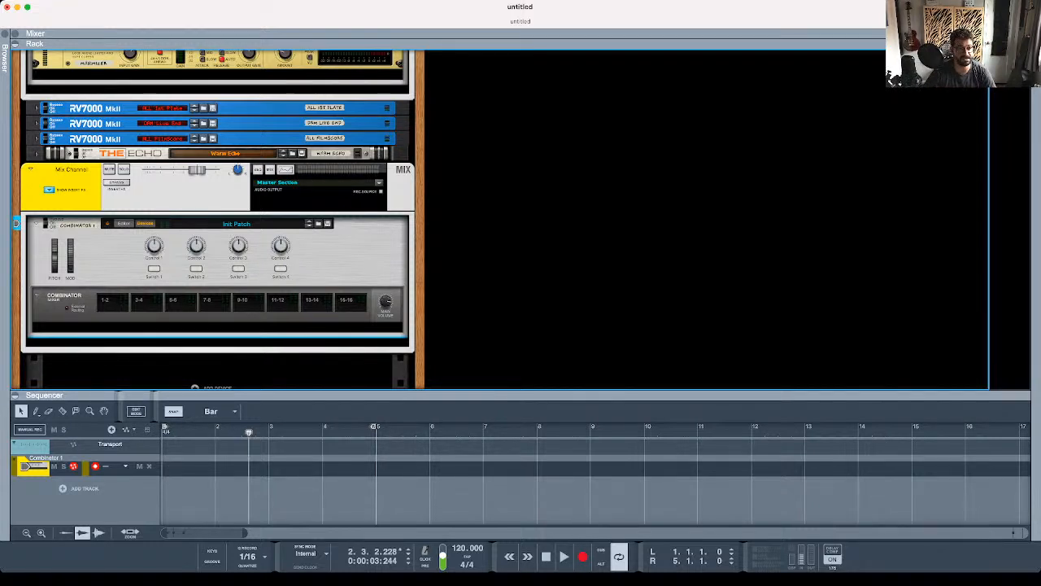
- Fold and unfold the mix channel with its nested Combinator and compare its layout with the Master Section's inserts
click(31, 169)
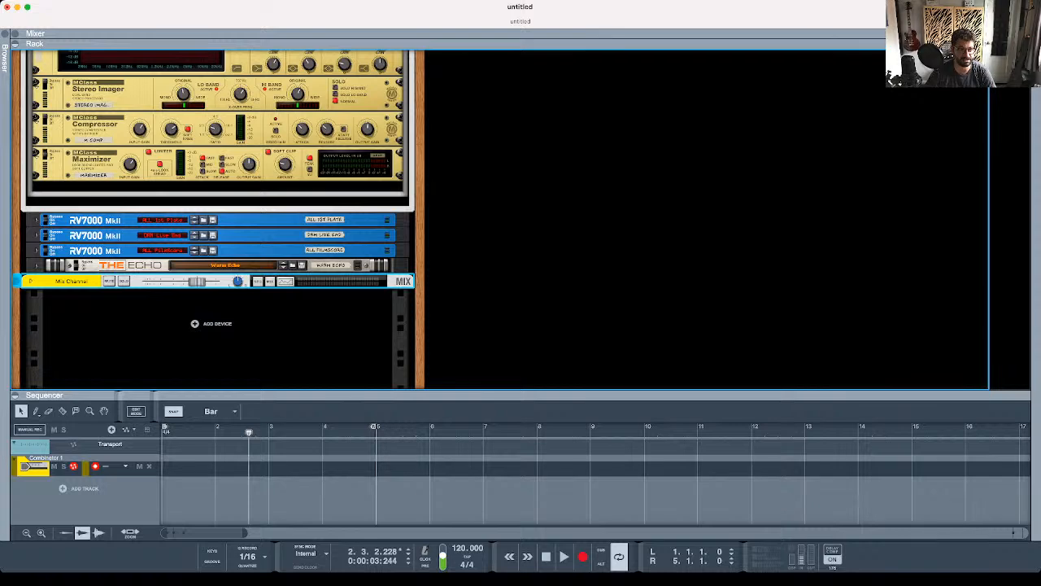
click(31, 280)
scroll(218, 220, up, 6)
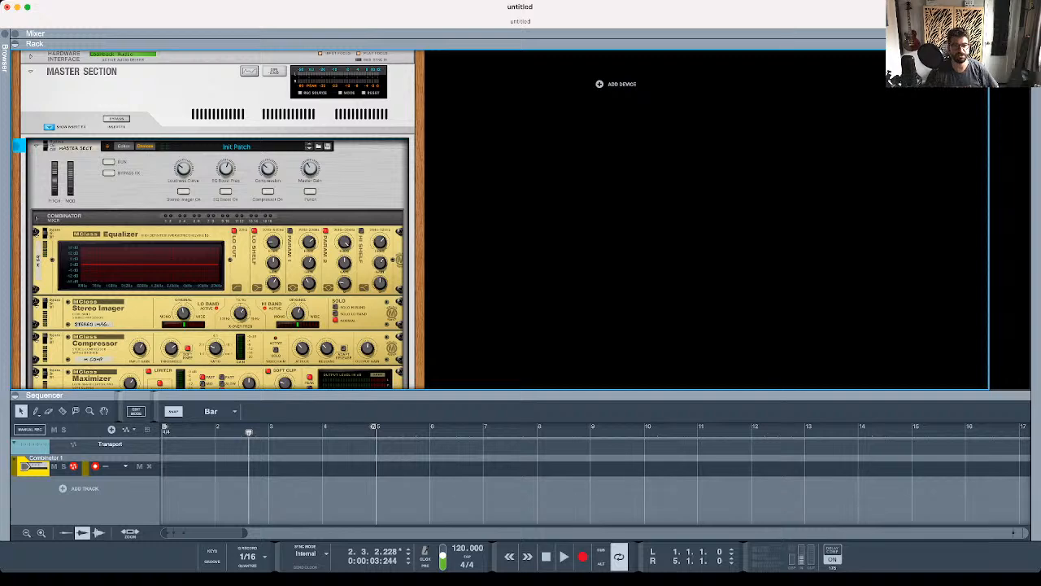
scroll(218, 219, down, 5)
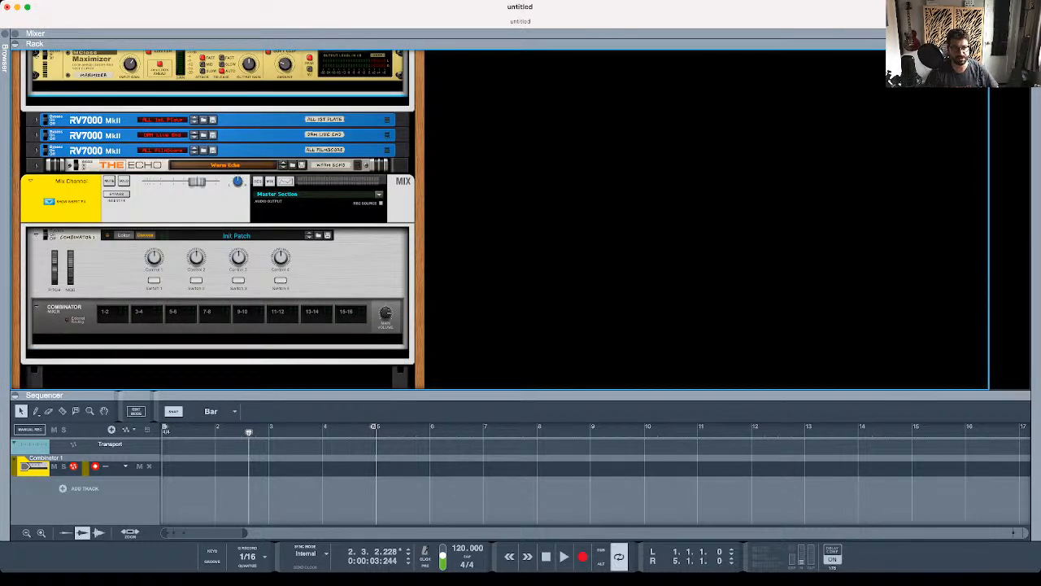
- Arrange the workspace to show the mixer's channel faders above the rack, with the sequencer hidden
click(14, 44)
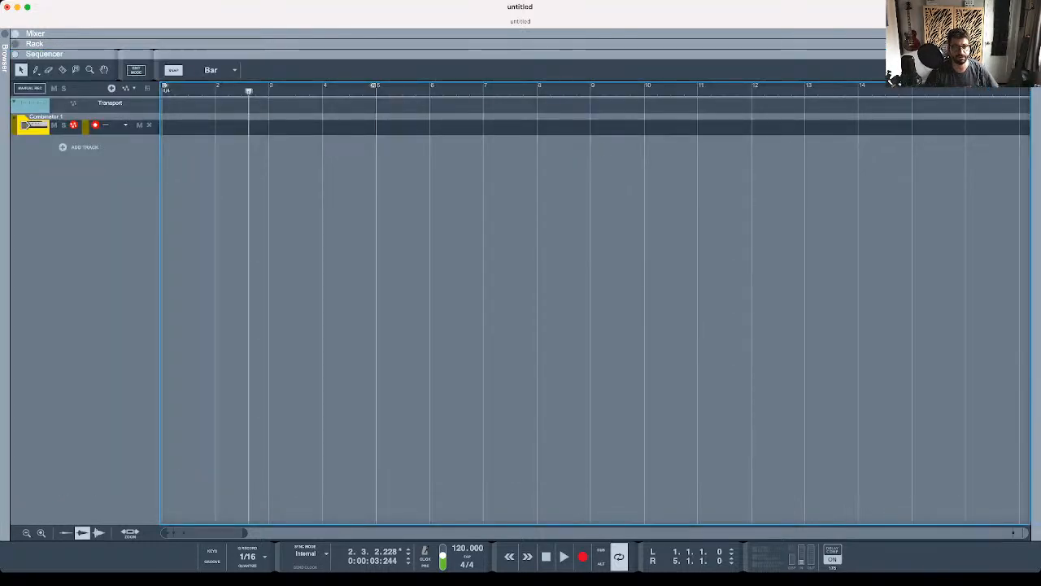
click(15, 34)
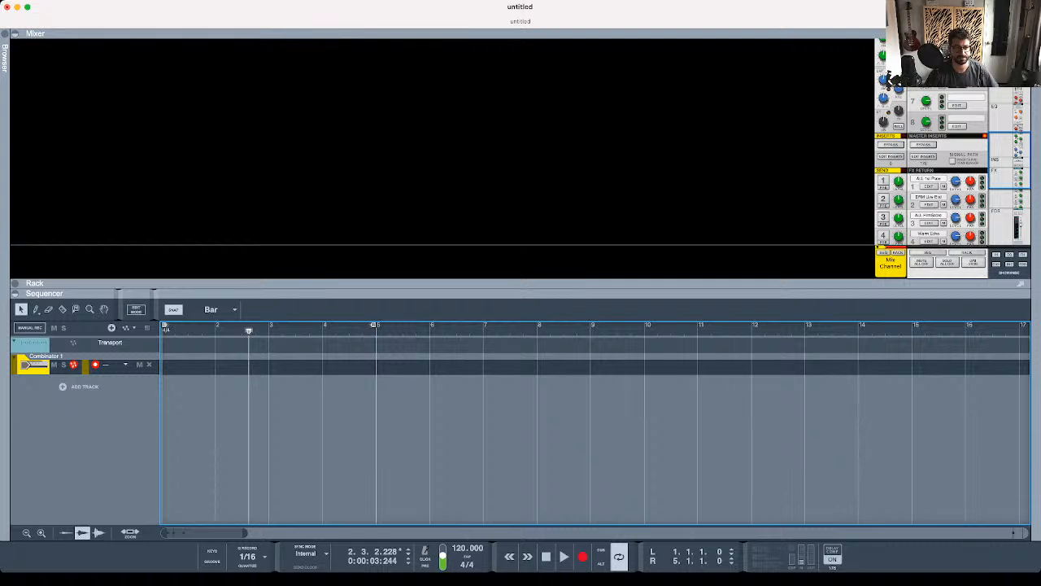
click(14, 293)
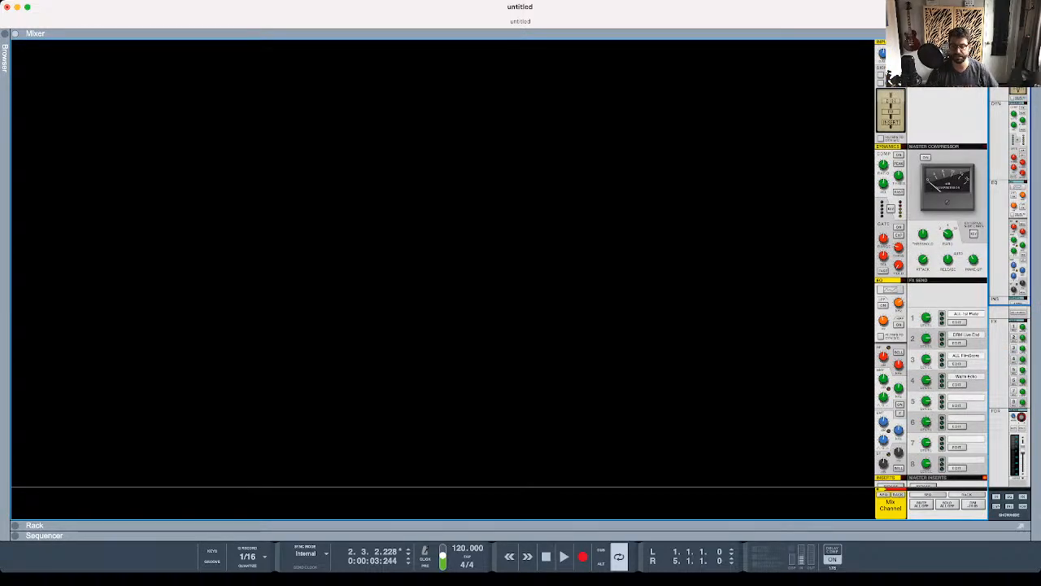
scroll(931, 276, down, 3)
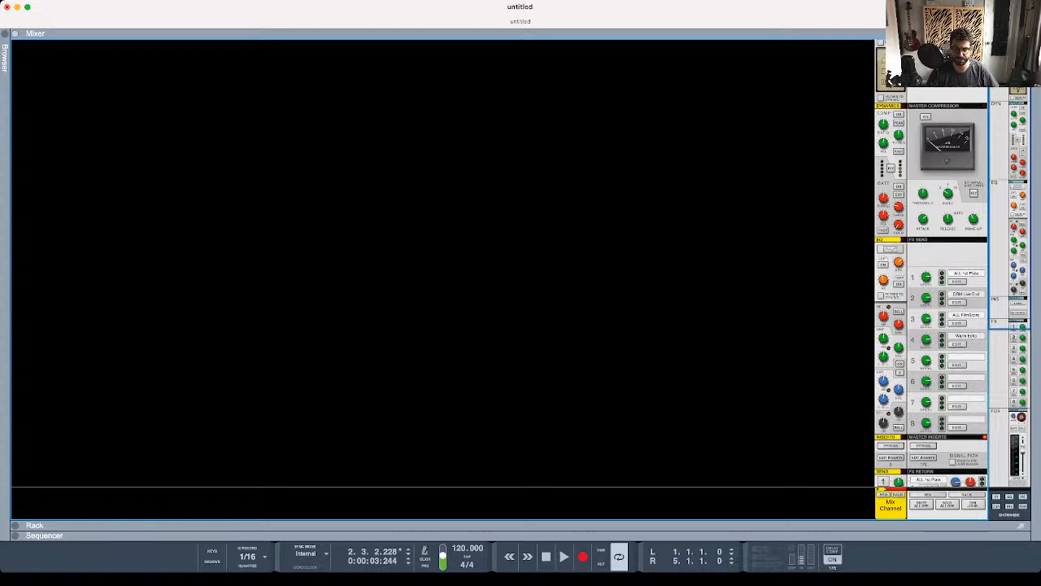
scroll(931, 277, down, 10)
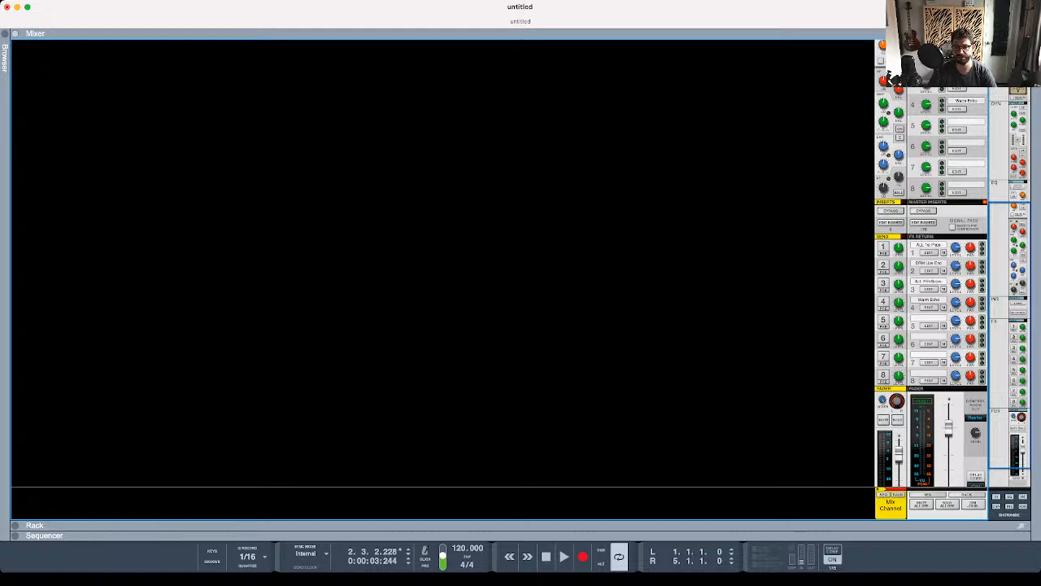
key(F6)
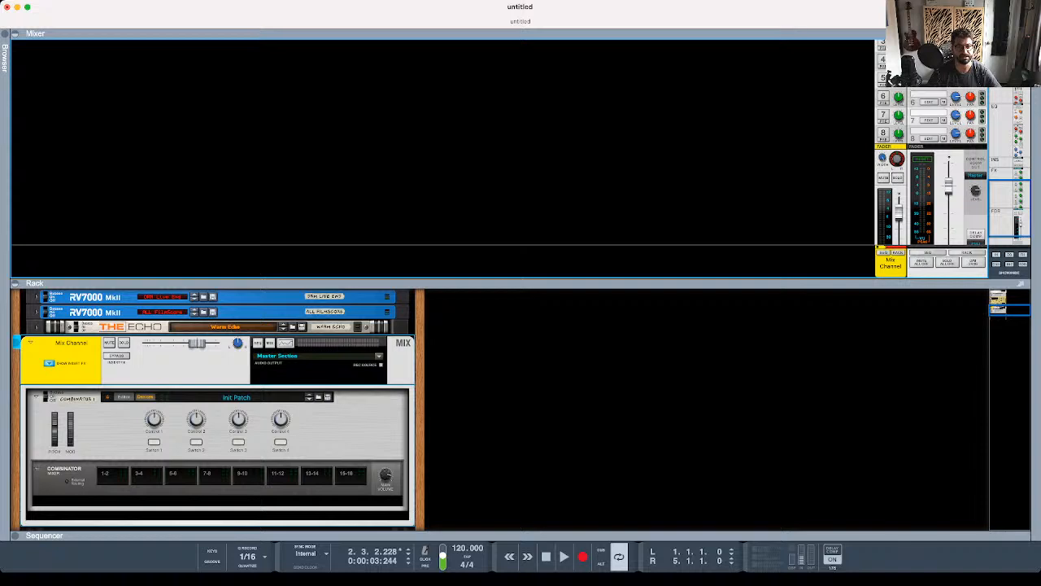
key(super+Tab)
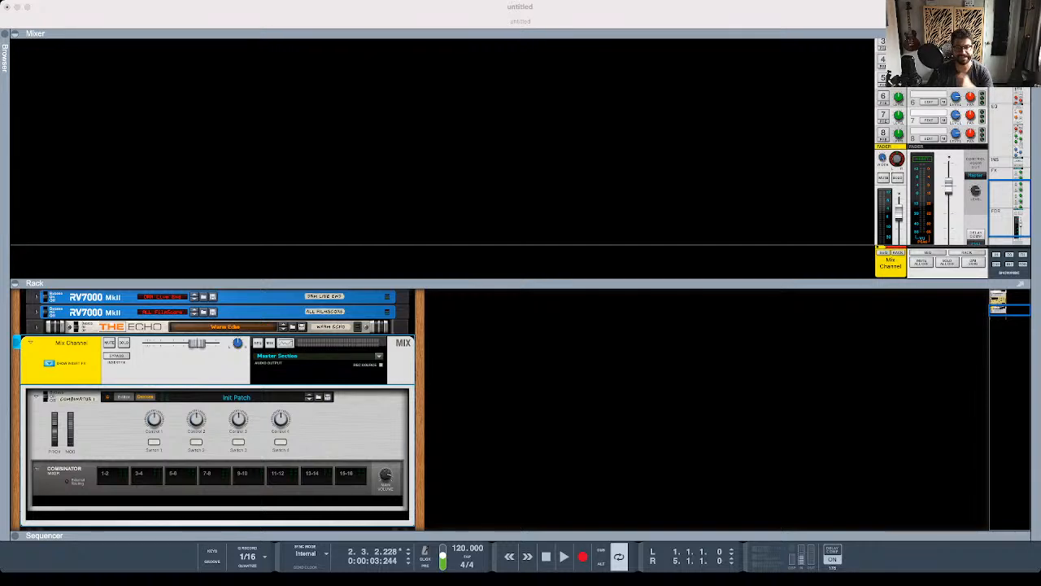
click(521, 154)
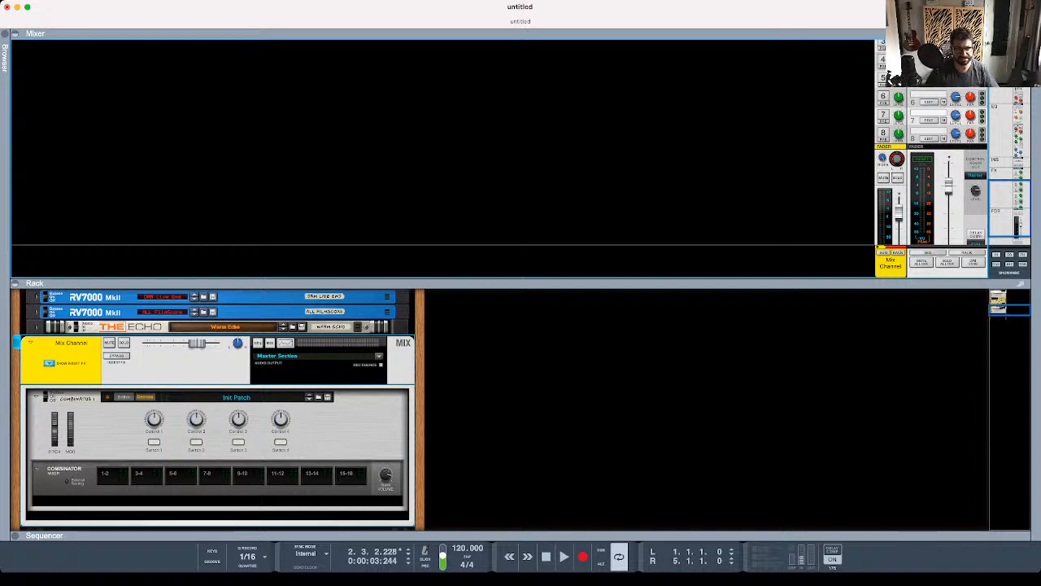
- Examine the rear cabling between the Combinator and its mix channel, select the Combinator, and return to the front
scroll(932, 163, down, 3)
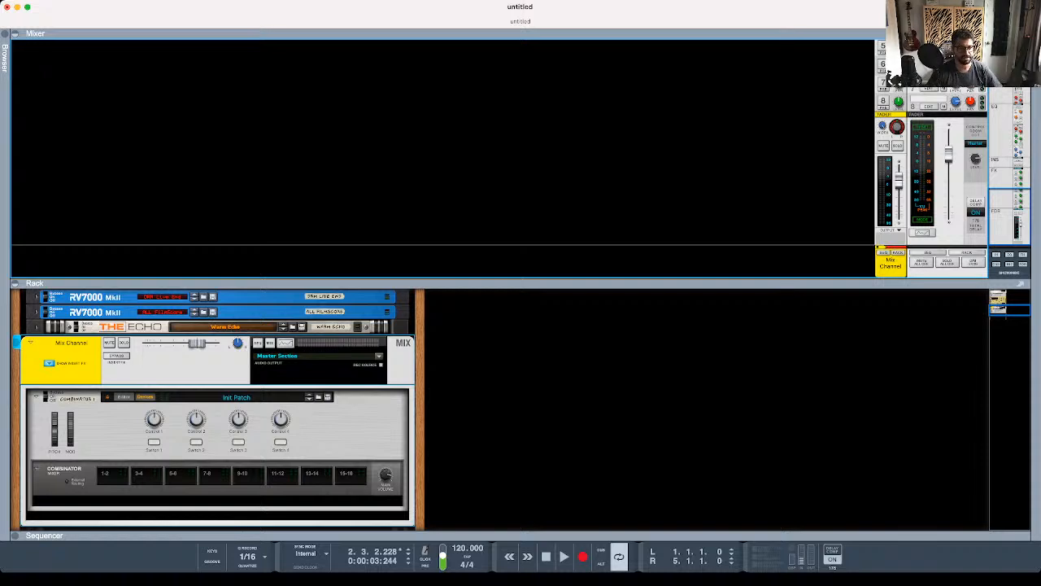
scroll(218, 407, down, 3)
scroll(218, 407, down, 1)
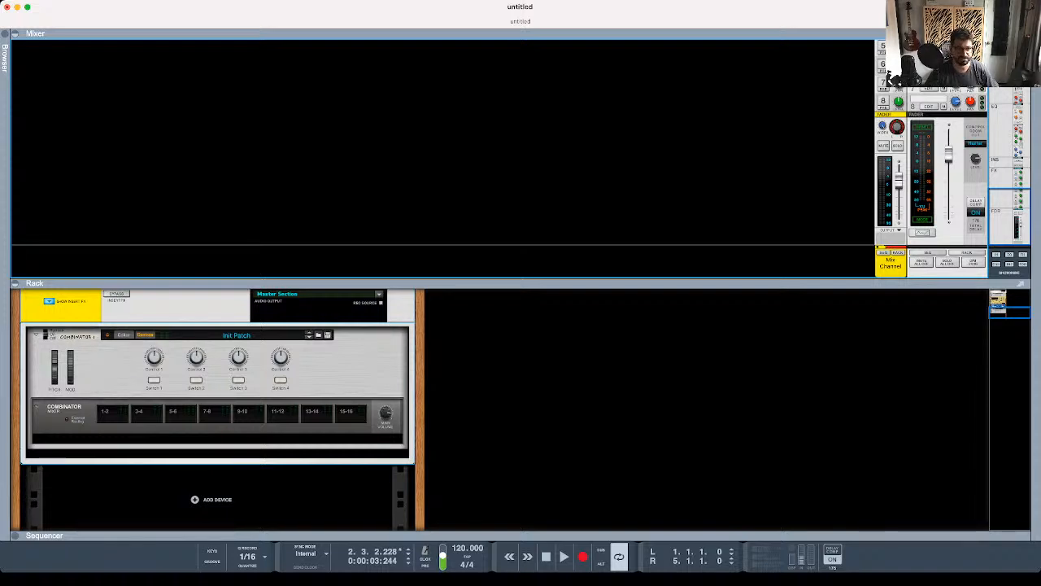
key(Tab)
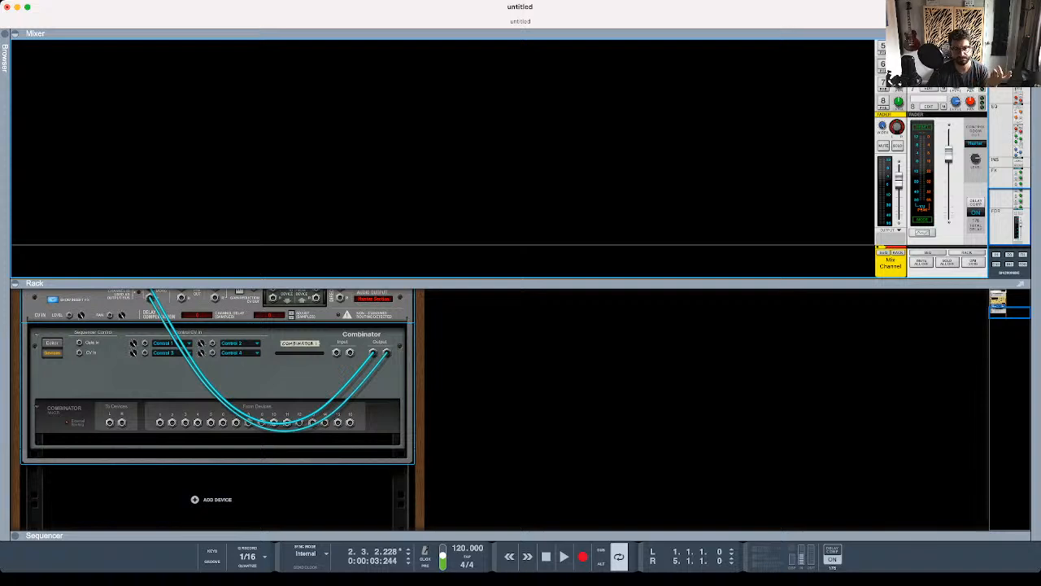
click(16, 333)
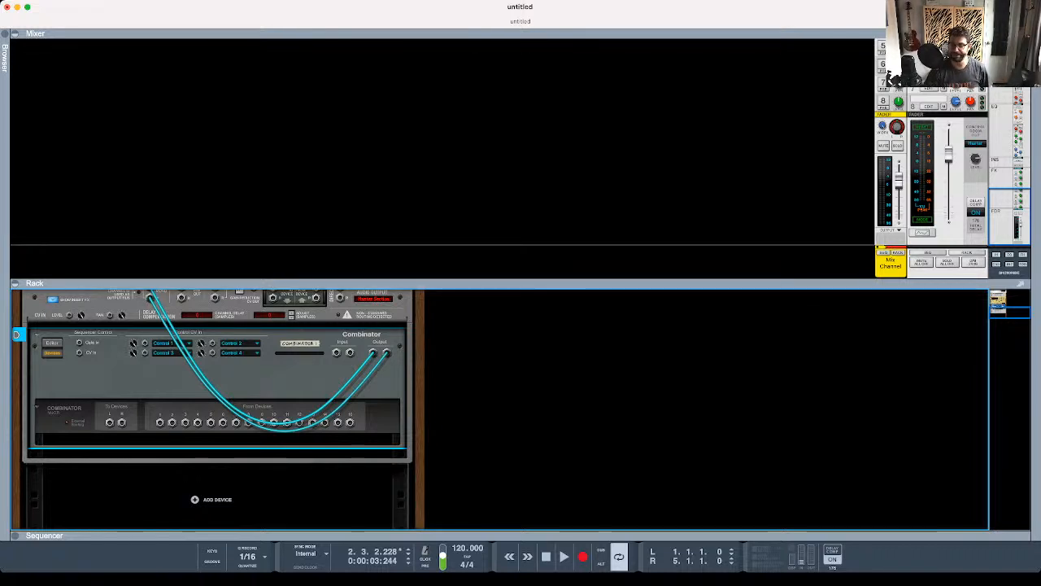
key(Tab)
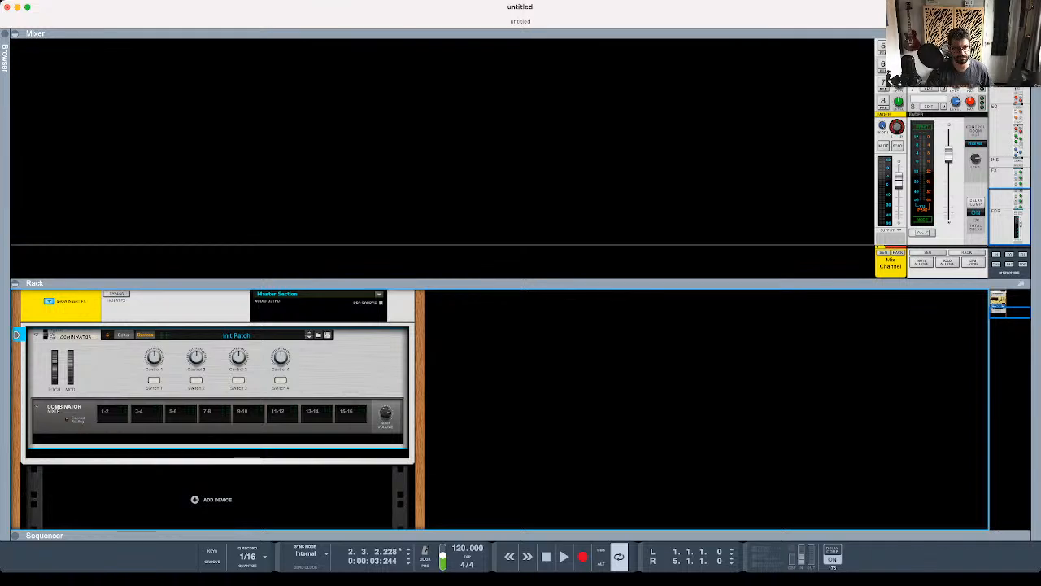
- Open the Combinator's editor in Configure mode, add a fifth control knob, and align it beside Control 4
click(123, 334)
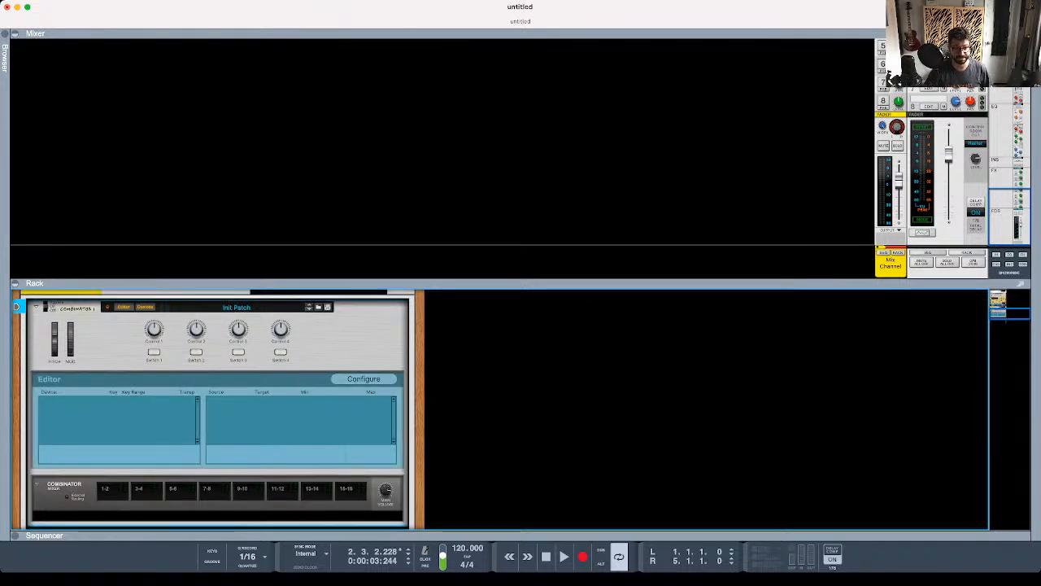
click(364, 379)
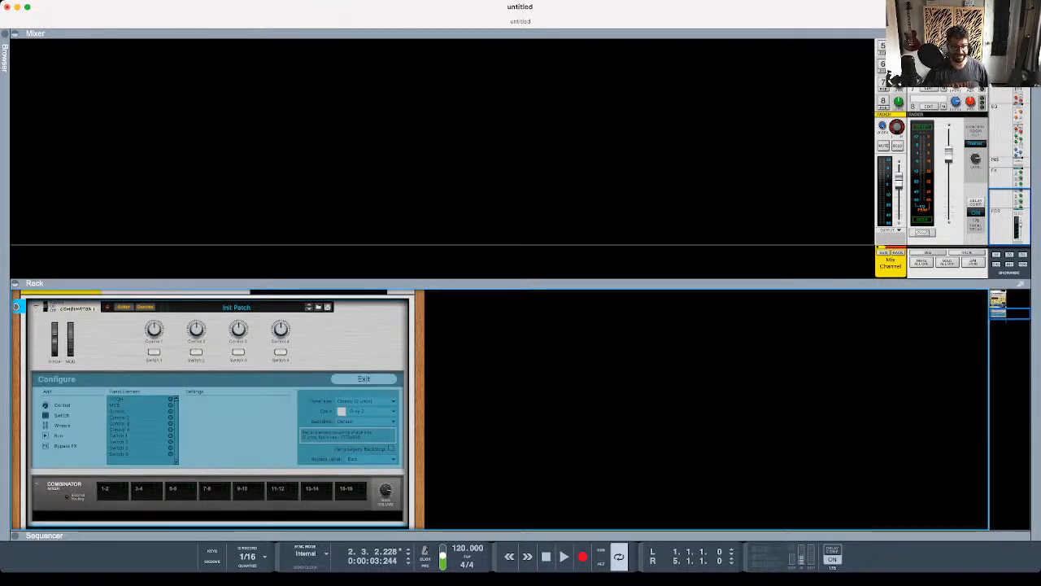
click(53, 405)
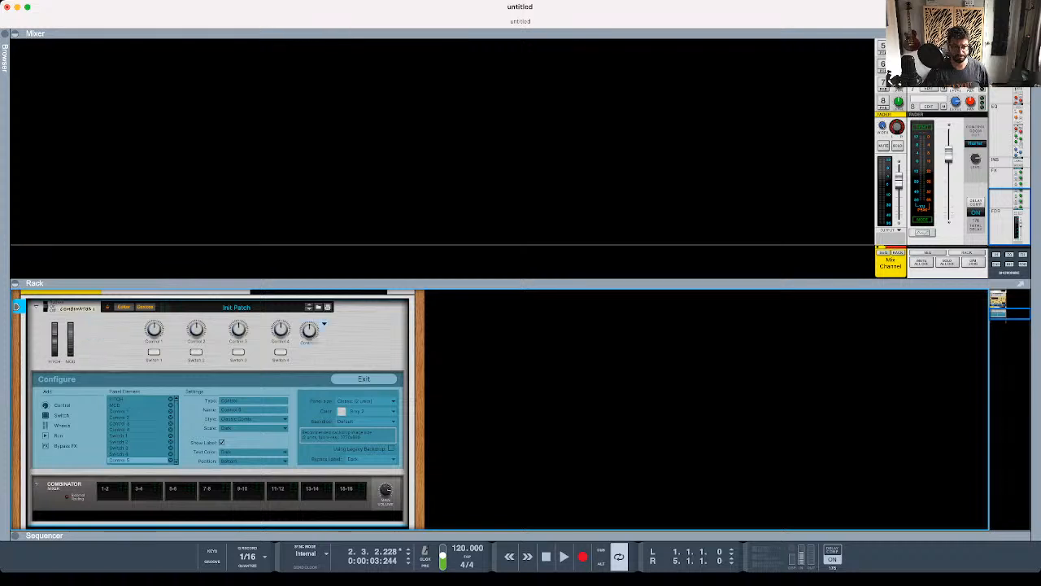
drag(341, 322, 335, 322)
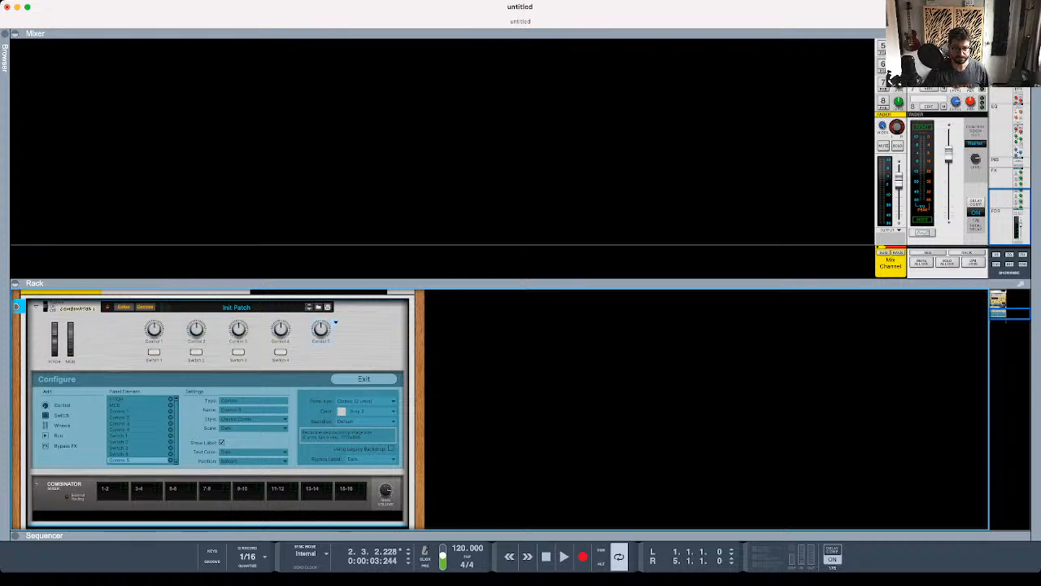
- Check the third Control CV input's assignment on the Combinator's rear, and enlarge the rack with the mixer collapsed
key(Tab)
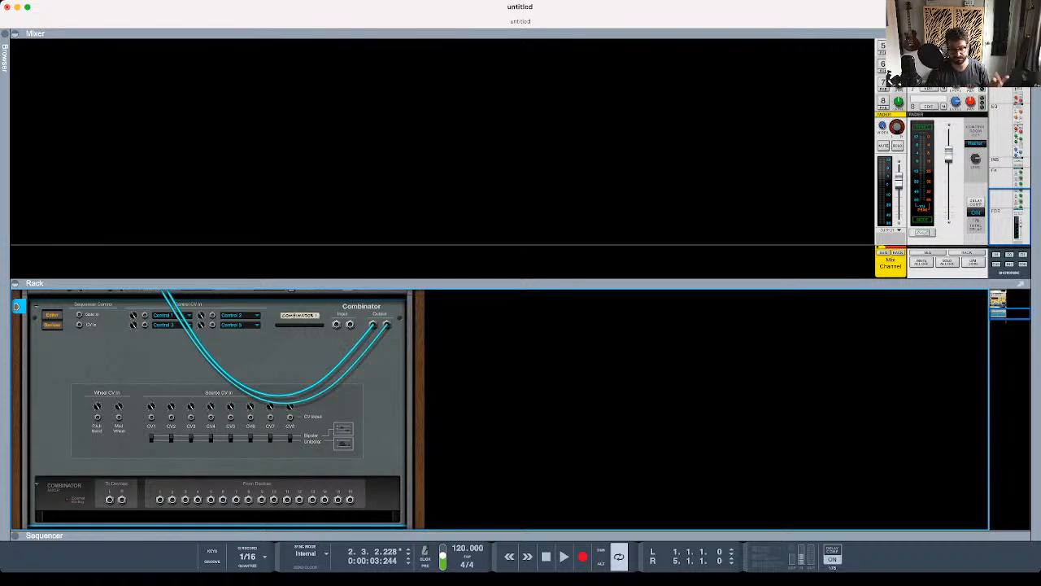
click(172, 324)
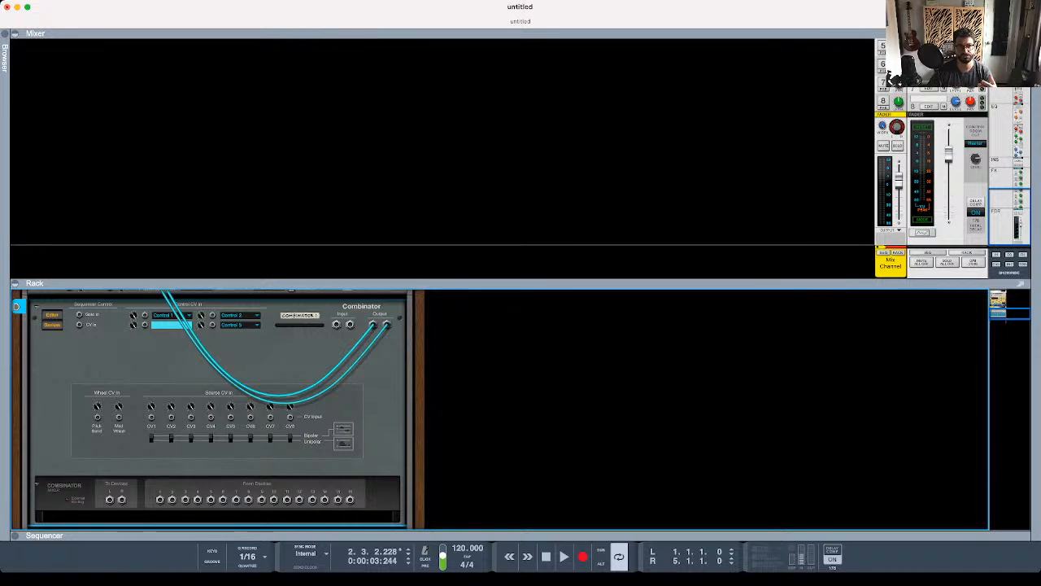
key(Escape)
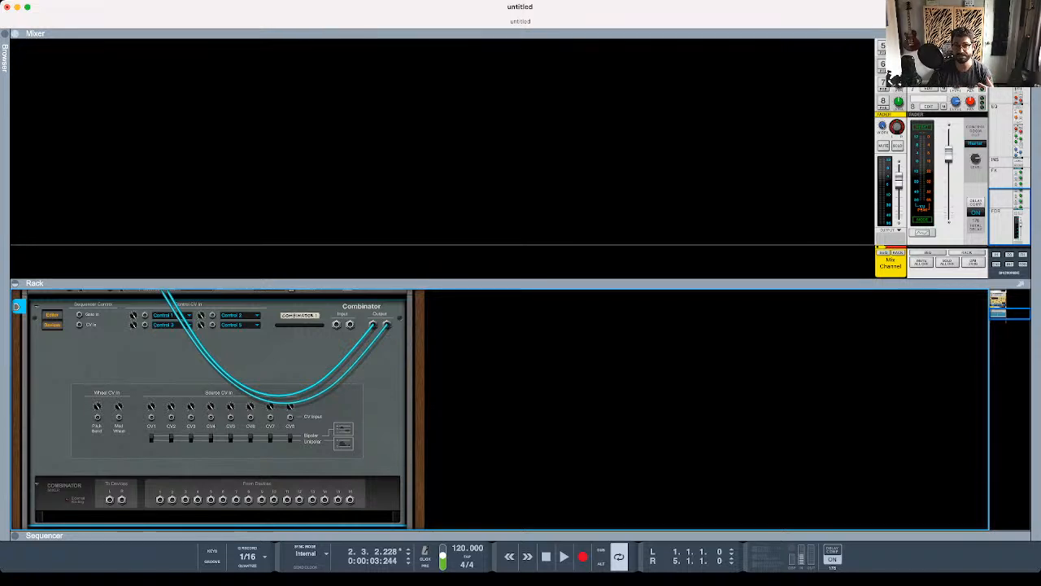
key(F6)
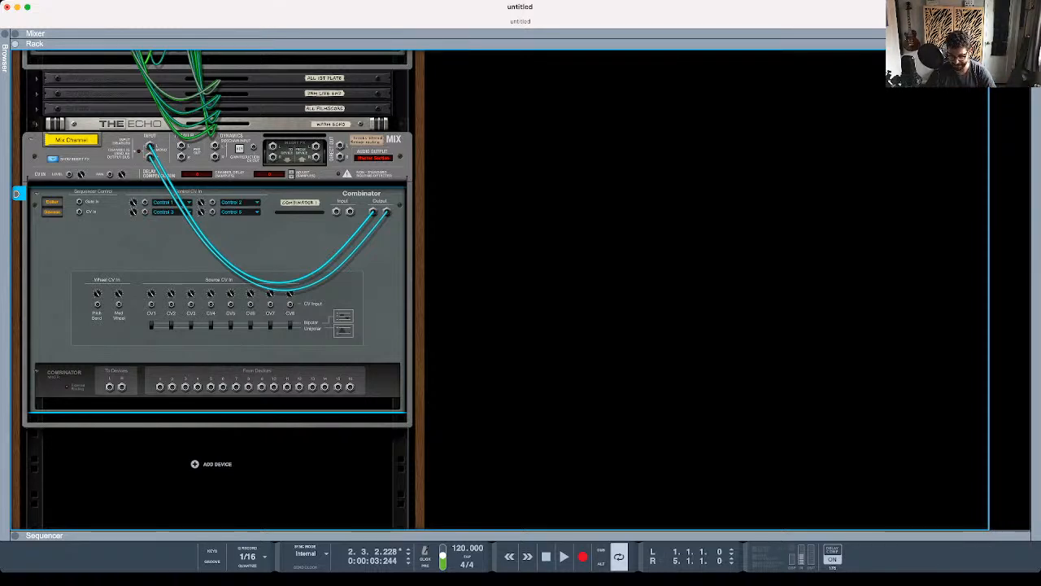
scroll(216, 288, up, 1)
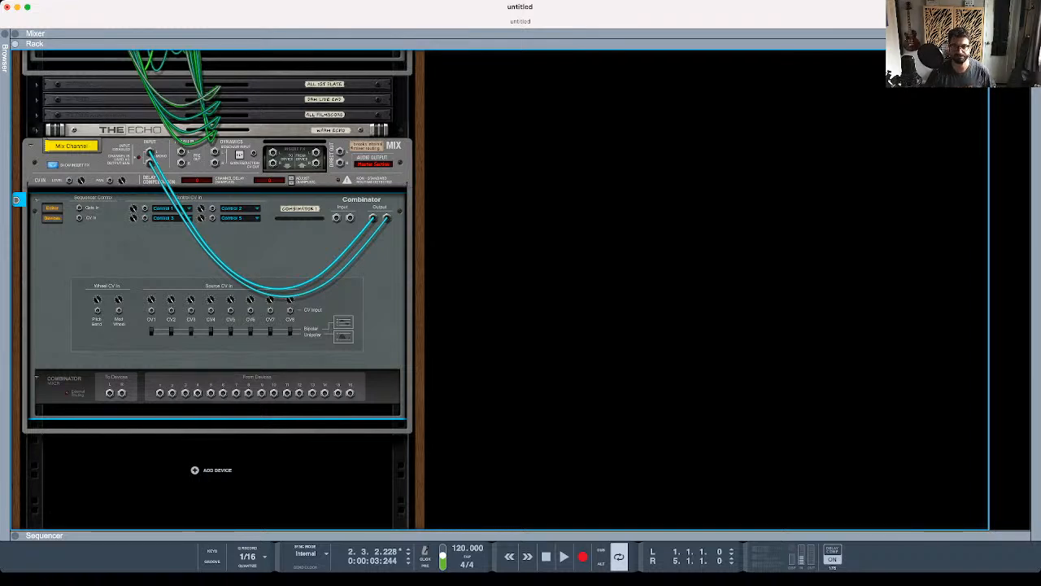
key(super+Tab)
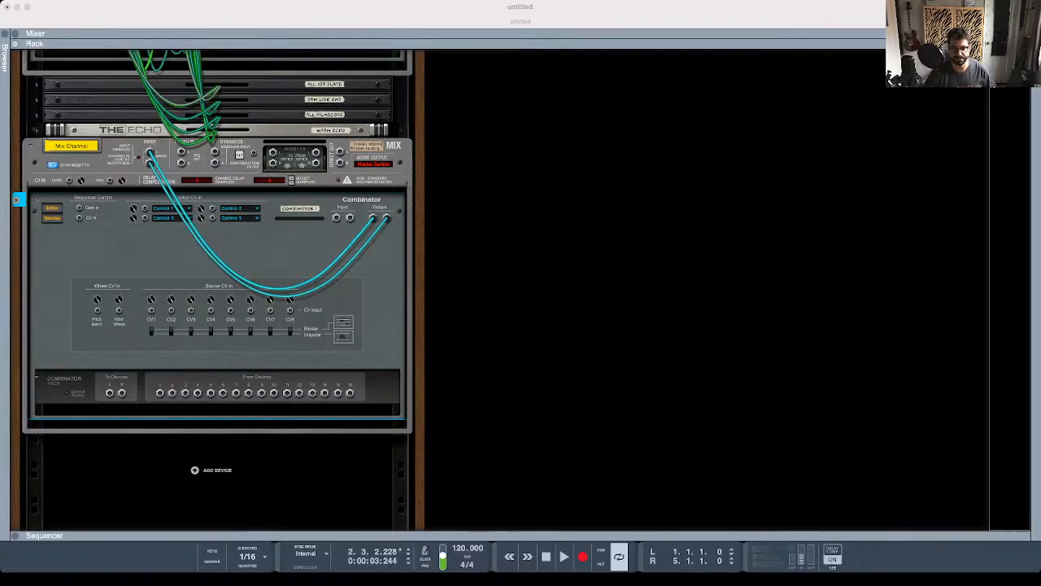
click(704, 290)
key(super+Tab)
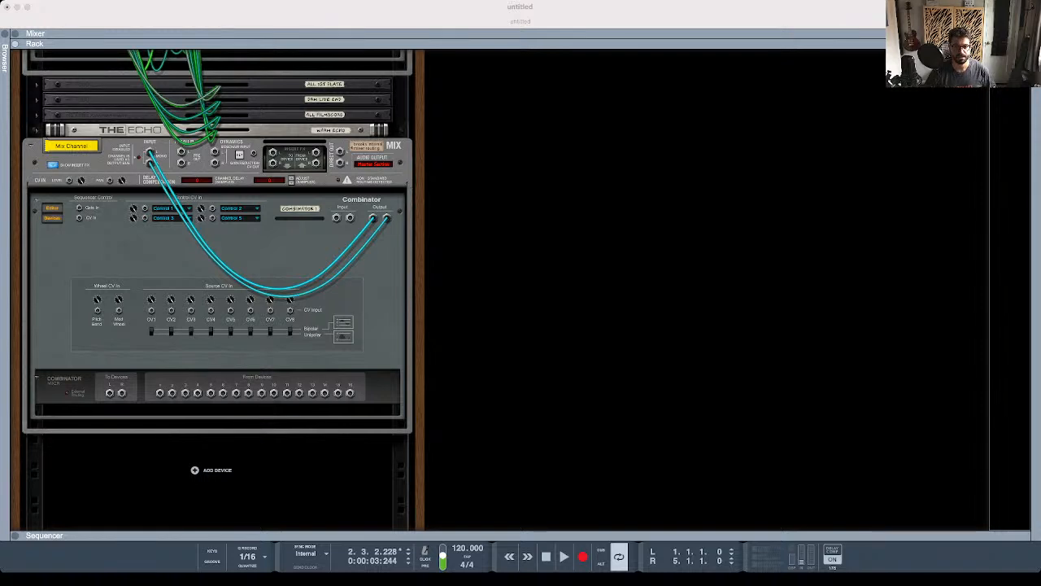
key(super+Tab)
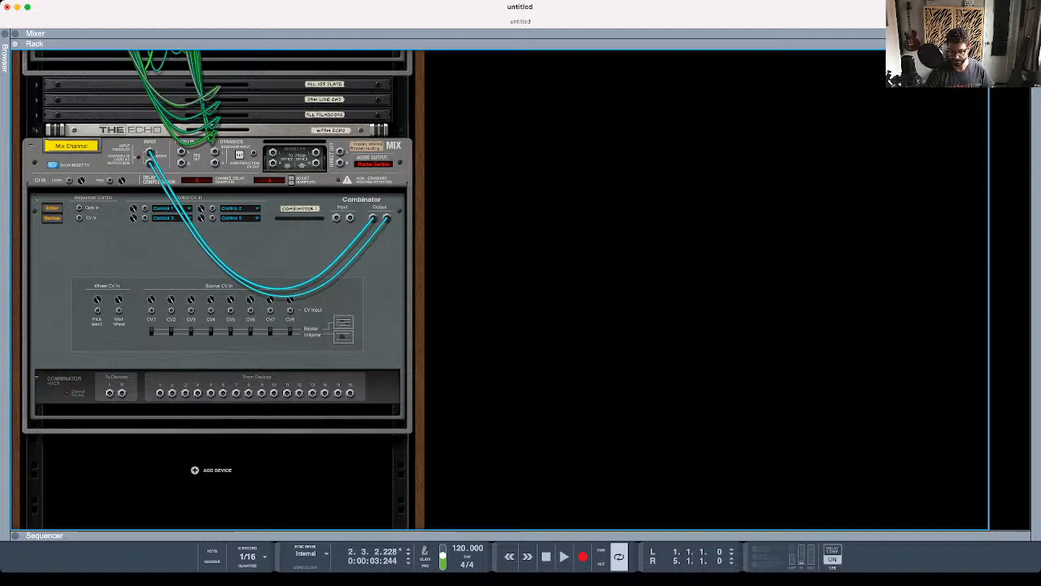
- Return to the rack's front and delete every panel element from the Combinator
key(Tab)
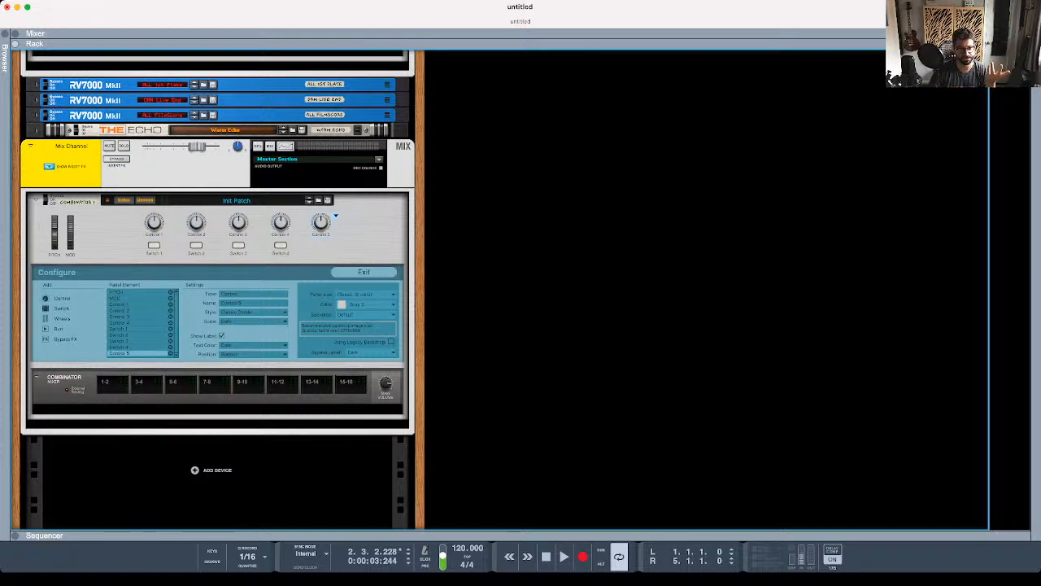
key(BackSpace)
key(BackSpace)
key(BackSpace)
key(BackSpace)
key(BackSpace)
key(BackSpace)
key(BackSpace)
key(BackSpace)
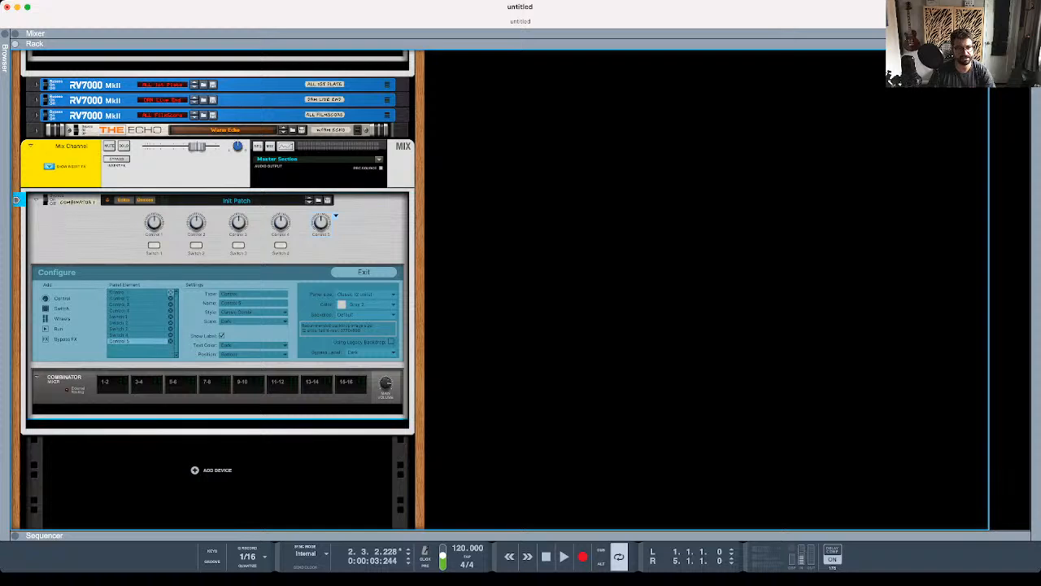
key(BackSpace)
key(BackSpace)
key(BackSpace)
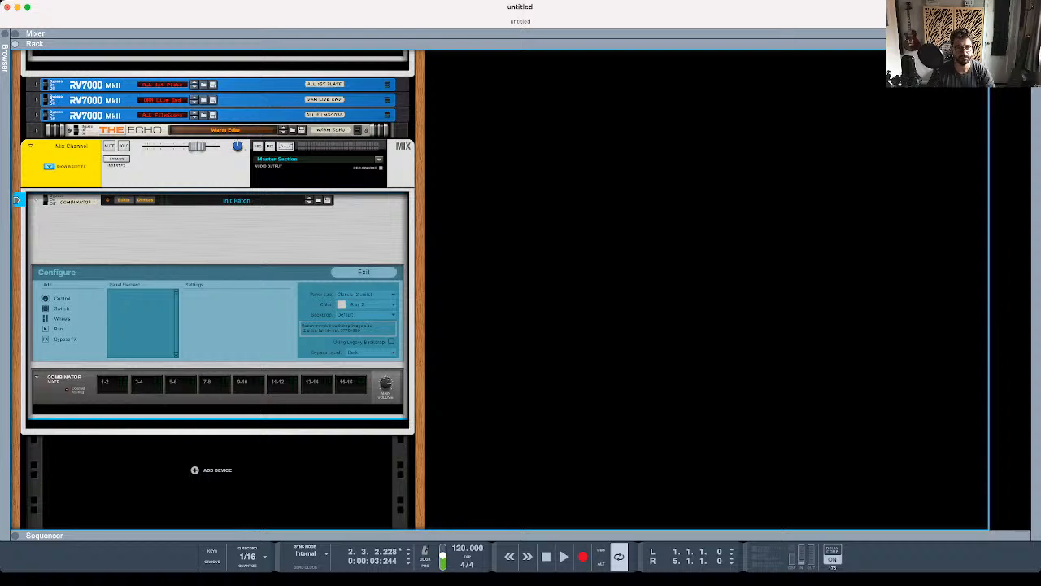
- Leave Configure mode, add a Dr. OctoRex with the Acoustic Drums College 130 - 1 patch inside the Combinator, and audition its loop
click(364, 272)
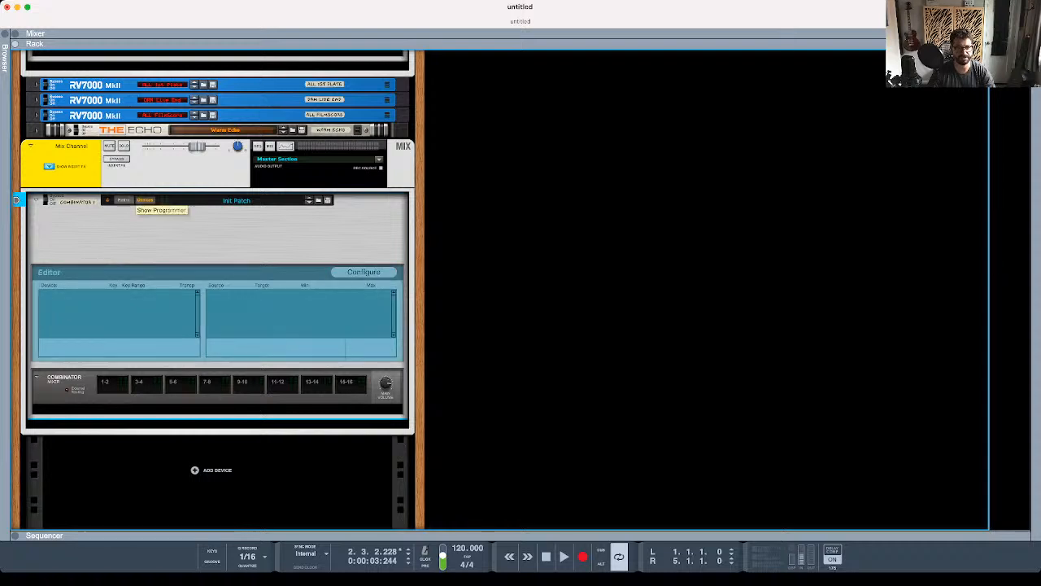
click(143, 200)
click(143, 200)
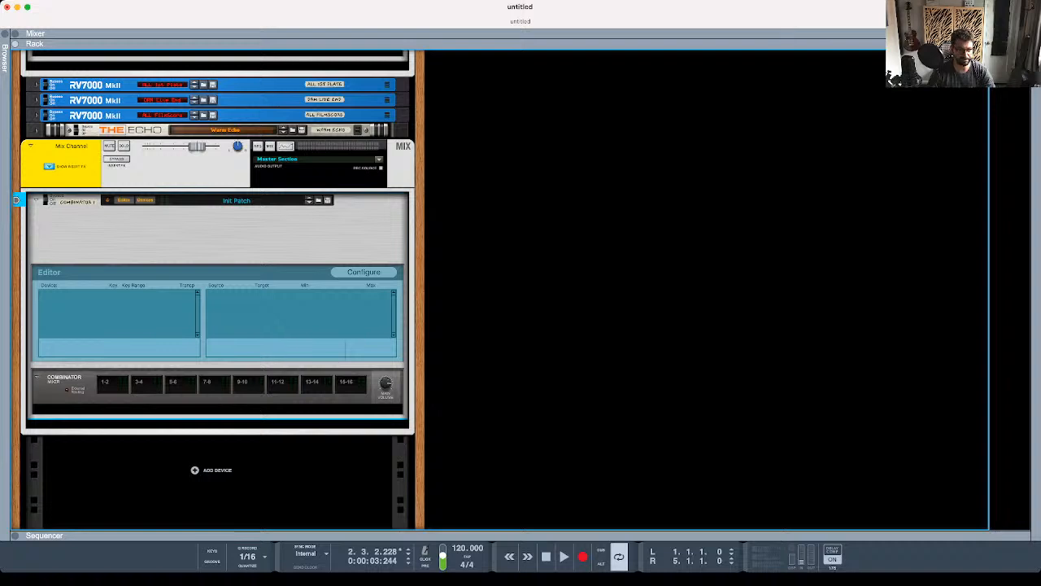
click(218, 409)
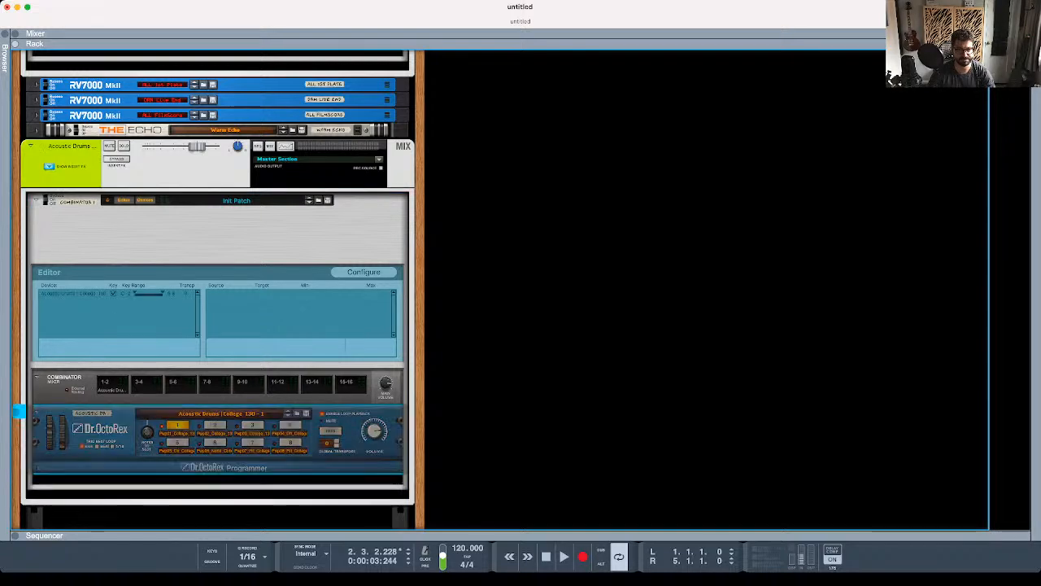
click(330, 430)
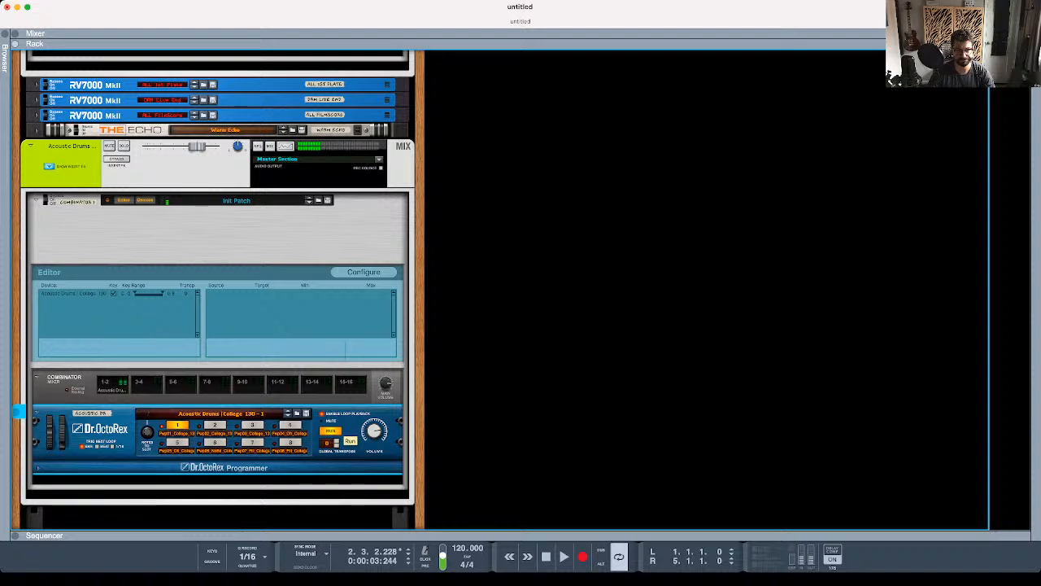
click(330, 431)
- Add a Quartet Chorus Ensemble with the Big BBD Ensemble patch below Dr. OctoRex and audition the loop through it
click(220, 481)
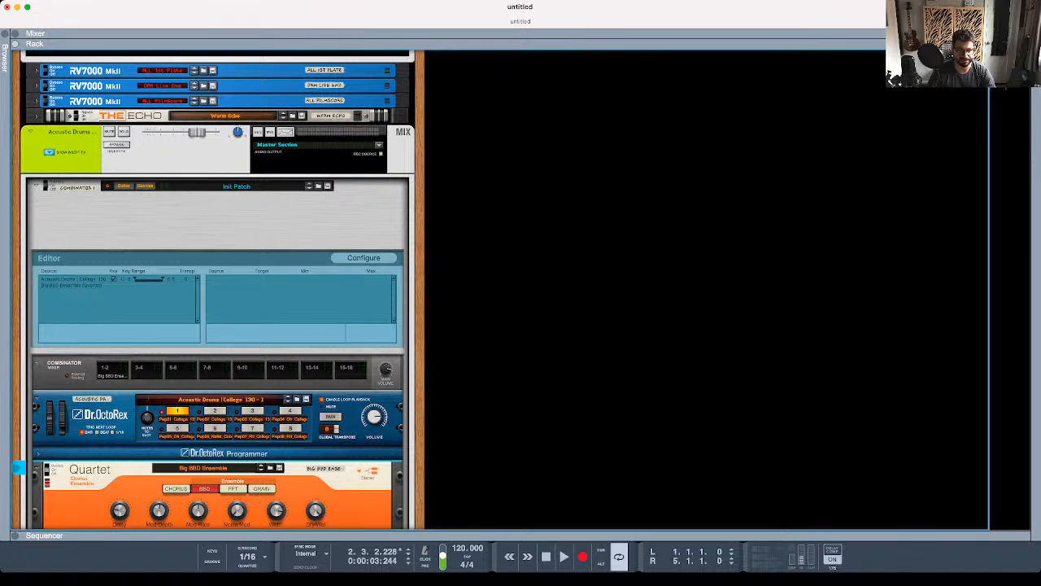
click(330, 417)
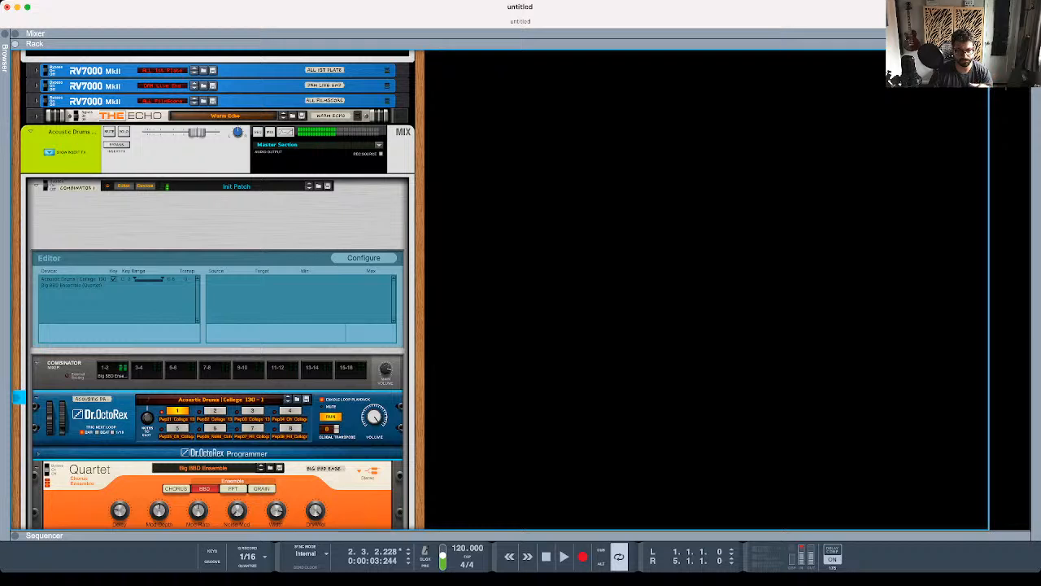
click(331, 416)
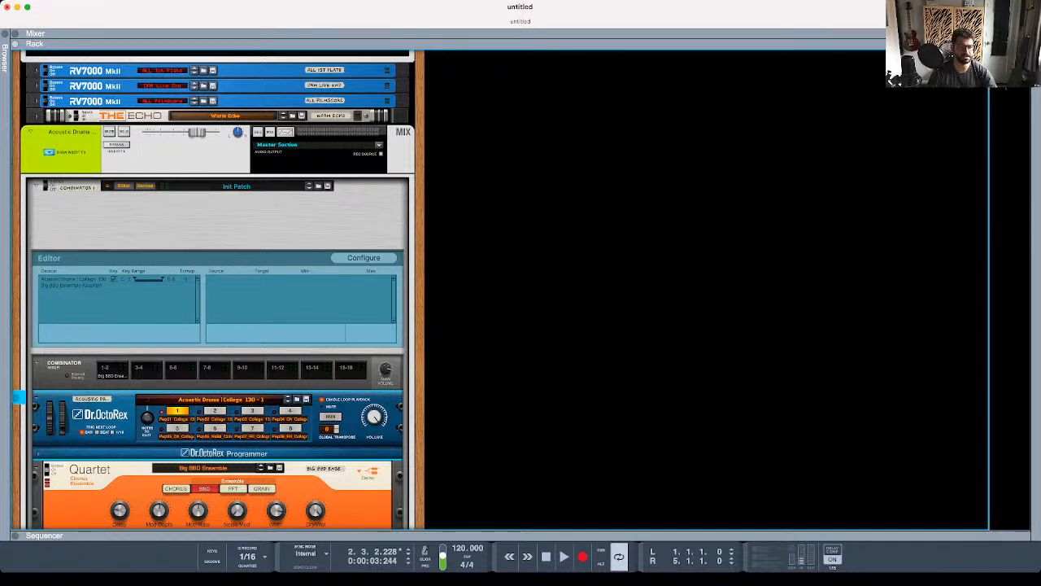
- Reopen the Combinator's Configure mode and add a control knob near the middle of the empty panel
click(18, 397)
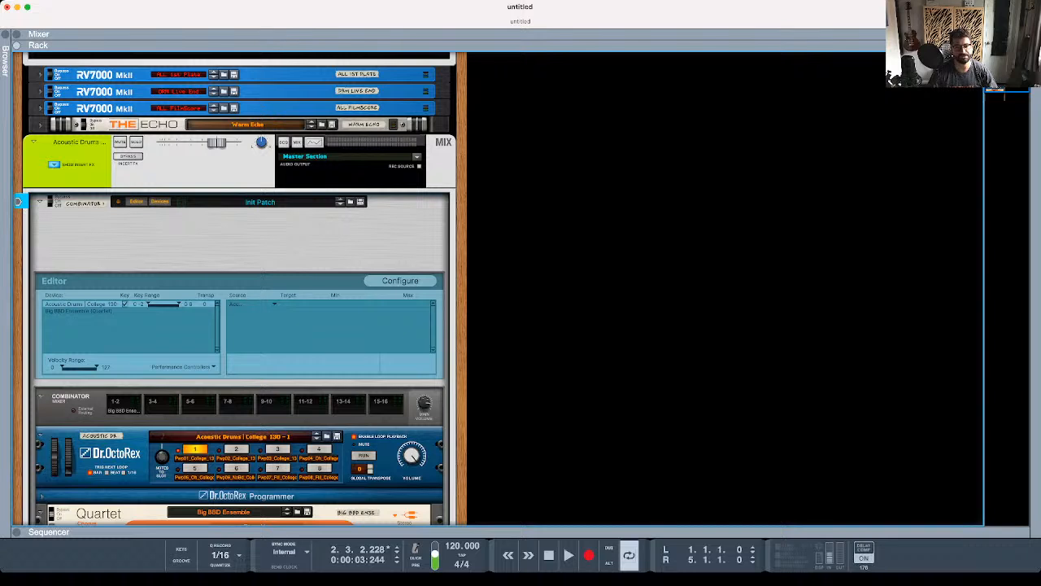
scroll(240, 289, down, 1)
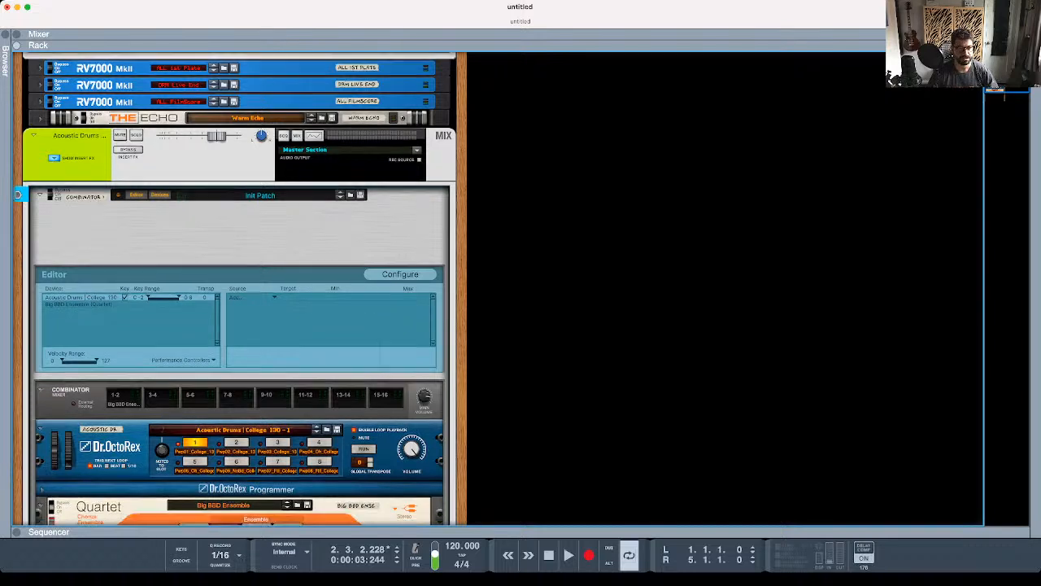
click(400, 266)
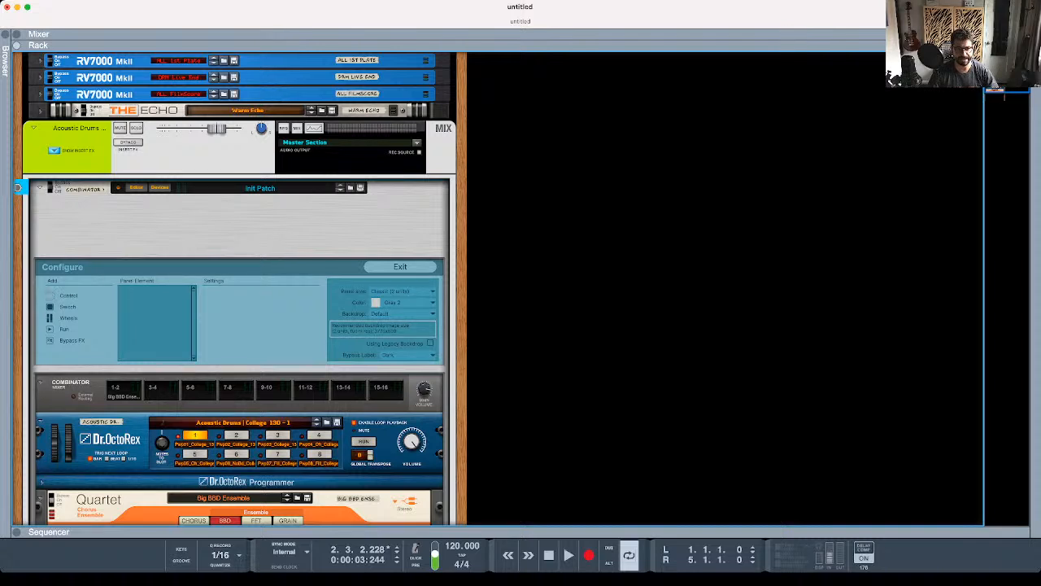
click(50, 296)
drag(63, 209, 210, 216)
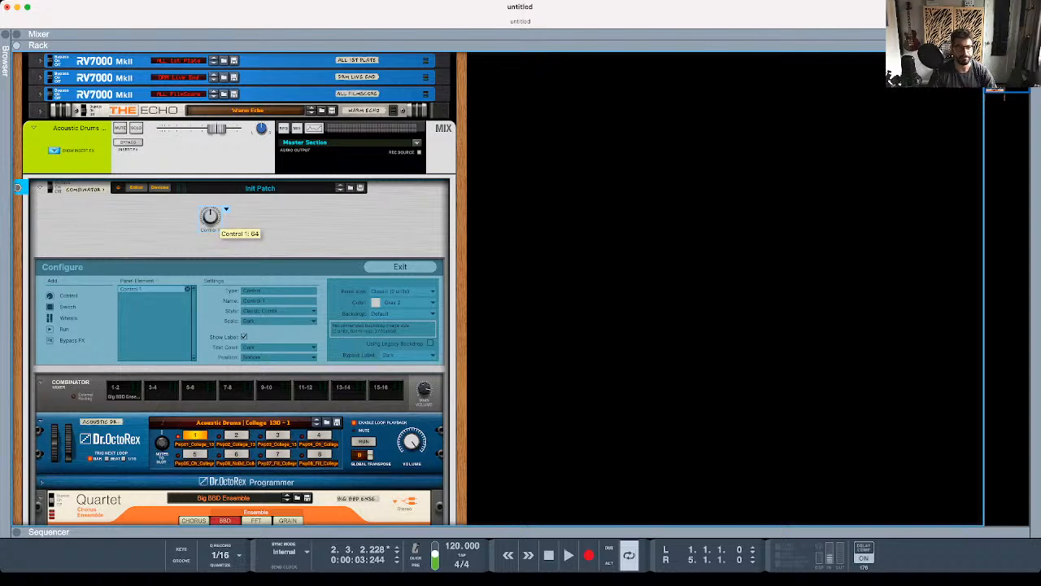
drag(210, 215, 228, 225)
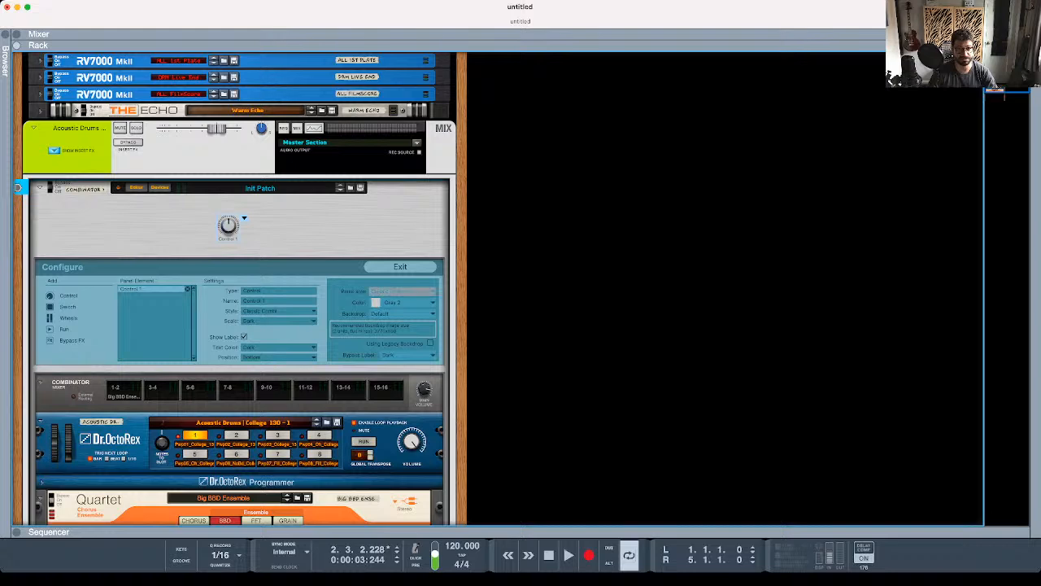
- Set the Combinator's panel size to Huge and add a second control knob level with Control 1, on its right
click(403, 291)
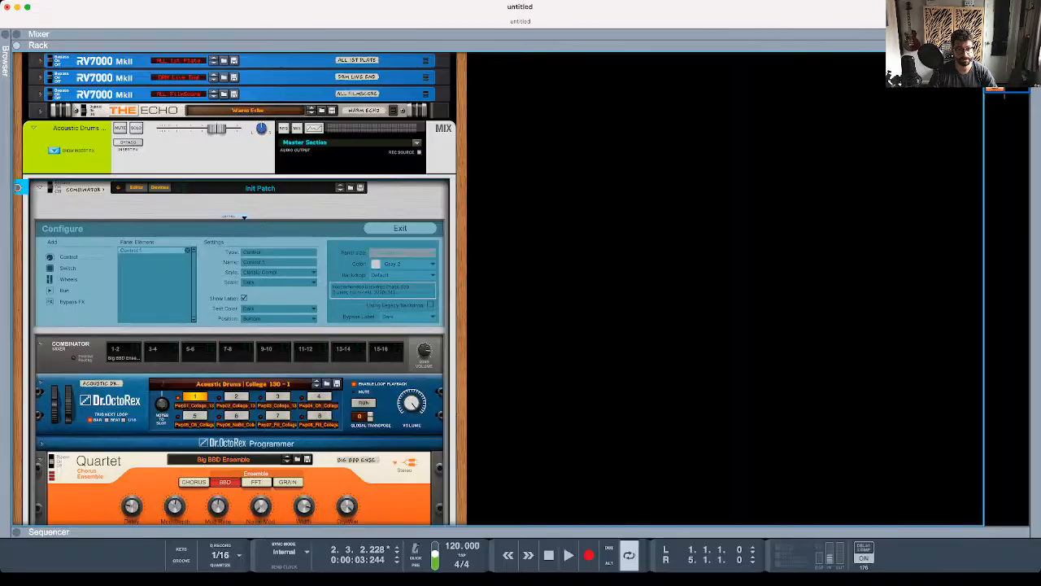
click(403, 295)
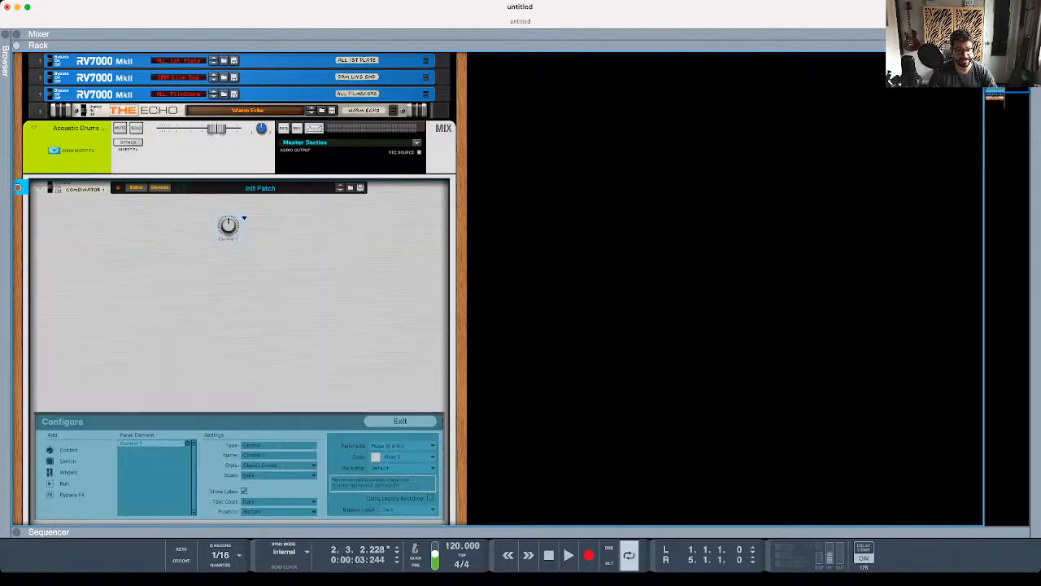
scroll(240, 289, down, 1)
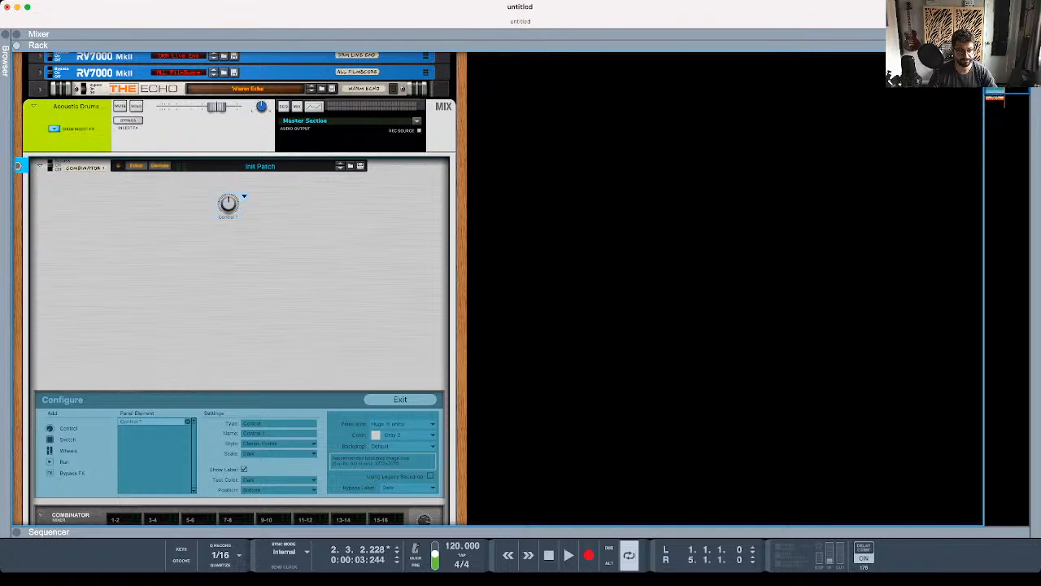
click(51, 428)
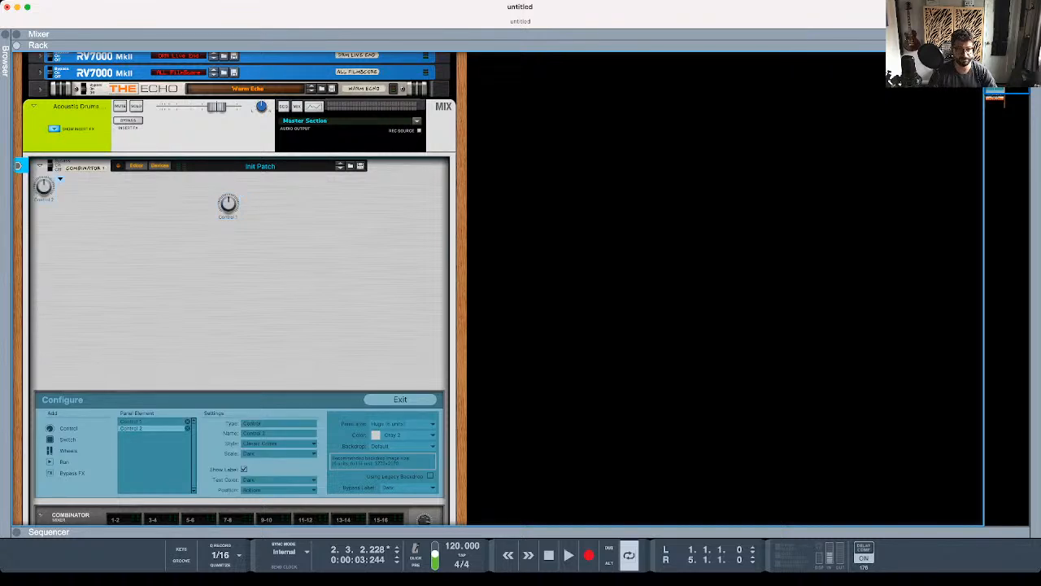
drag(60, 177, 245, 362)
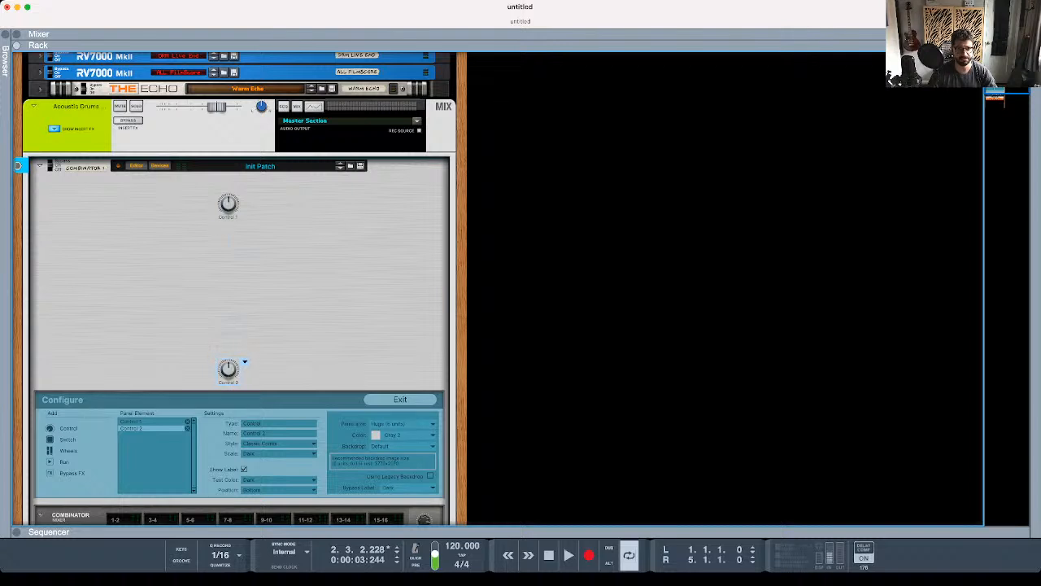
drag(244, 362, 391, 197)
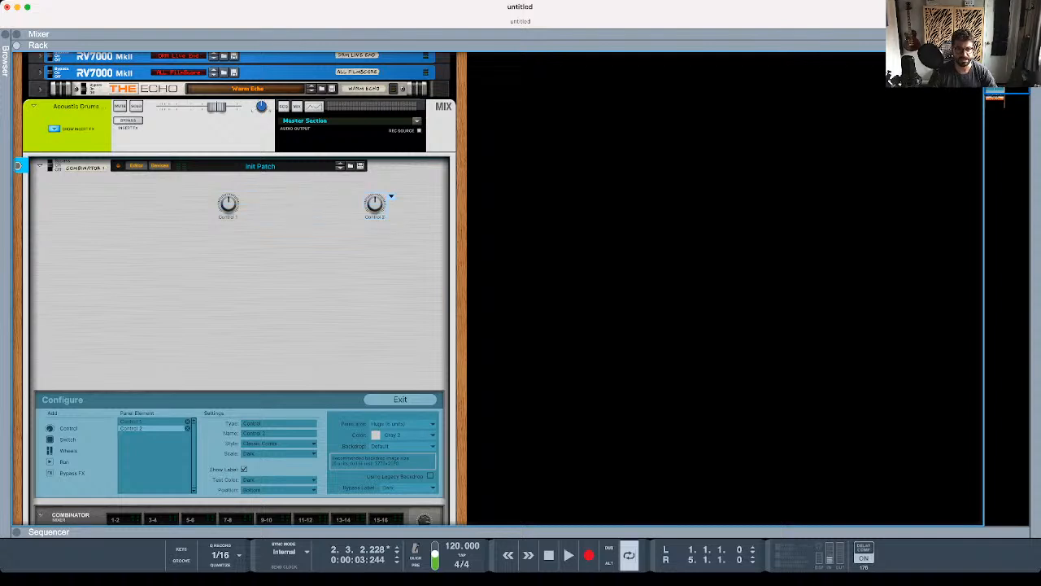
- Stack Control 1 on Control 2 and move the overlapping knobs together to the right half of the panel
scroll(244, 289, down, 1)
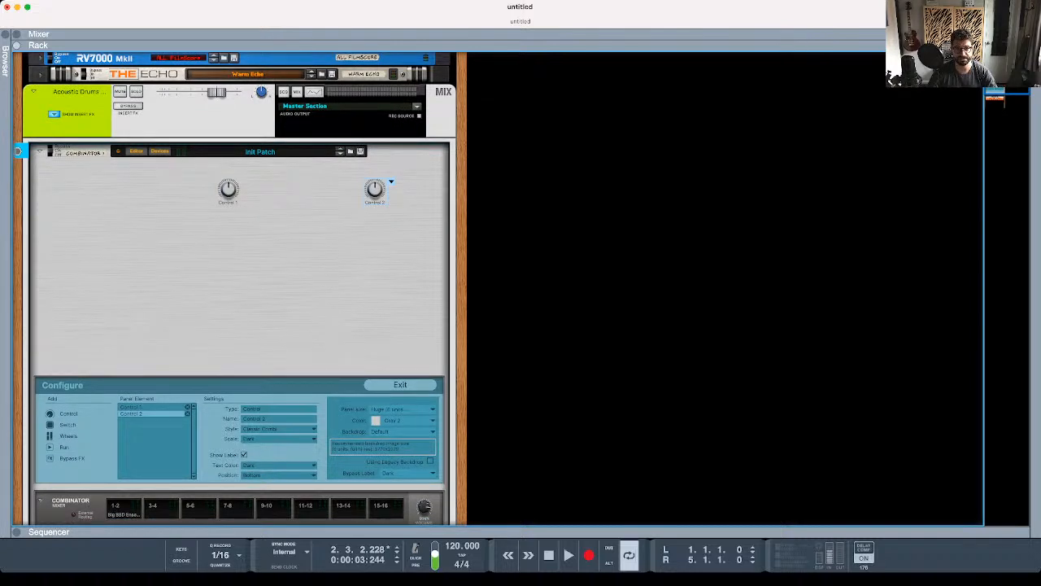
shift+click(229, 190)
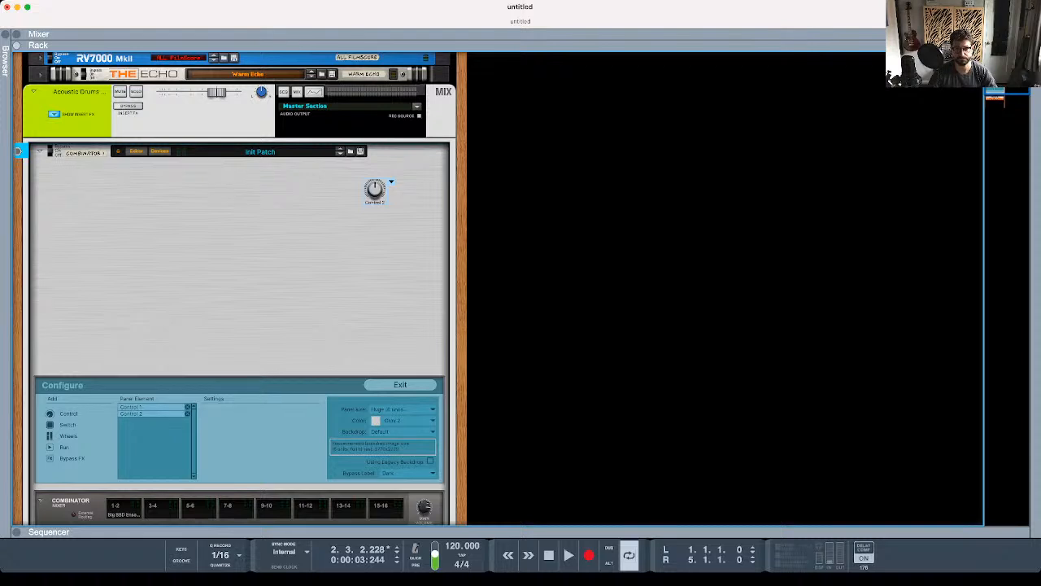
drag(375, 188, 276, 237)
scroll(288, 222, down, 5)
scroll(288, 223, up, 5)
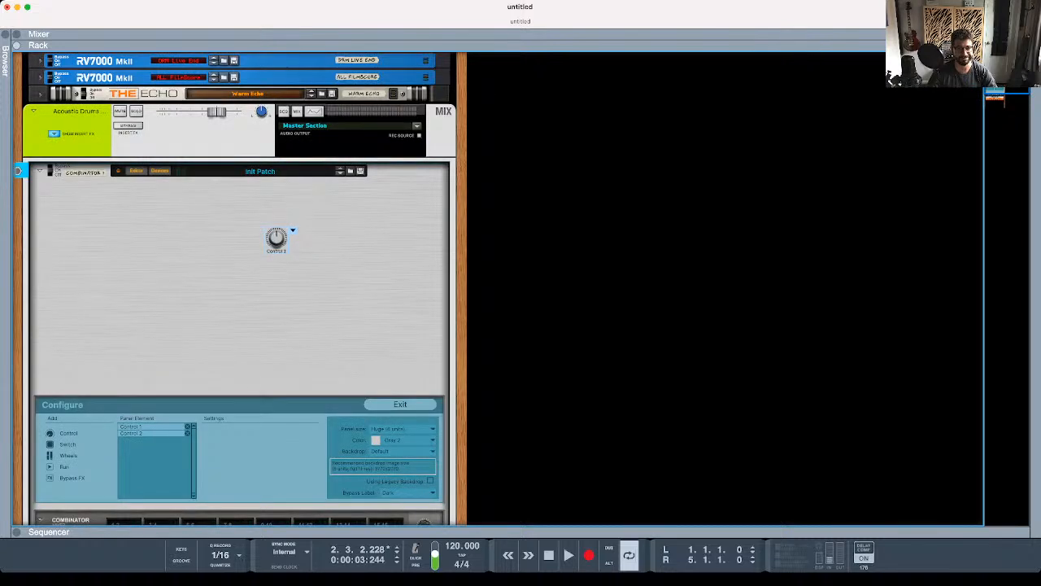
drag(276, 237, 373, 256)
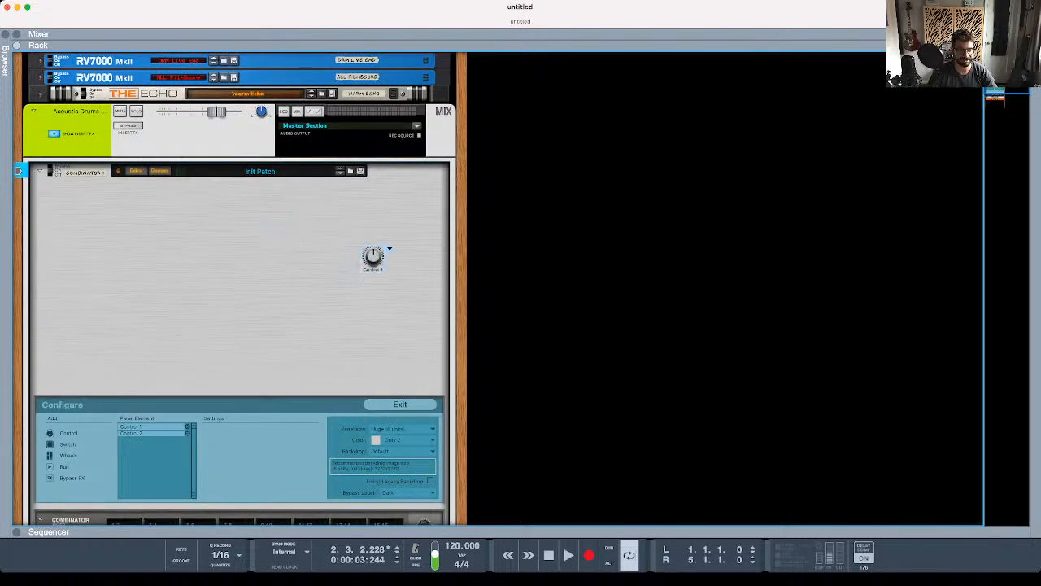
- Select Control 1 among the panel elements and delete it, keeping Control 2
click(150, 433)
click(150, 427)
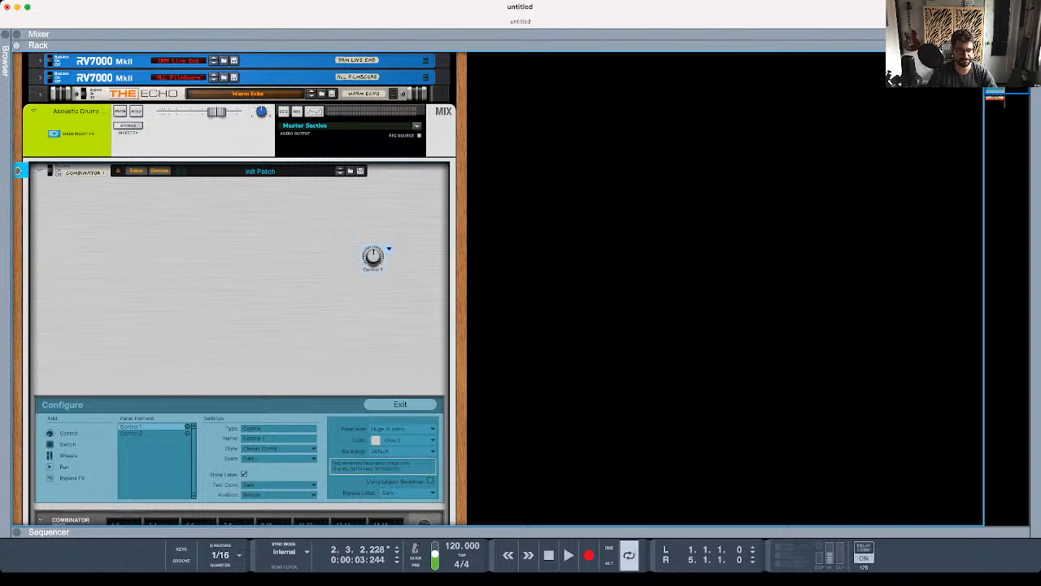
key(Delete)
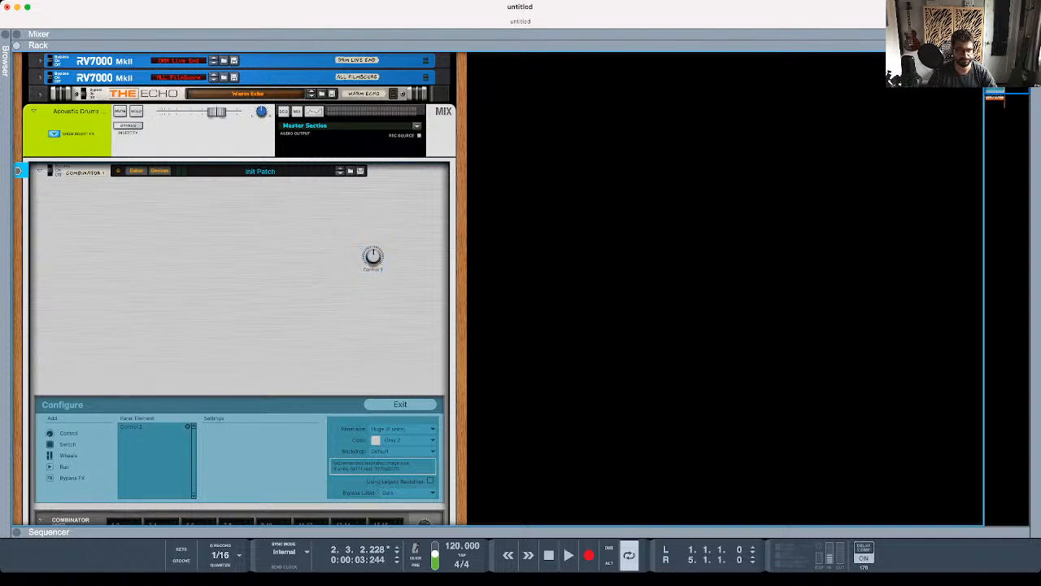
- Move Control 2 left to the upper middle of the panel and try the Black Big and Black Medium knob styles
click(150, 426)
drag(373, 256, 234, 242)
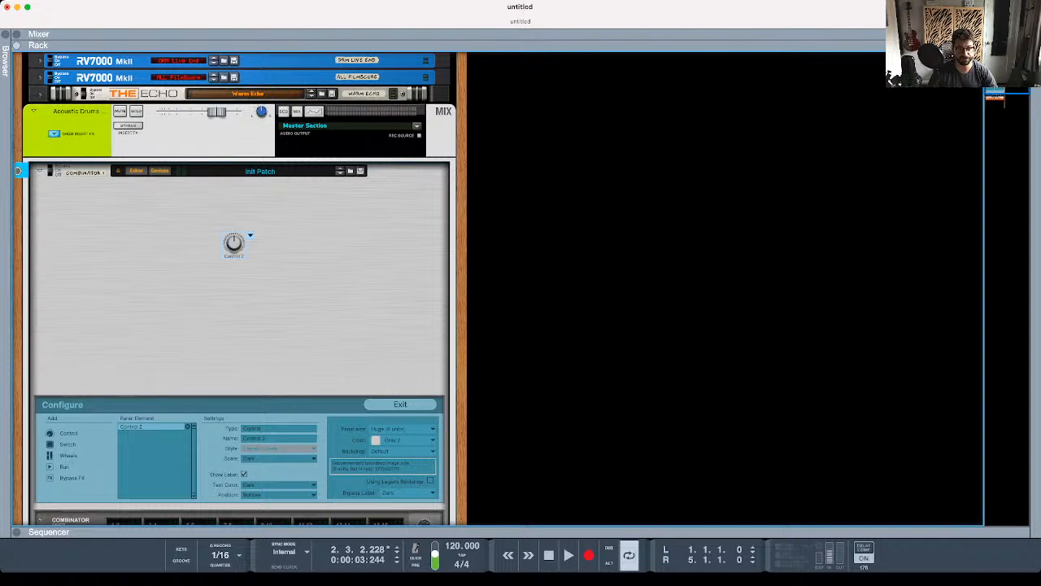
click(279, 448)
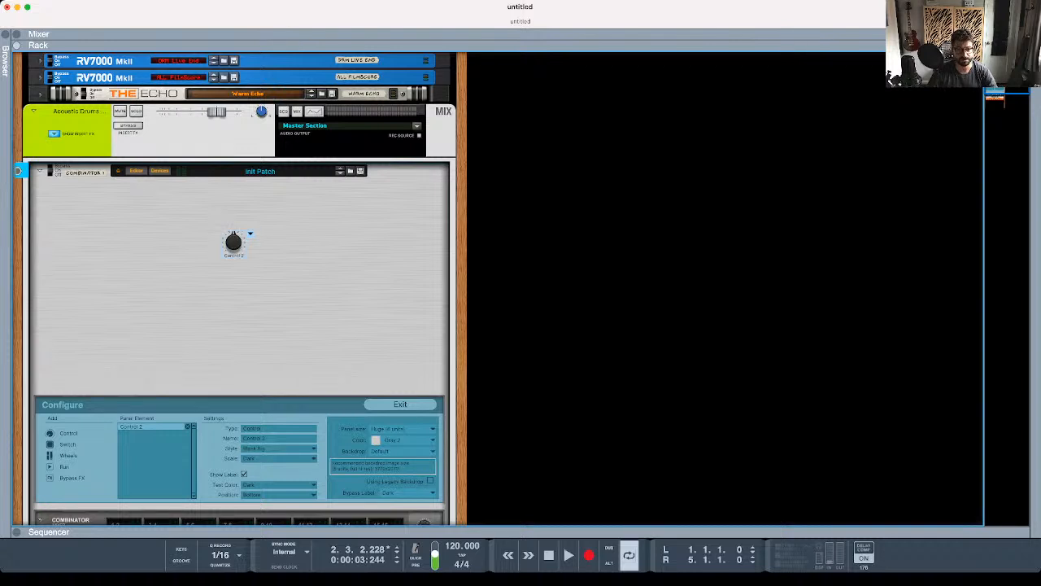
click(279, 458)
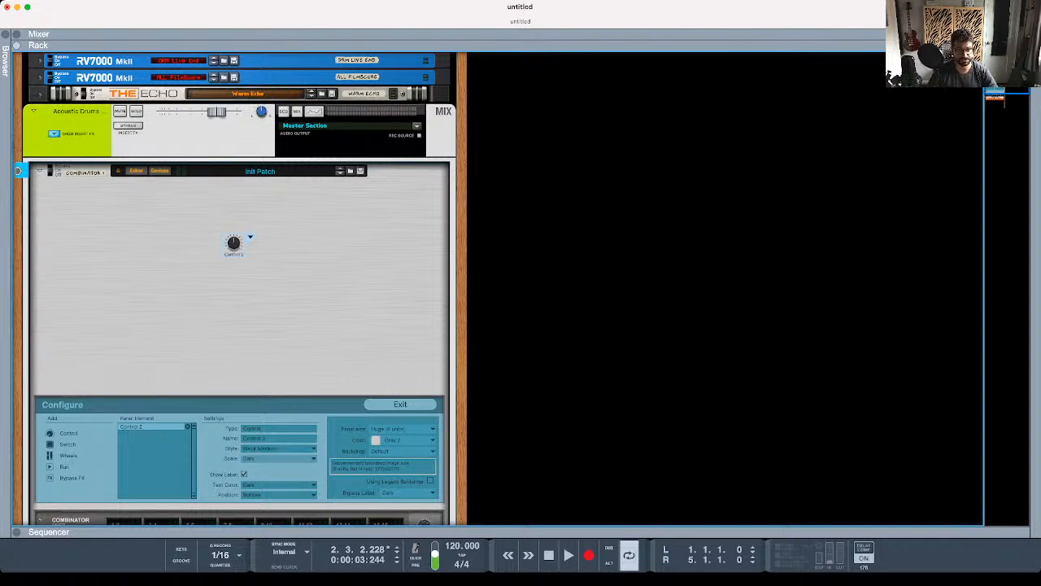
- Preview the dark and light grey knob styles on Control 2, including Dark Grey Big
click(279, 448)
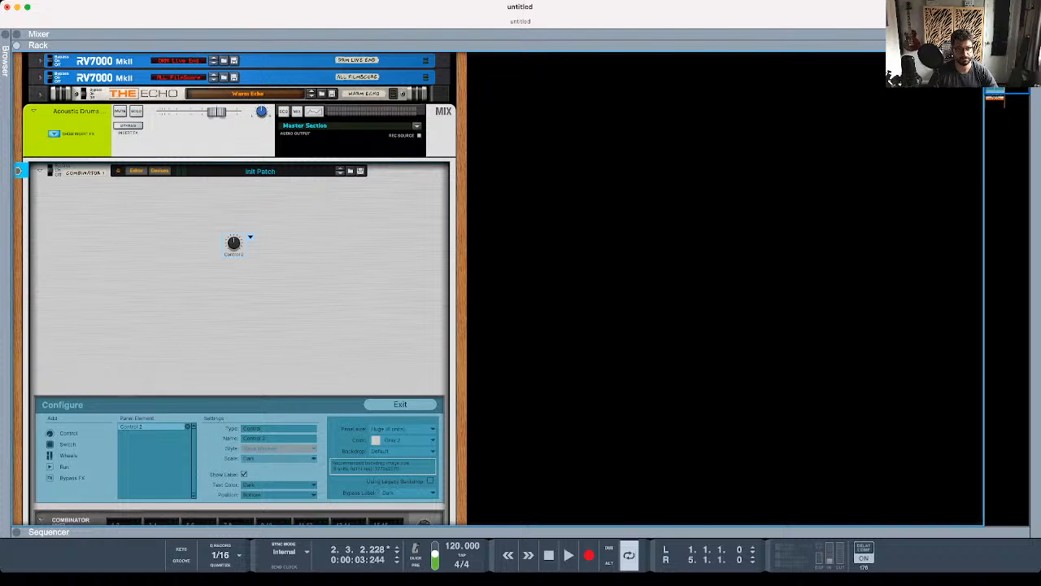
click(279, 467)
click(279, 449)
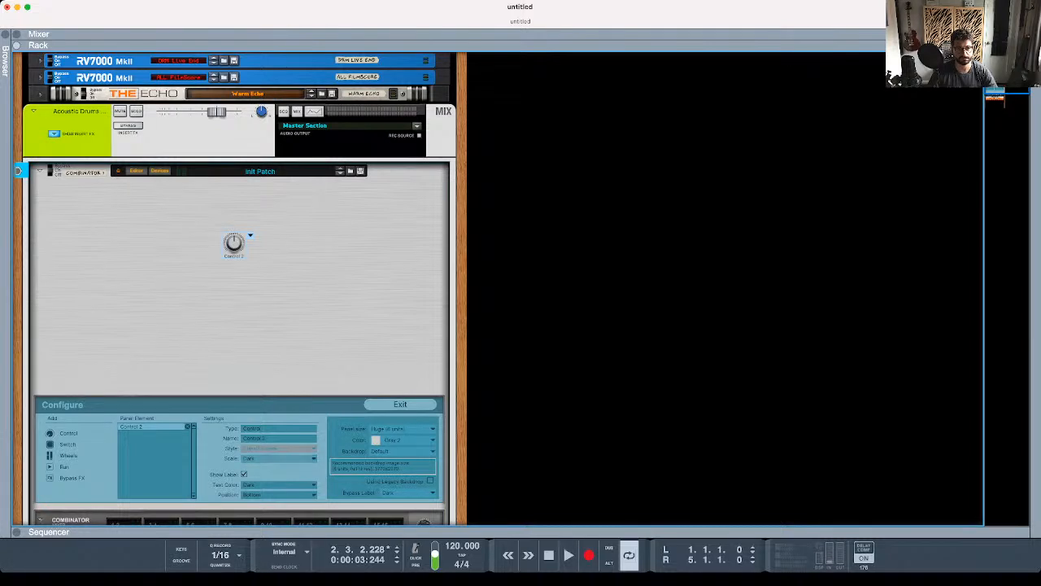
click(279, 458)
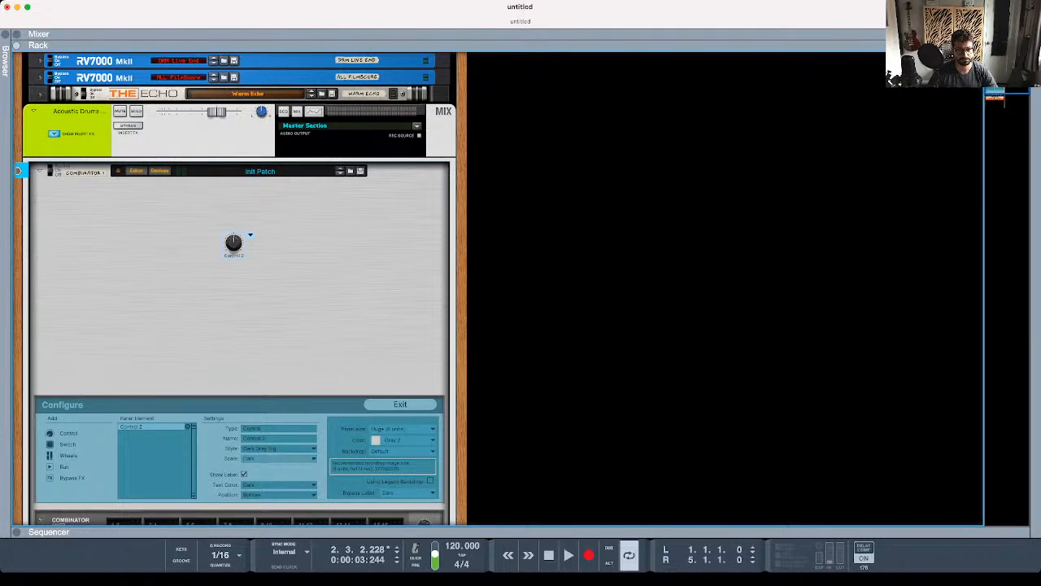
click(280, 458)
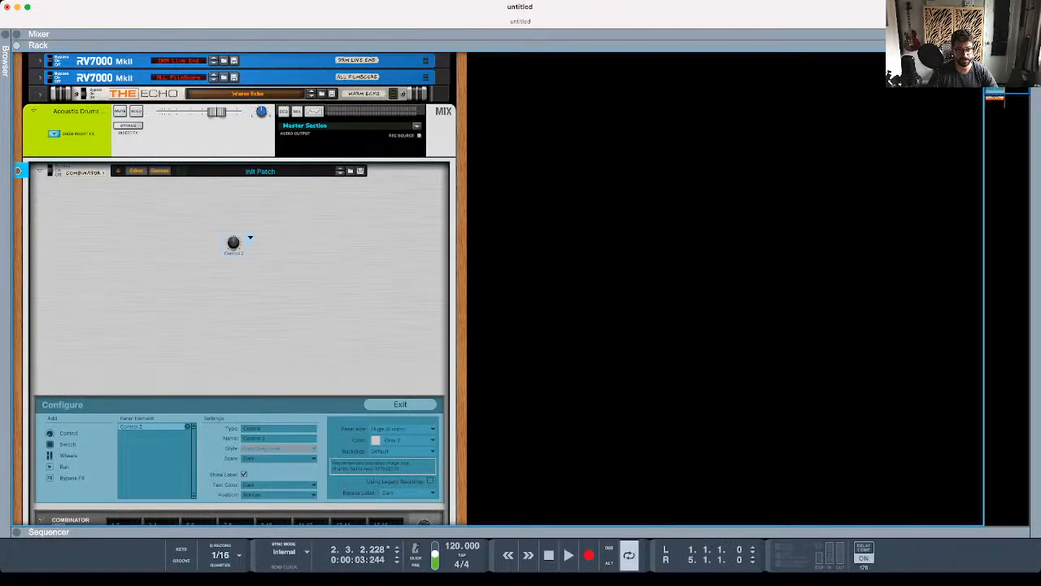
click(279, 458)
click(279, 448)
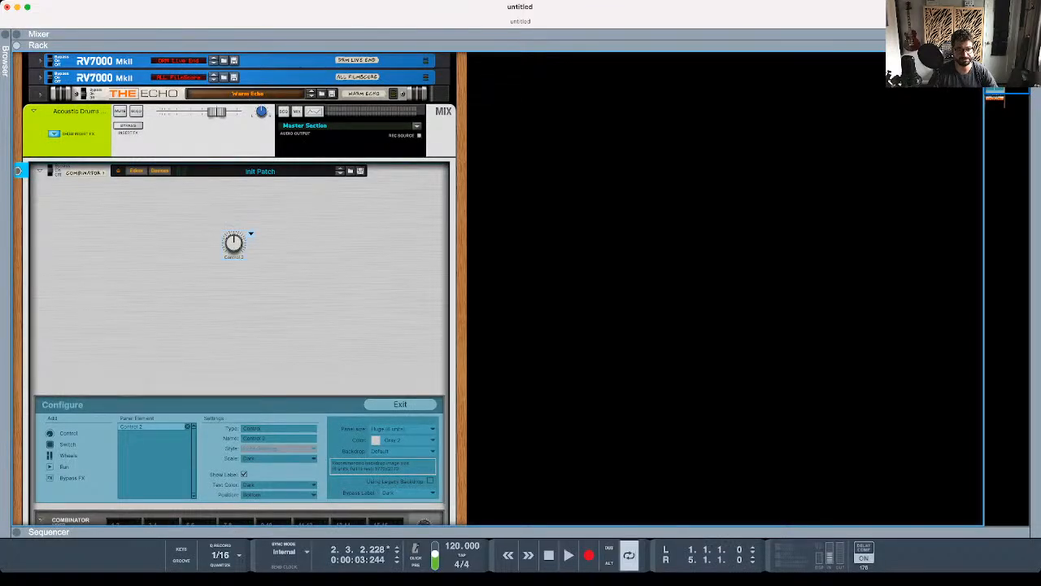
click(279, 458)
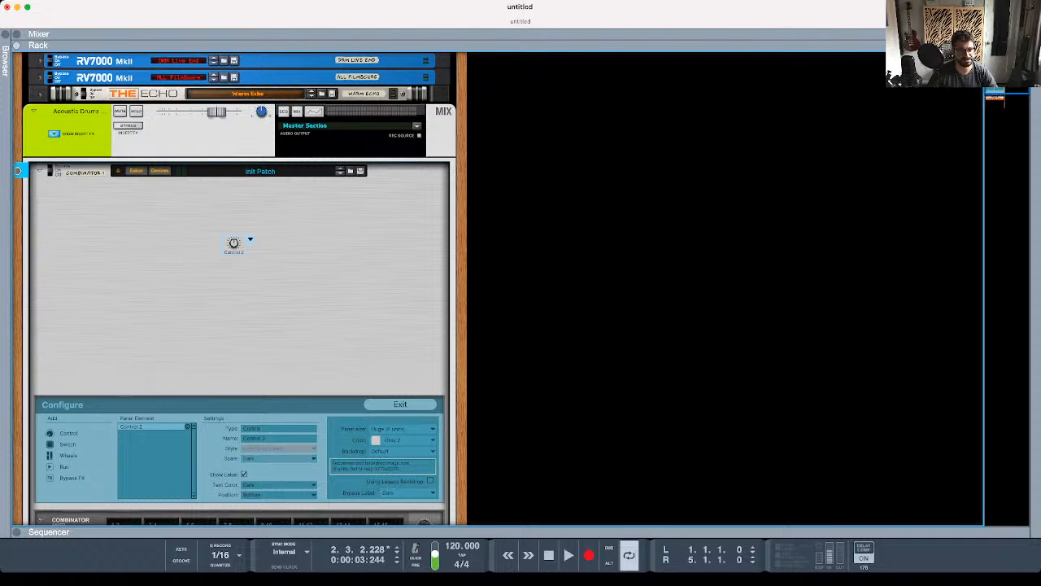
- Try the vintage knob styles on Control 2, settle on Vintage XXL and nudge the knob slightly down and right
click(279, 458)
click(279, 448)
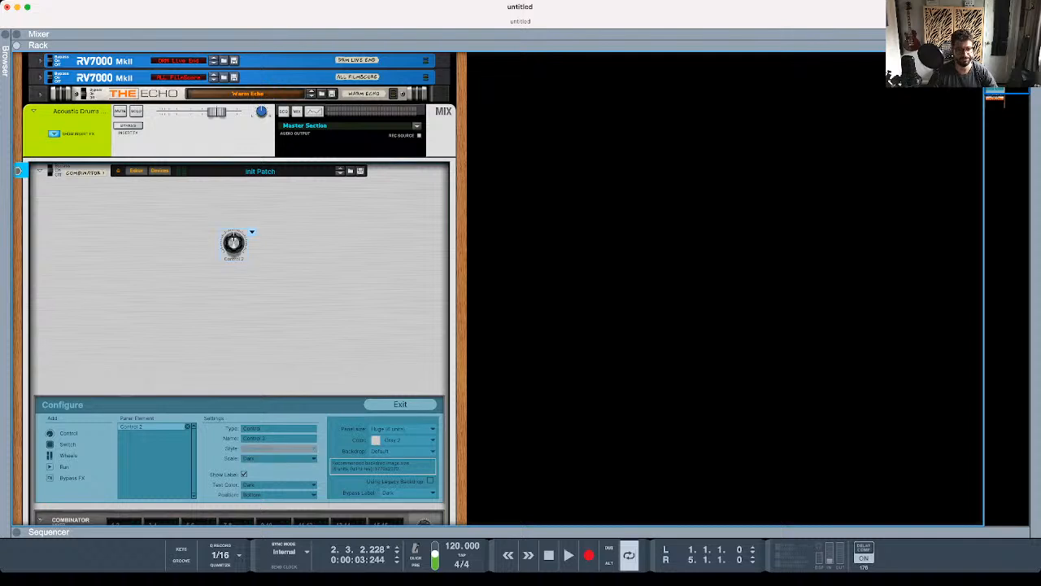
click(279, 458)
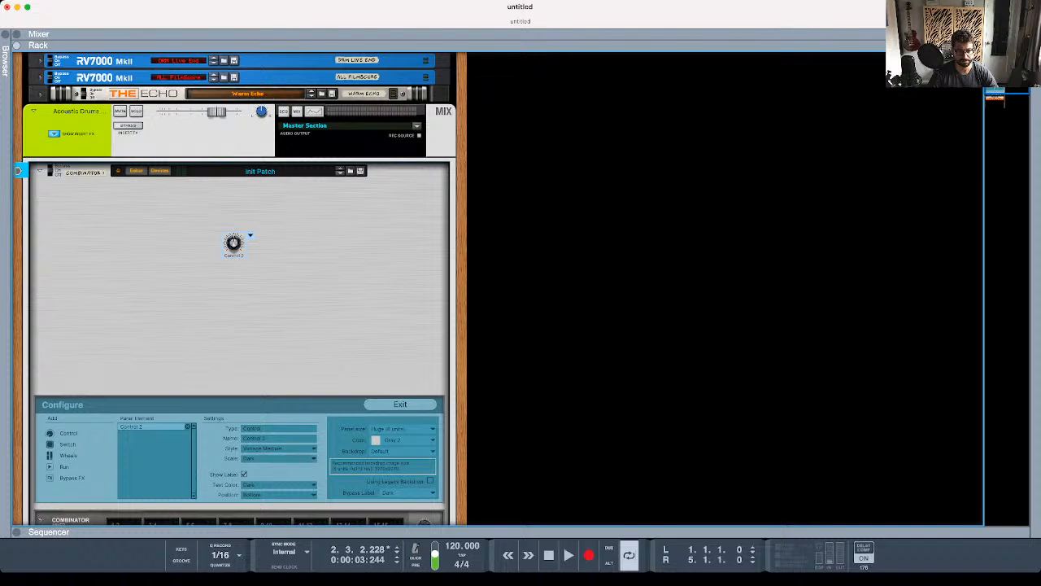
click(279, 448)
click(279, 458)
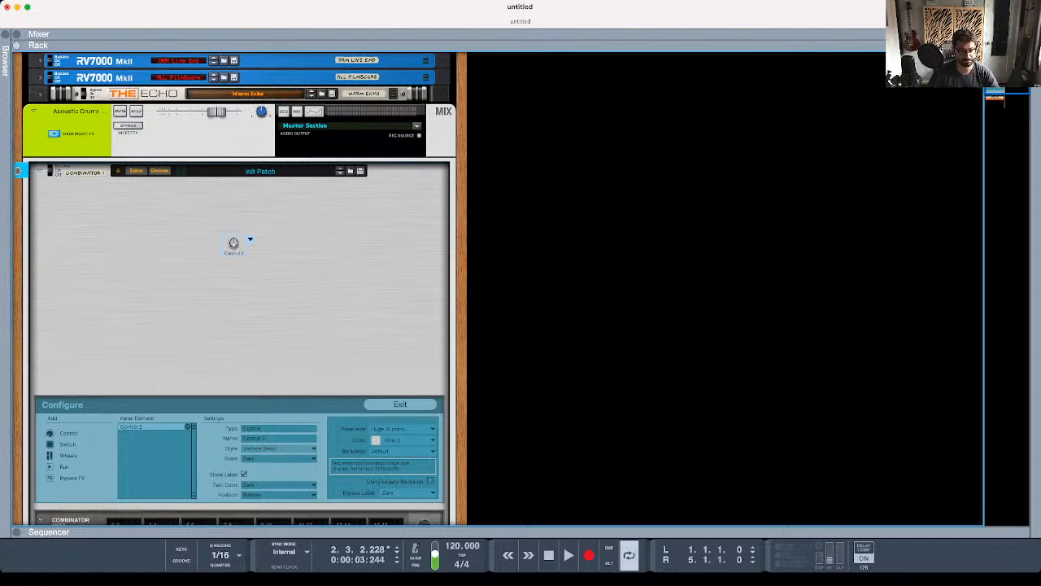
click(279, 448)
click(279, 458)
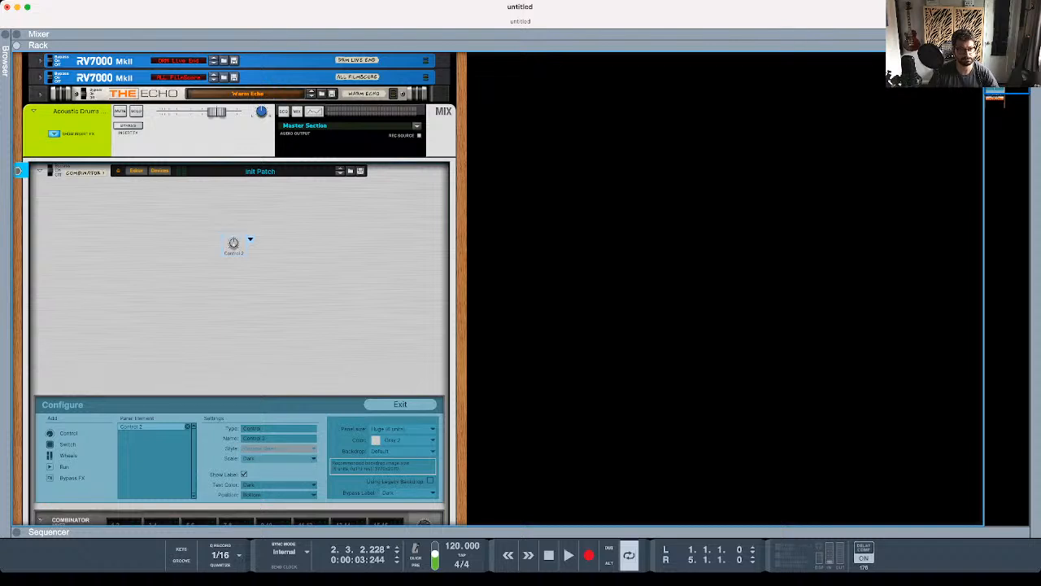
click(279, 458)
drag(233, 242, 243, 247)
- Leave the Combinator's Configure mode and turn Control 2 slightly clockwise
click(285, 284)
click(401, 404)
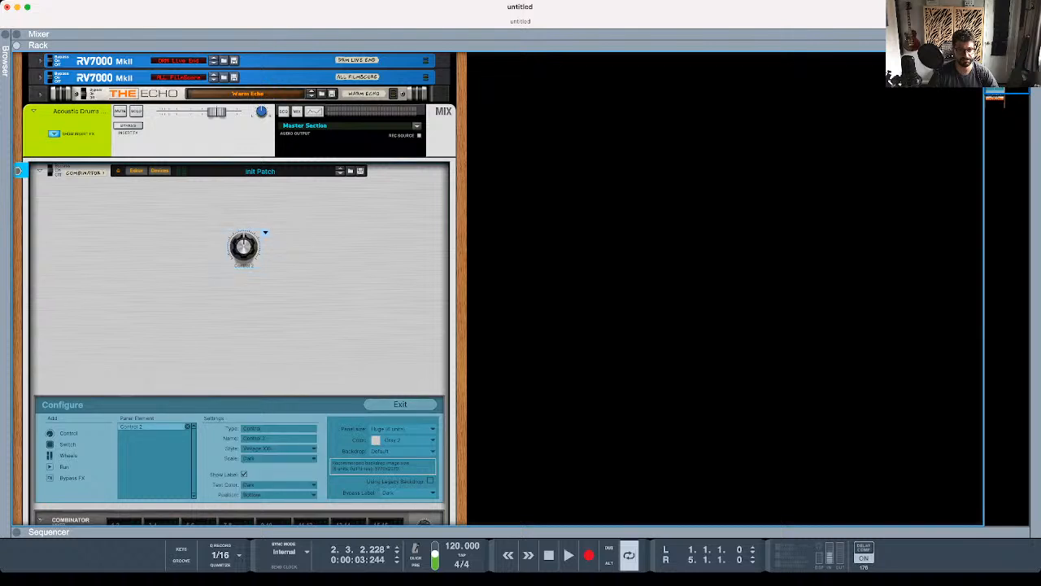
drag(244, 248, 244, 187)
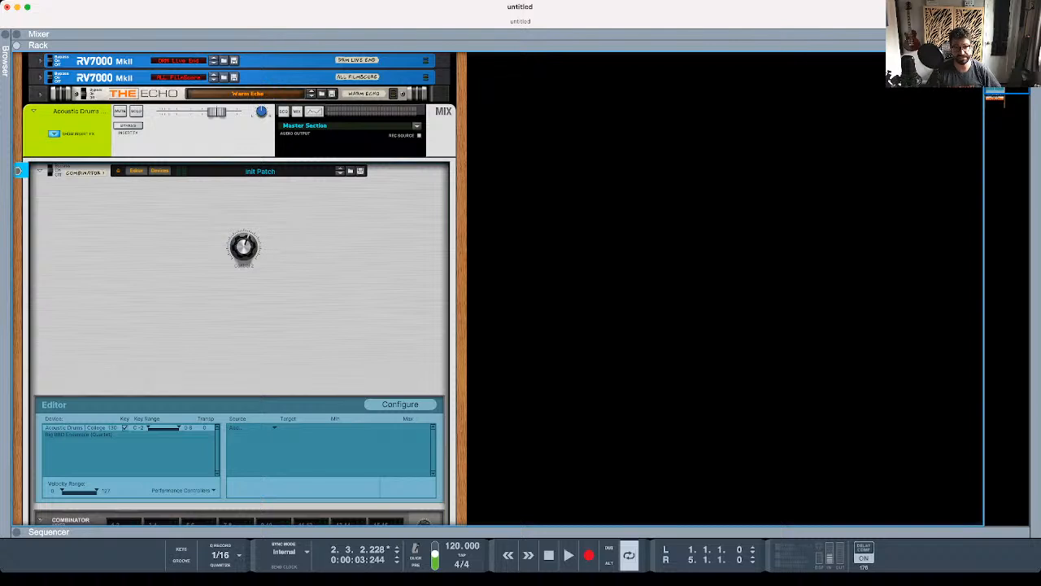
mouse_move(246, 250)
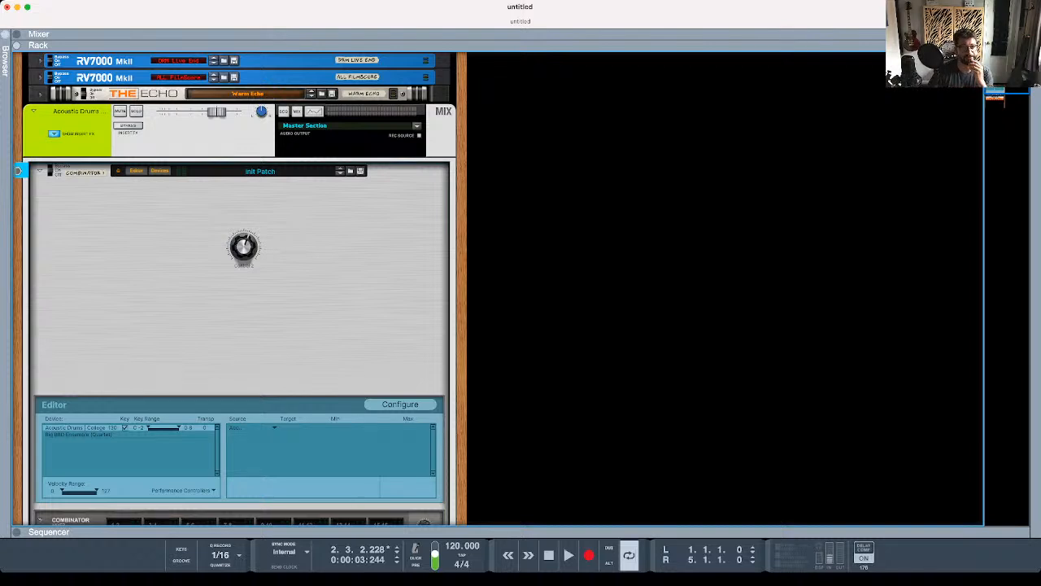
- Add a Mimic Creative Sampler from the Browser's built-in instruments in a new rack column beside the existing devices
click(5, 34)
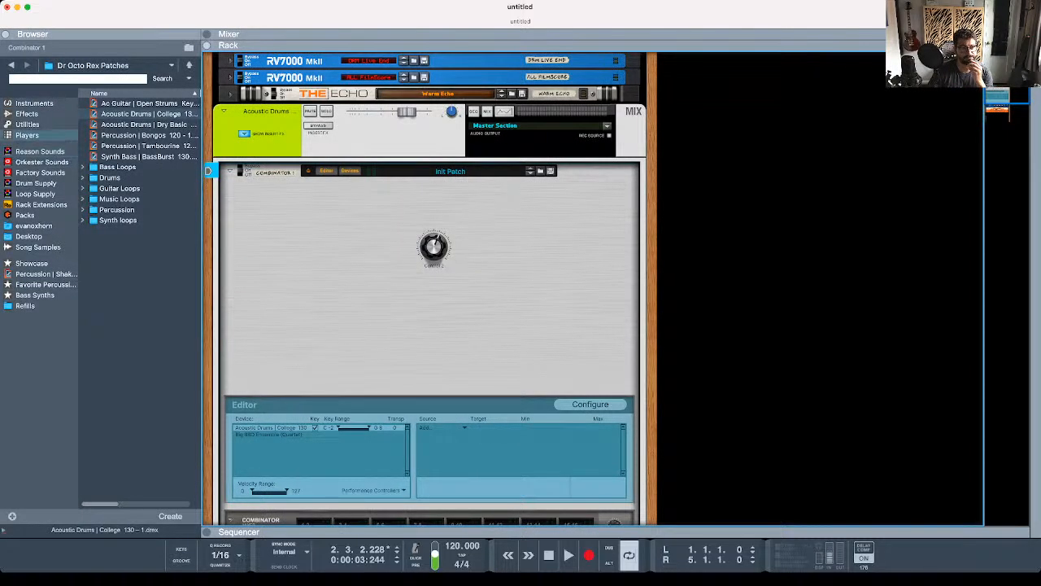
click(34, 104)
click(138, 350)
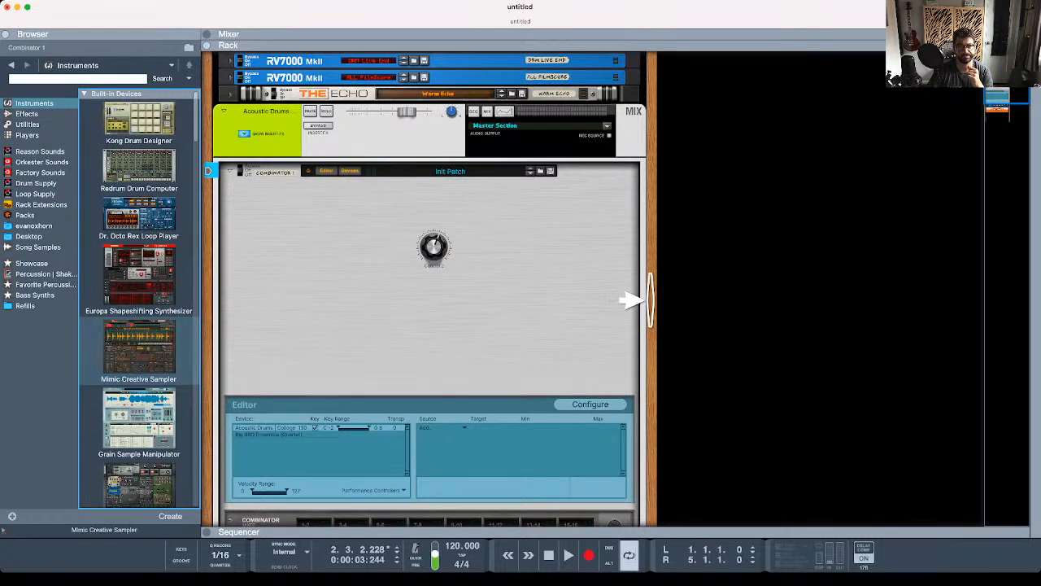
drag(630, 301, 627, 295)
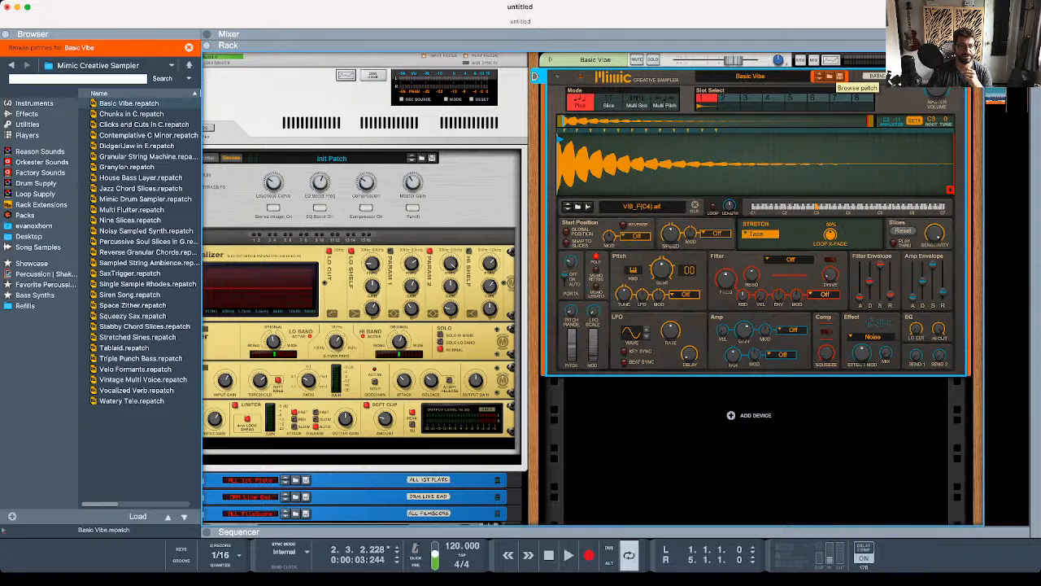
- Browse from Mimic's patches up to the Rack Extensions folder and back to the Mimic Creative Sampler folder, and close the Browser
click(188, 65)
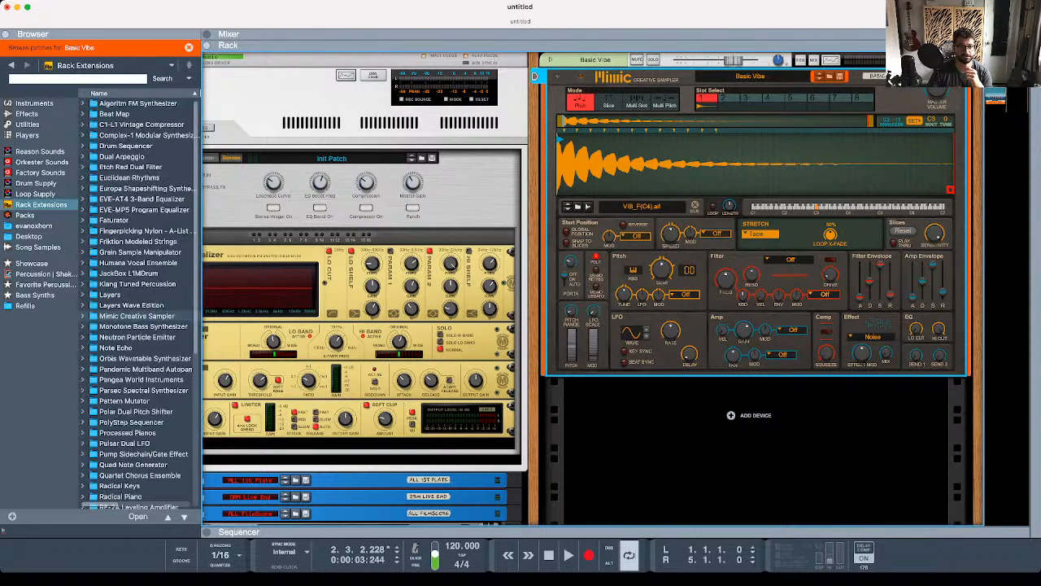
double_click(136, 316)
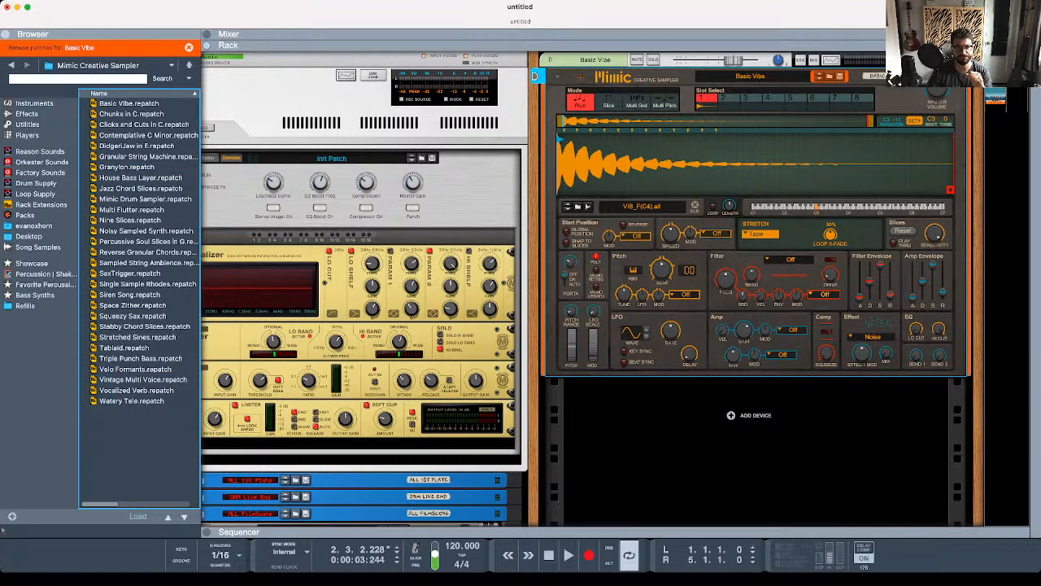
key(F3)
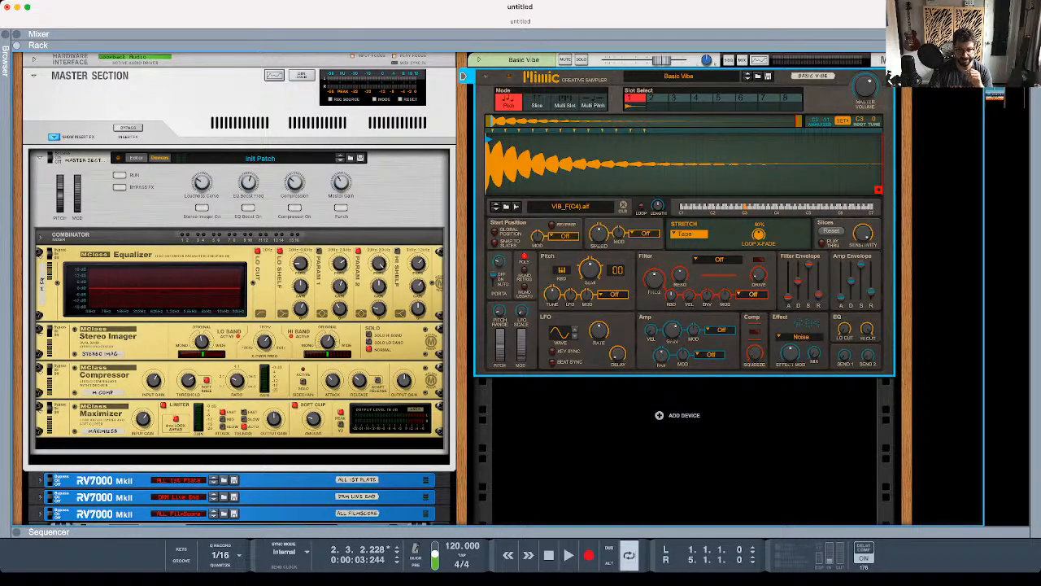
- Reopen Configure mode on the Combinator with the custom panel and move Control 2 slightly right and down
scroll(464, 285, down, 10)
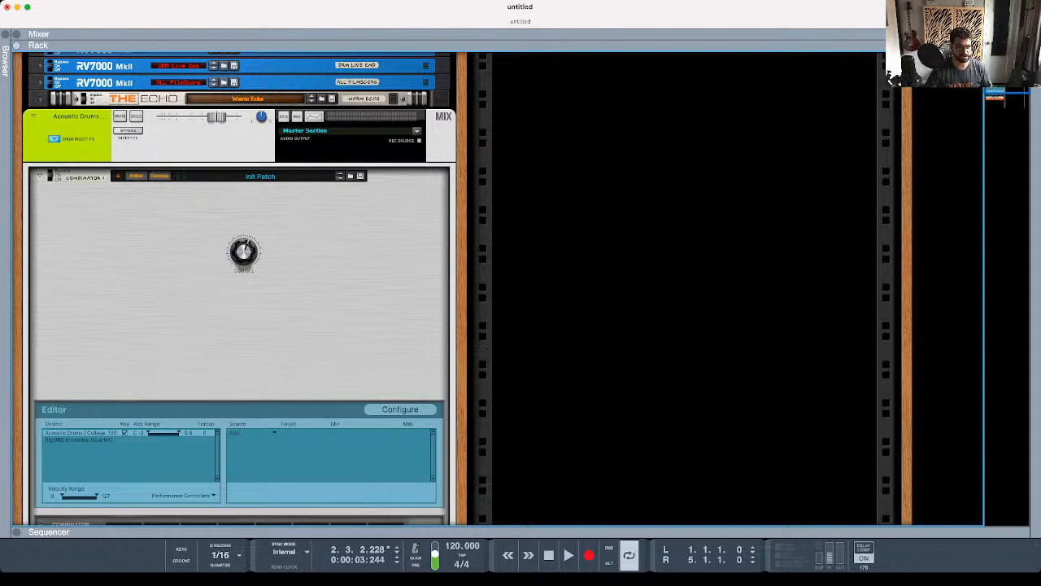
click(399, 409)
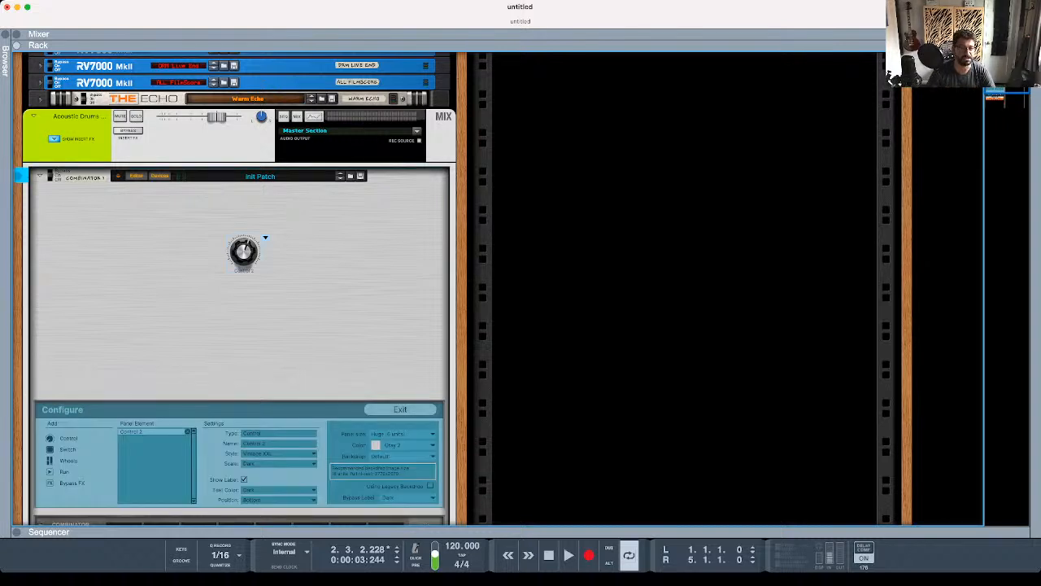
drag(244, 253, 275, 266)
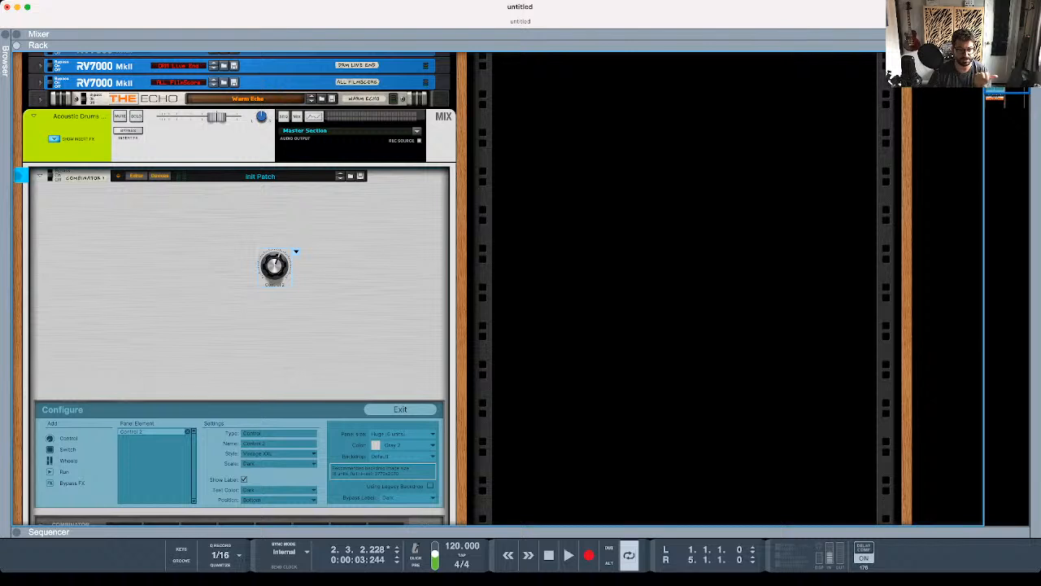
- Add a switch to the panel just left of Control 2 and give it the Big Red style
click(67, 449)
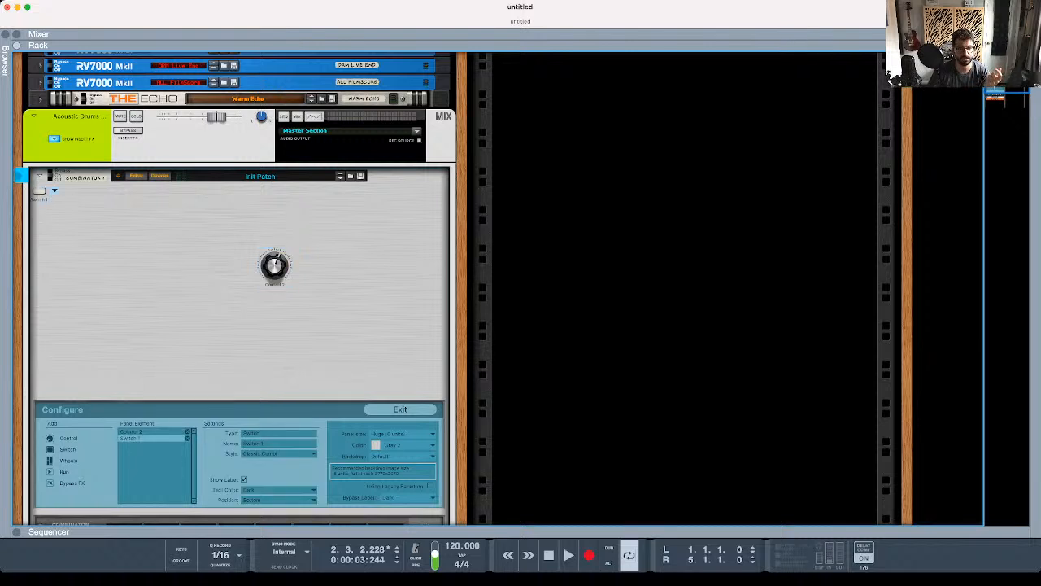
drag(39, 191, 218, 262)
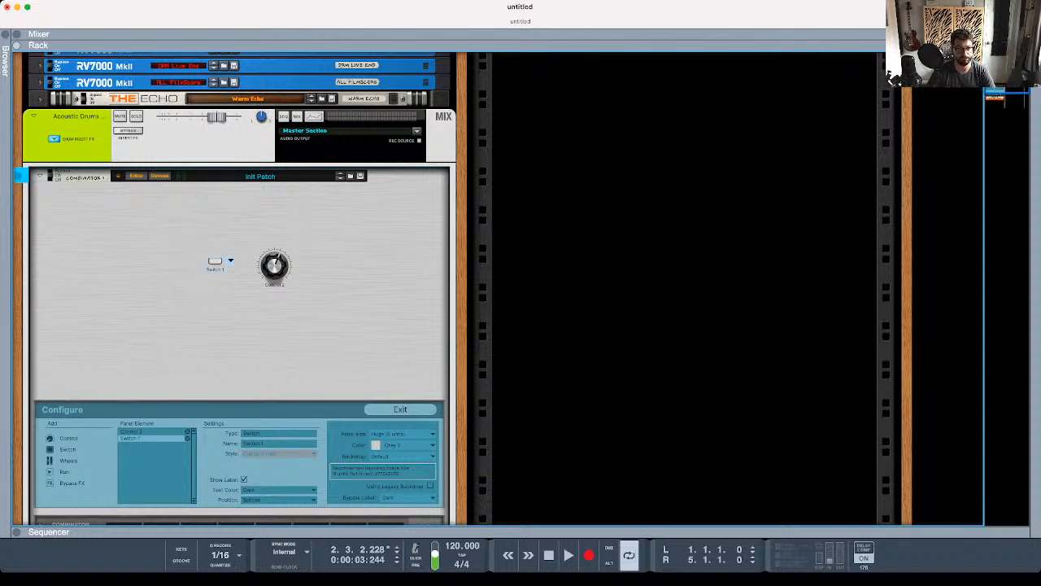
click(279, 454)
click(279, 454)
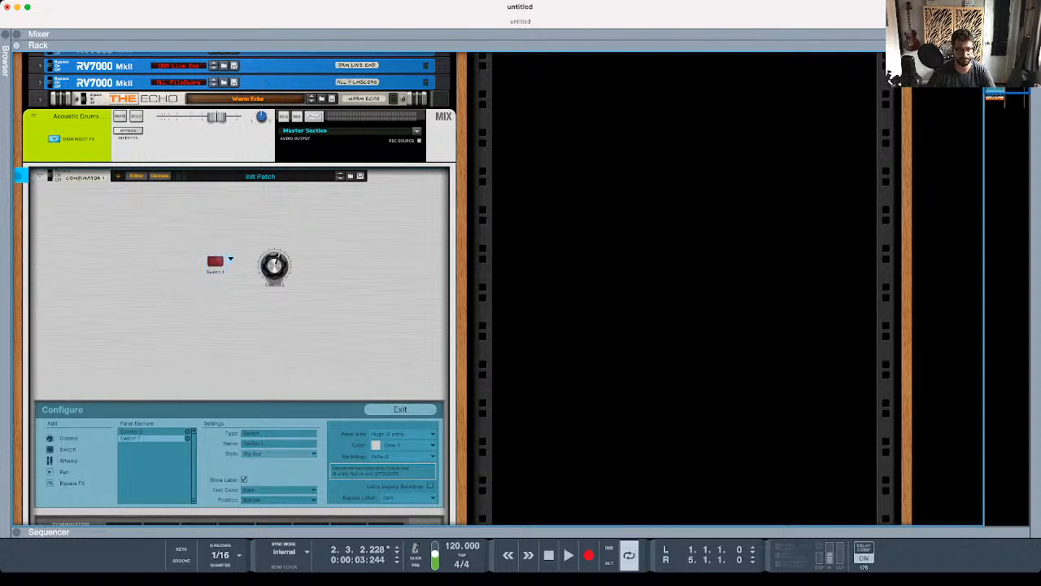
- Preview further button styles on Switch 1, including Classic Blue and a yellow button
click(279, 454)
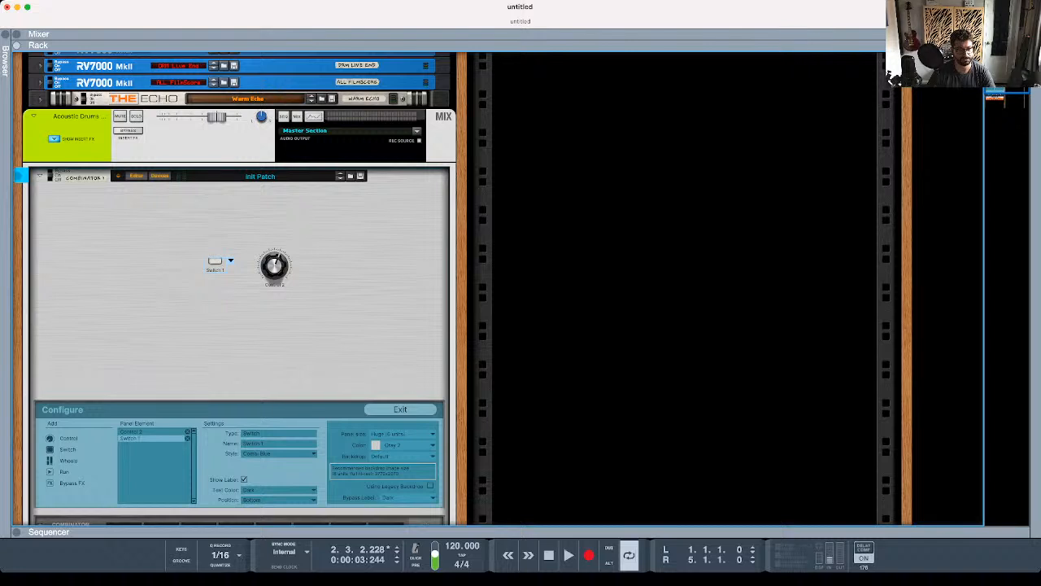
click(279, 454)
click(279, 454)
click(279, 453)
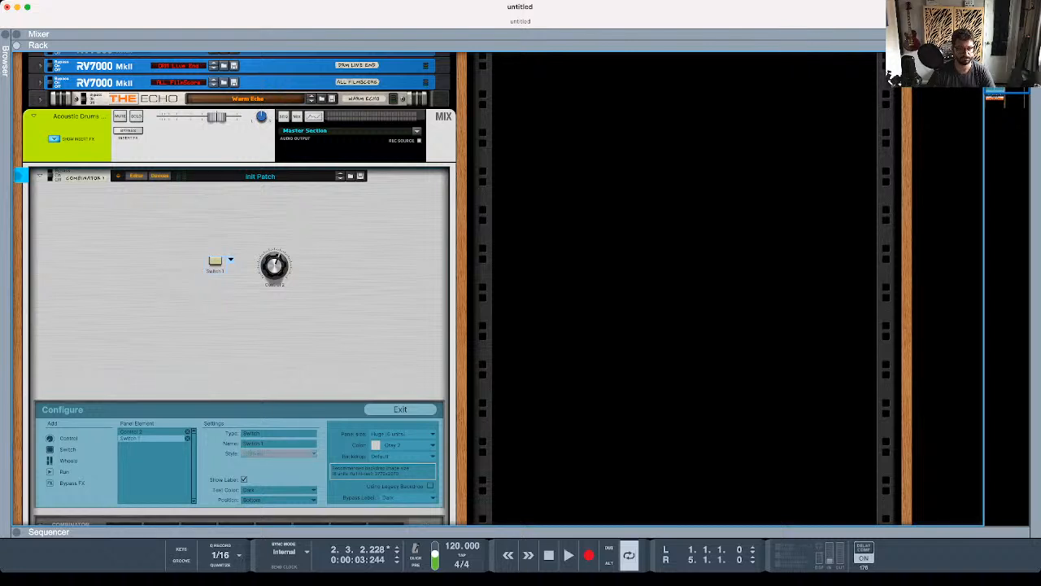
click(279, 454)
click(279, 454)
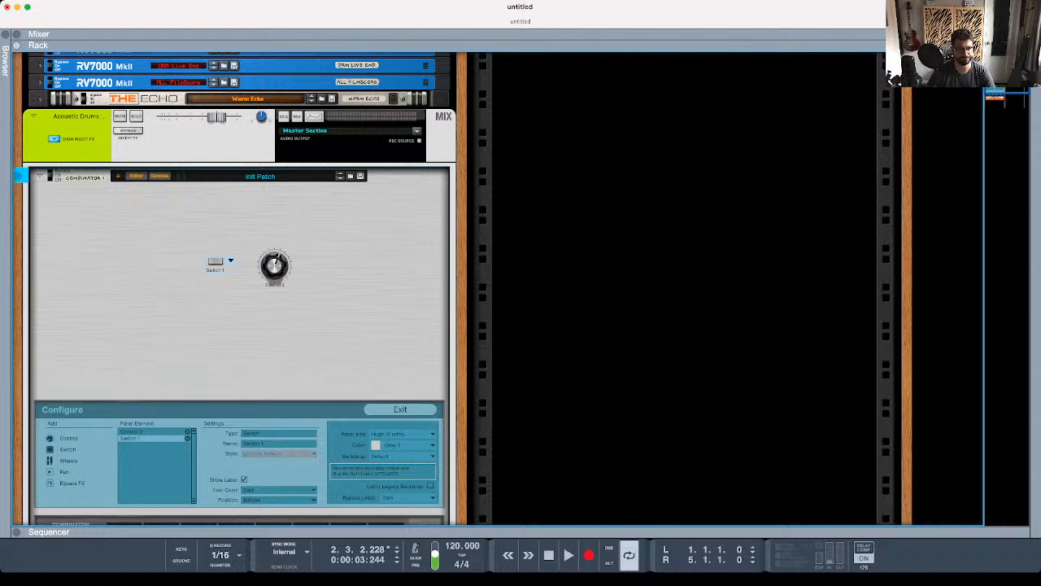
- Try the Rectangle Red and Small Green styles on Switch 1 and set its style to Small Red
click(279, 454)
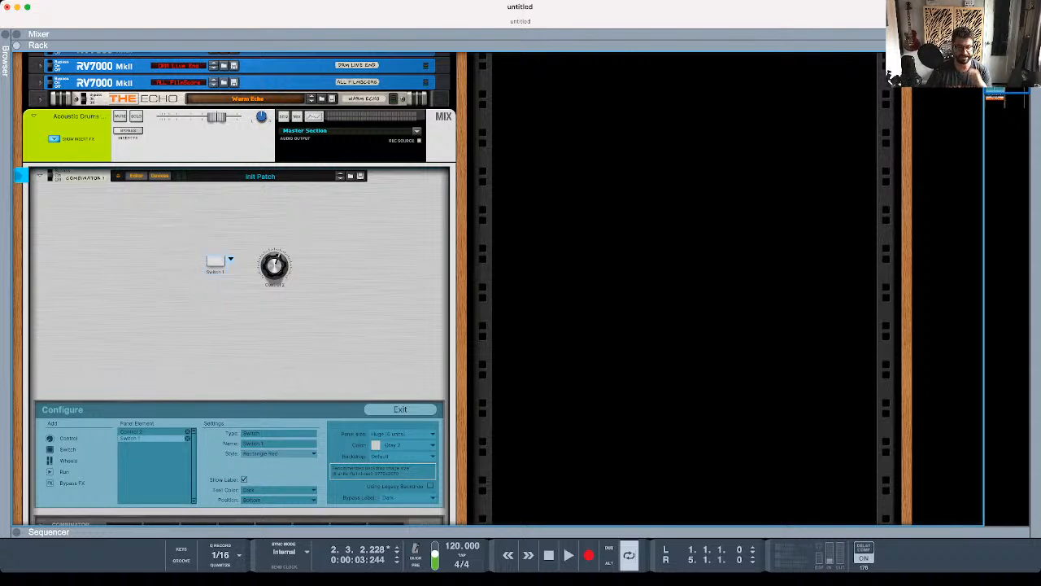
click(279, 454)
click(279, 454)
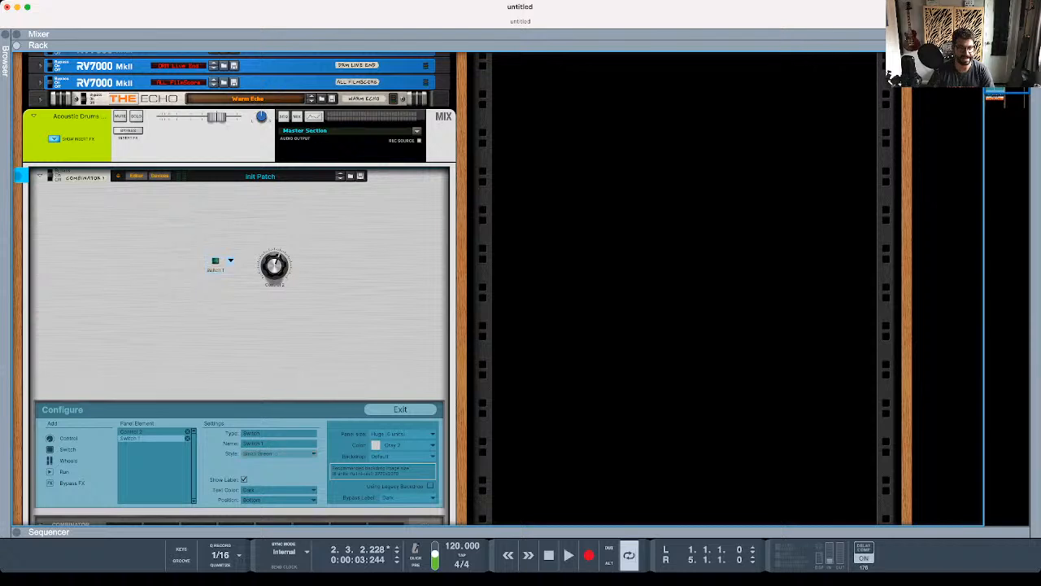
click(279, 454)
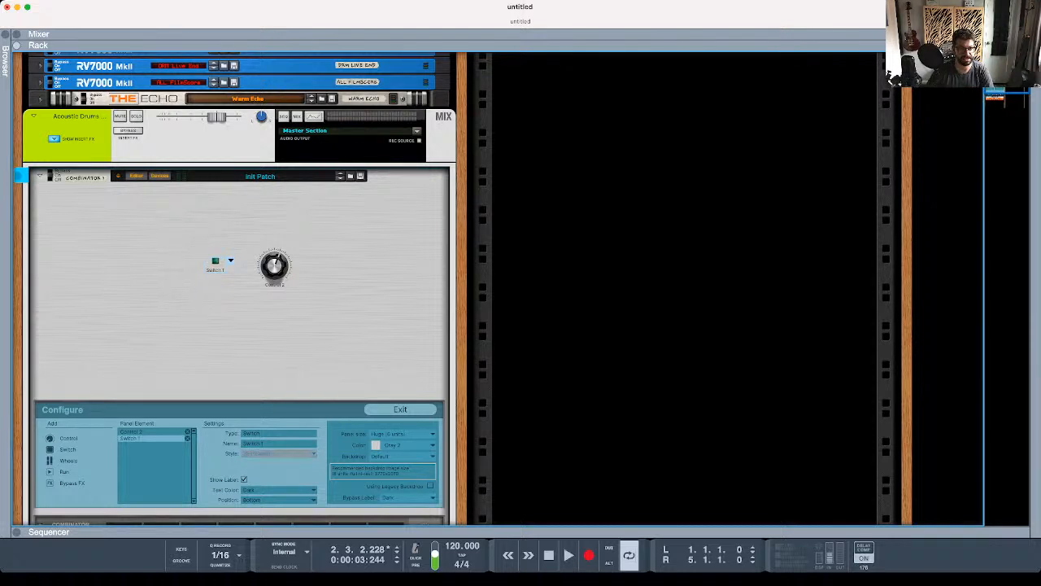
click(279, 454)
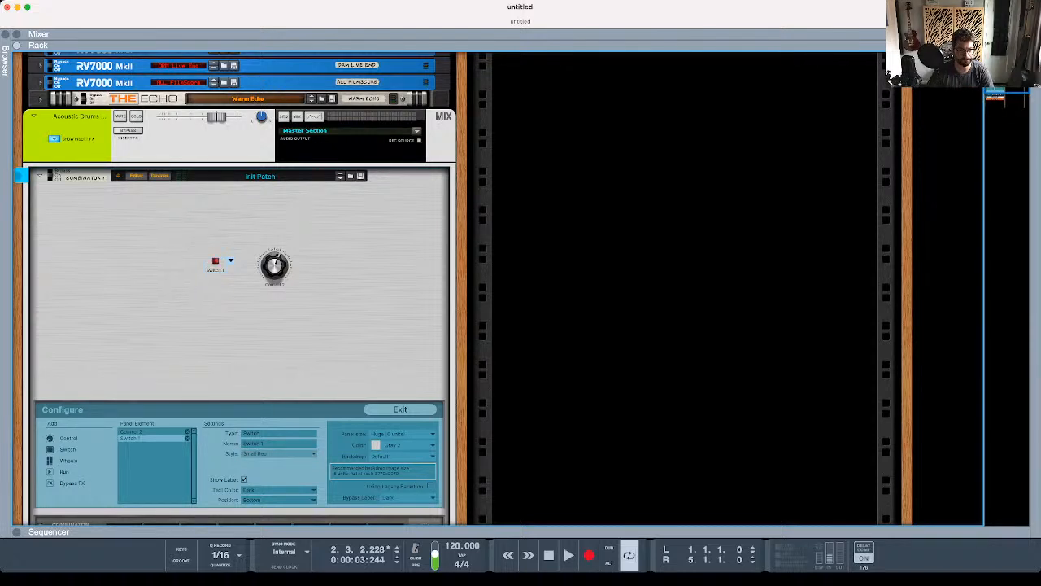
- Try the Square Blue style on Switch 1 and set its style to Square Red
click(279, 454)
click(279, 454)
click(279, 454)
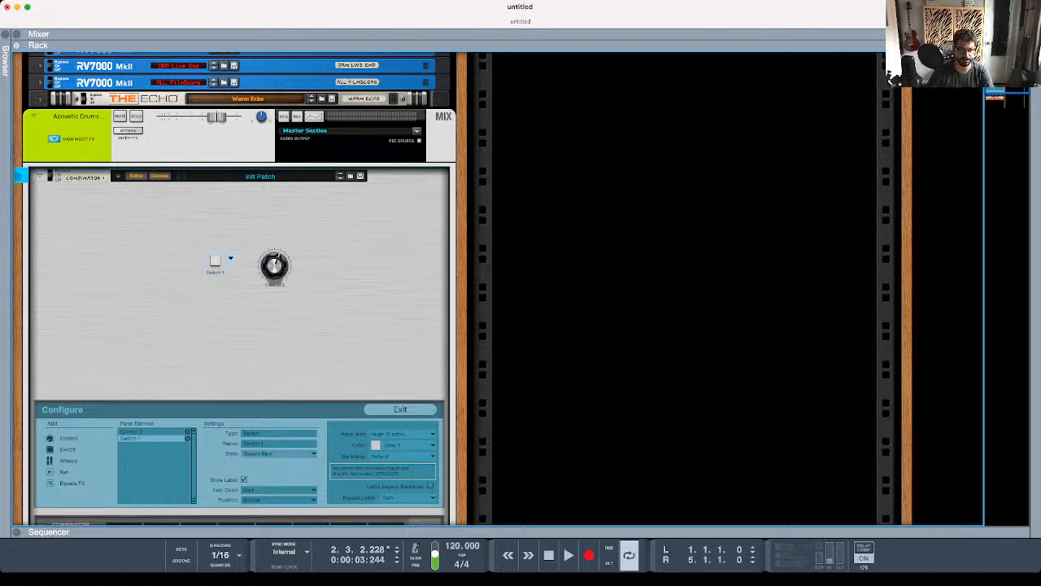
click(279, 454)
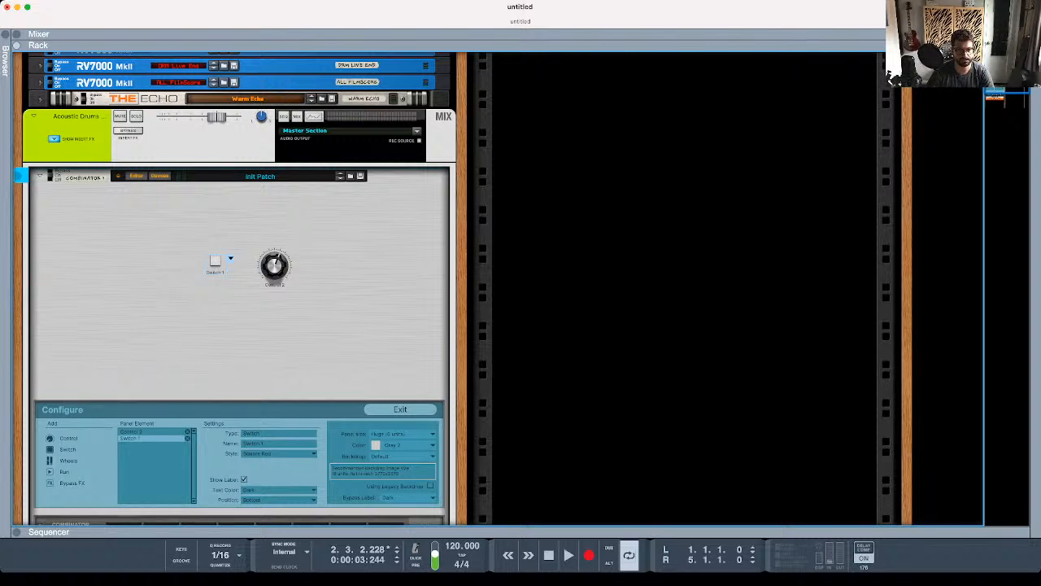
- Add the wheels to the panel with PITCH placed left of Switch 1, and set the PITCH wheel's style to Light (Wheel)
click(68, 461)
drag(35, 207, 123, 258)
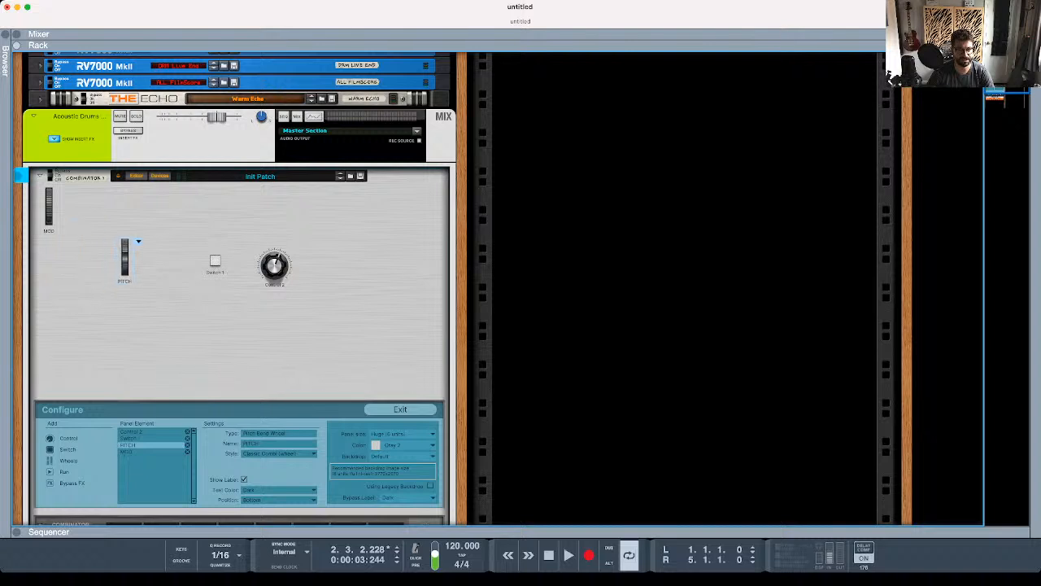
click(279, 453)
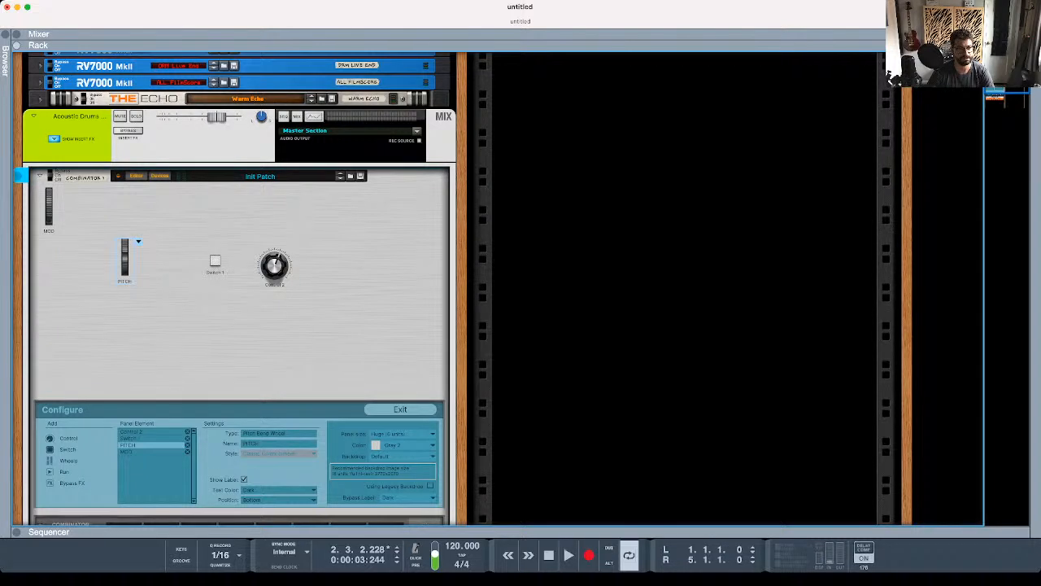
click(279, 464)
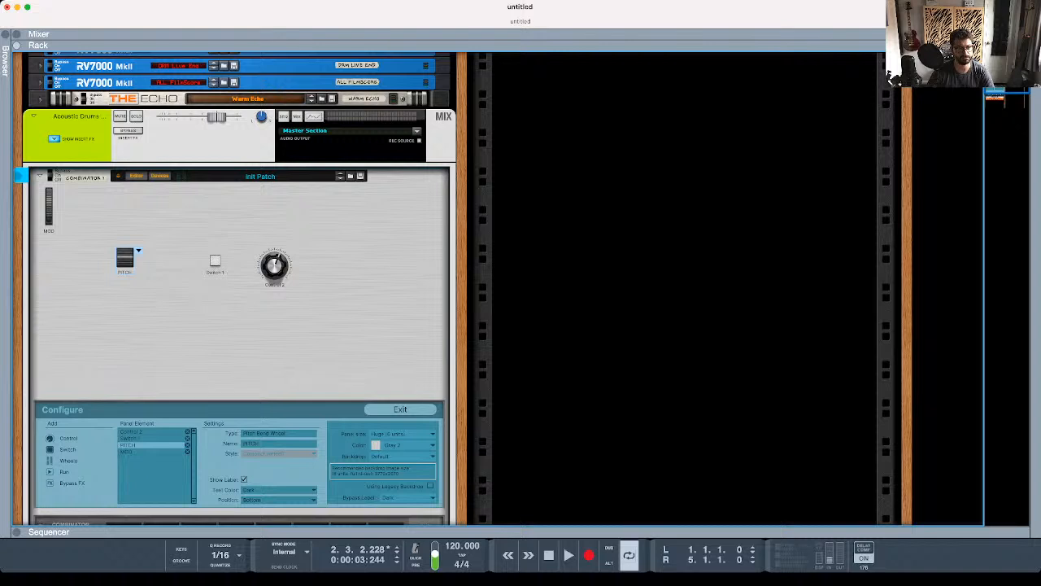
click(279, 464)
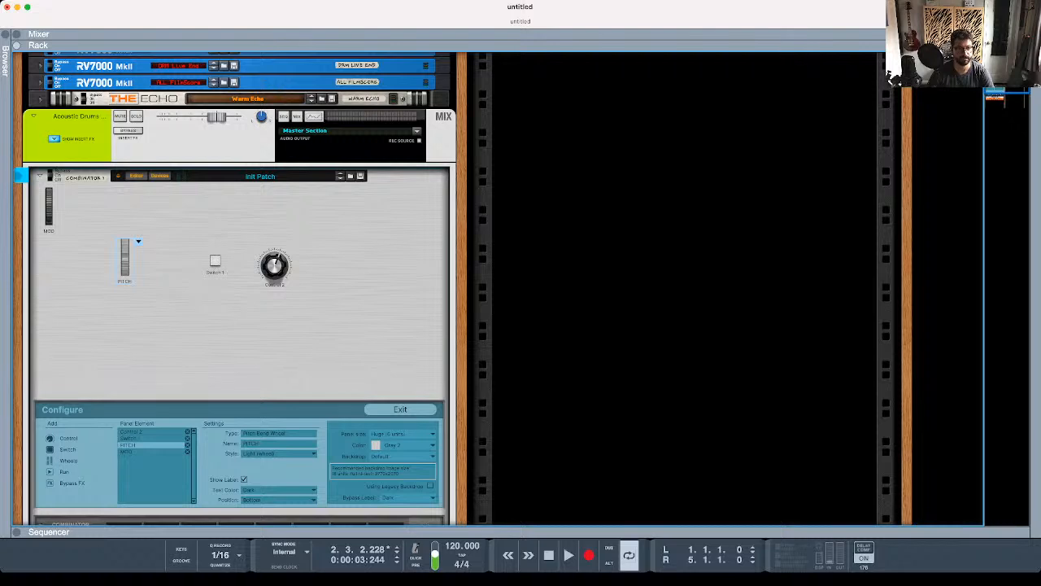
scroll(242, 289, down, 3)
scroll(243, 289, up, 2)
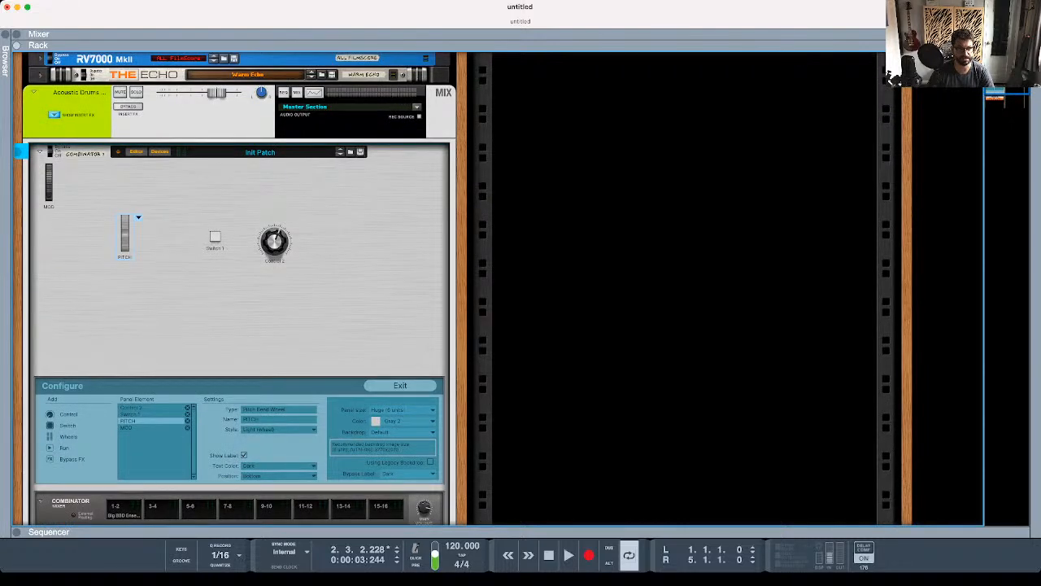
- Set Control 2's scale to Light and change the panel color to Black
click(274, 242)
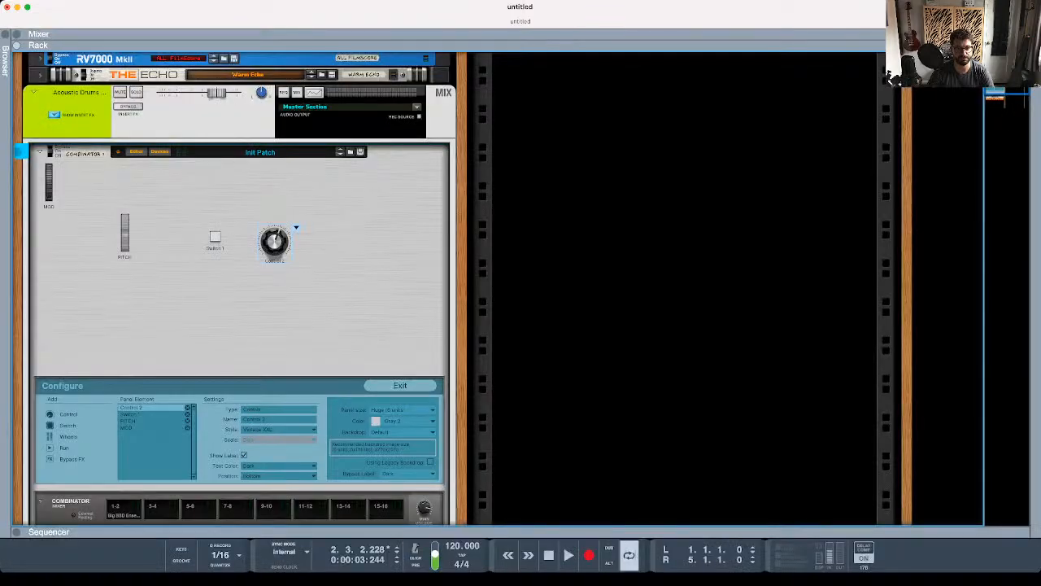
click(277, 447)
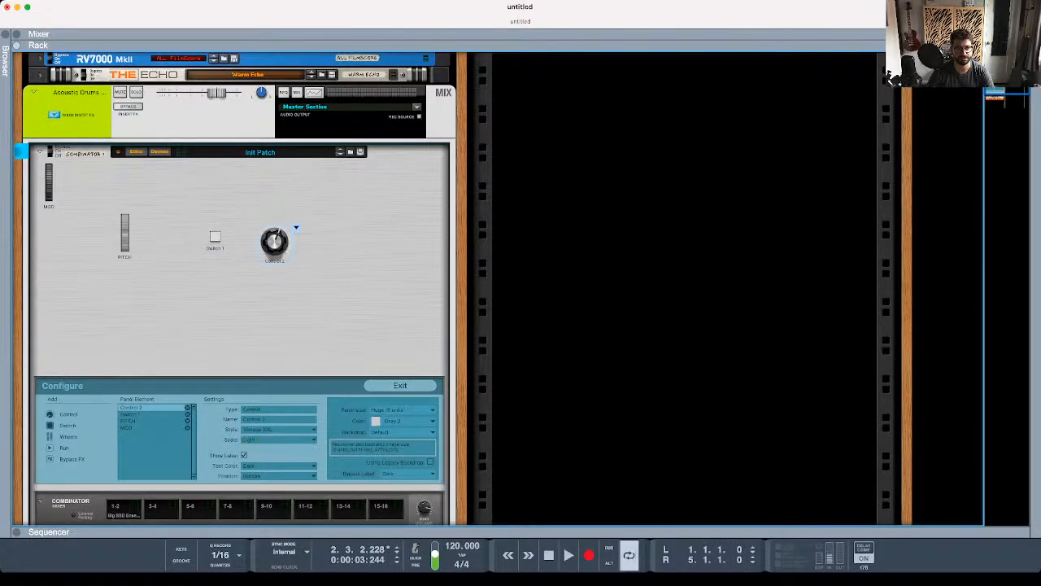
click(278, 439)
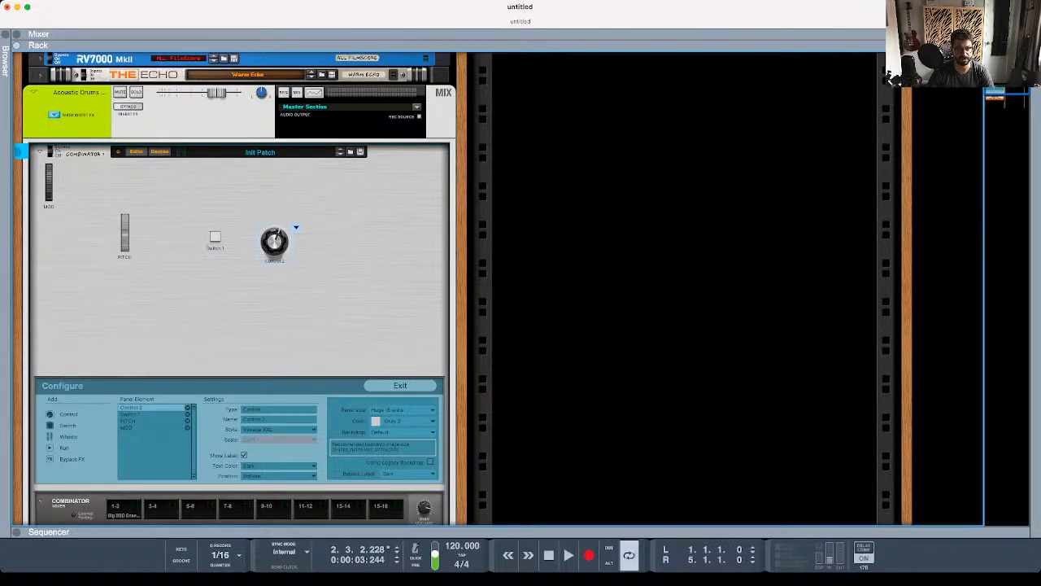
click(272, 444)
click(278, 439)
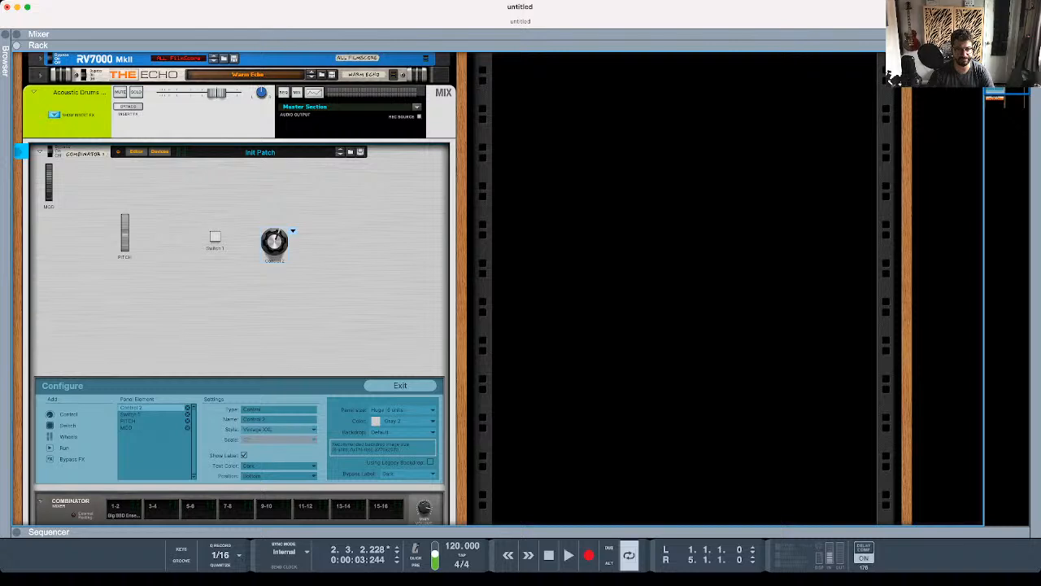
click(277, 447)
click(408, 420)
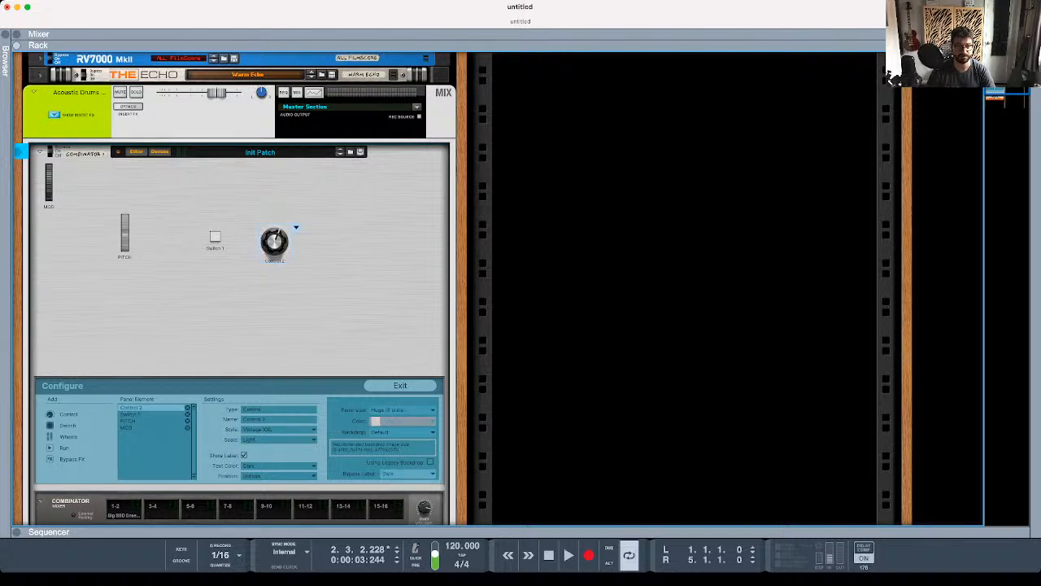
click(409, 473)
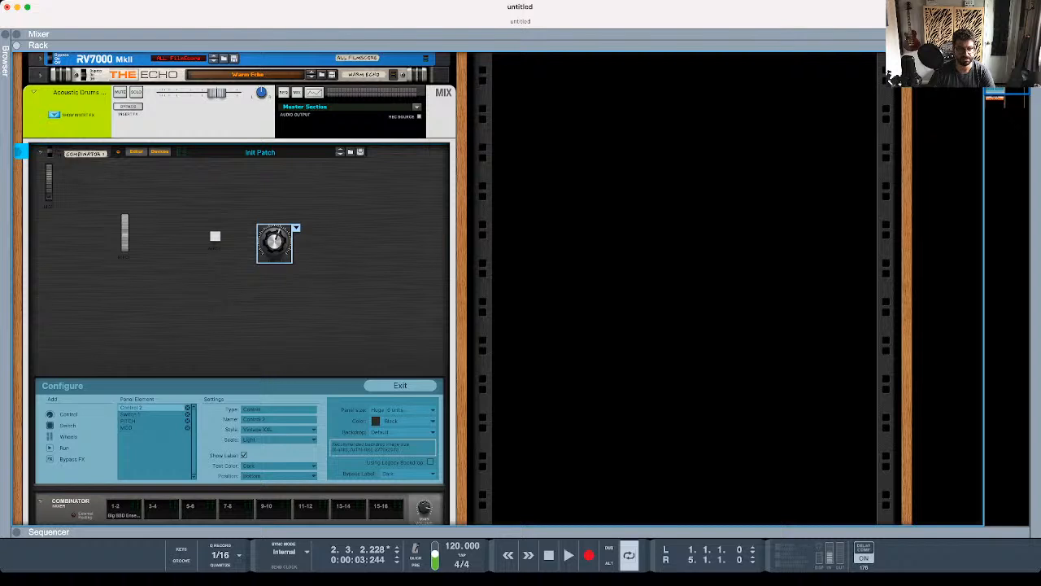
- Set Control 2's label text color to Light and its label position to Top
click(279, 466)
click(279, 476)
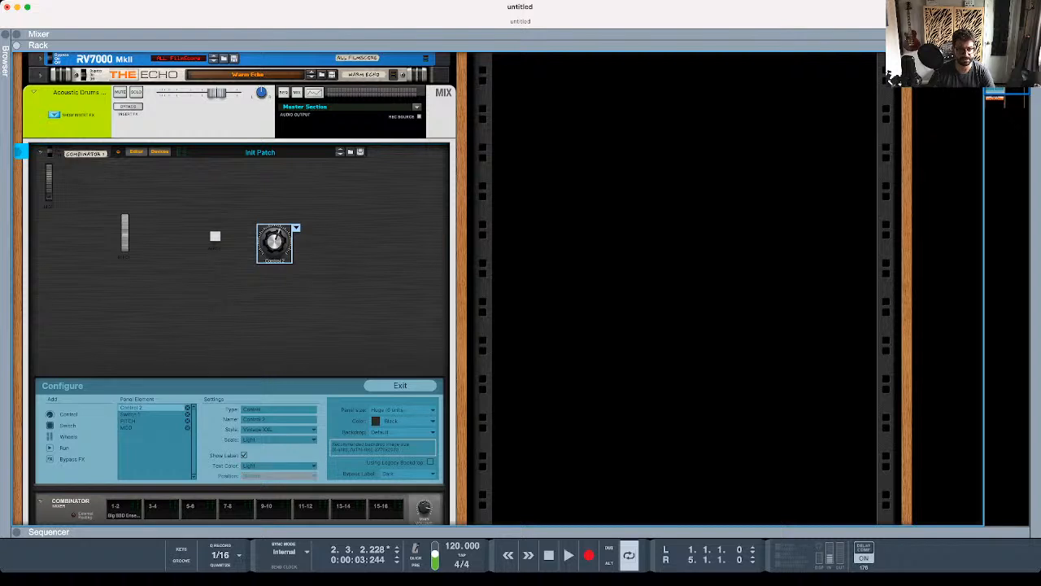
click(279, 476)
click(279, 466)
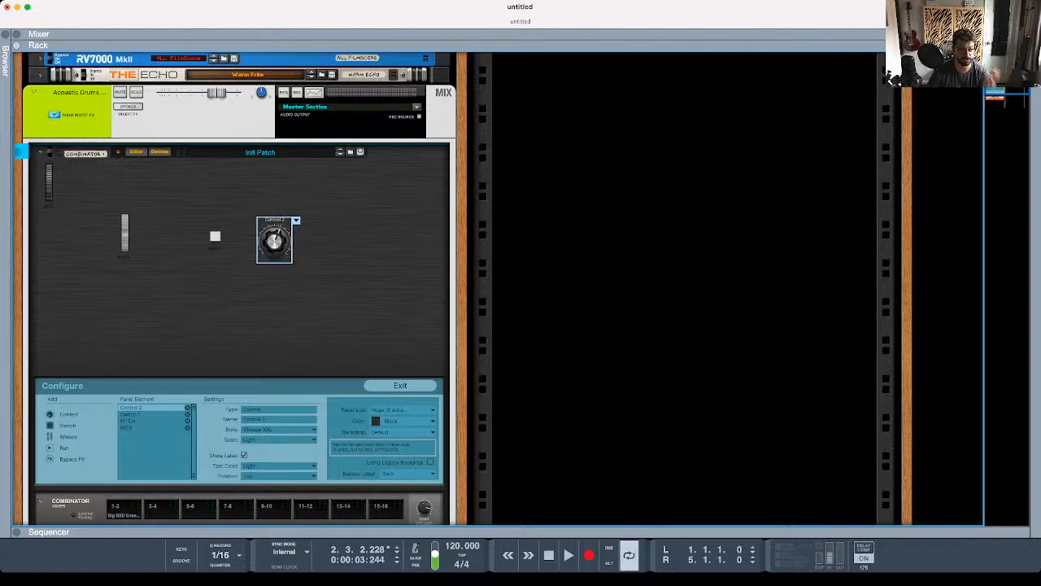
- Add the Run and Bypass FX buttons to the panel and place BYPASS FX above Switch 1
click(66, 448)
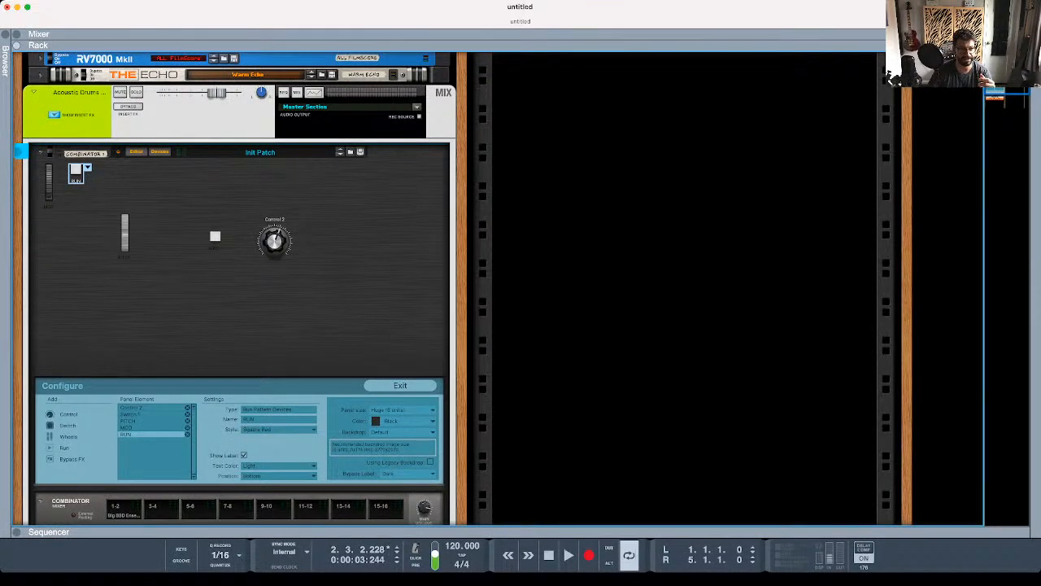
click(70, 458)
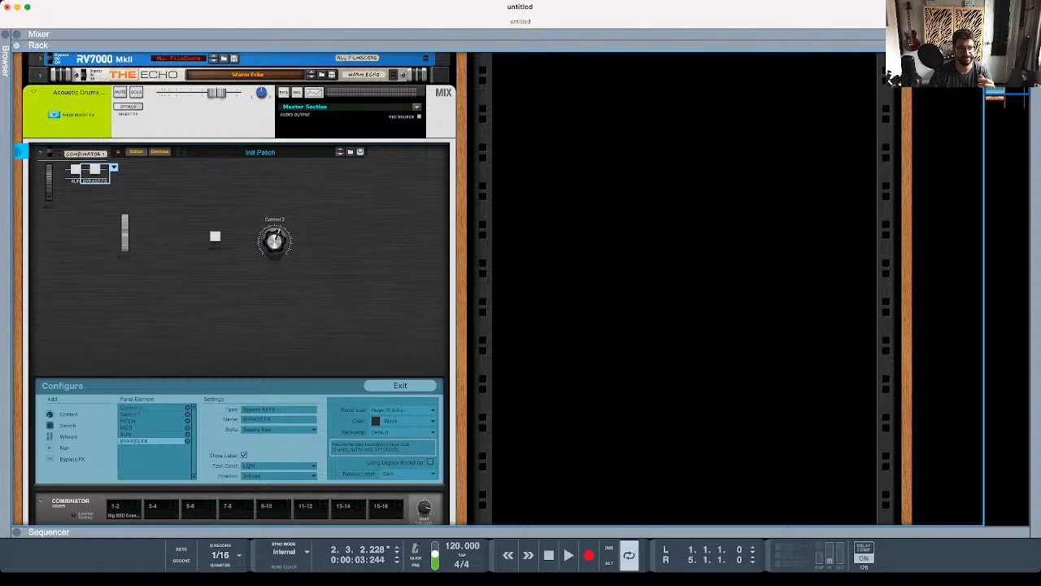
drag(96, 171, 234, 188)
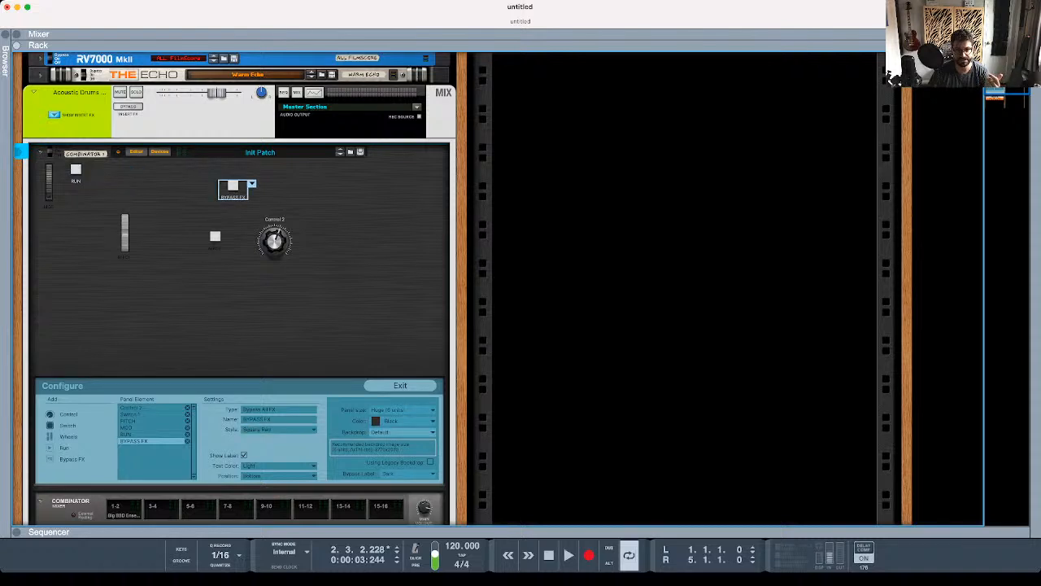
scroll(240, 289, down, 1)
scroll(240, 289, up, 4)
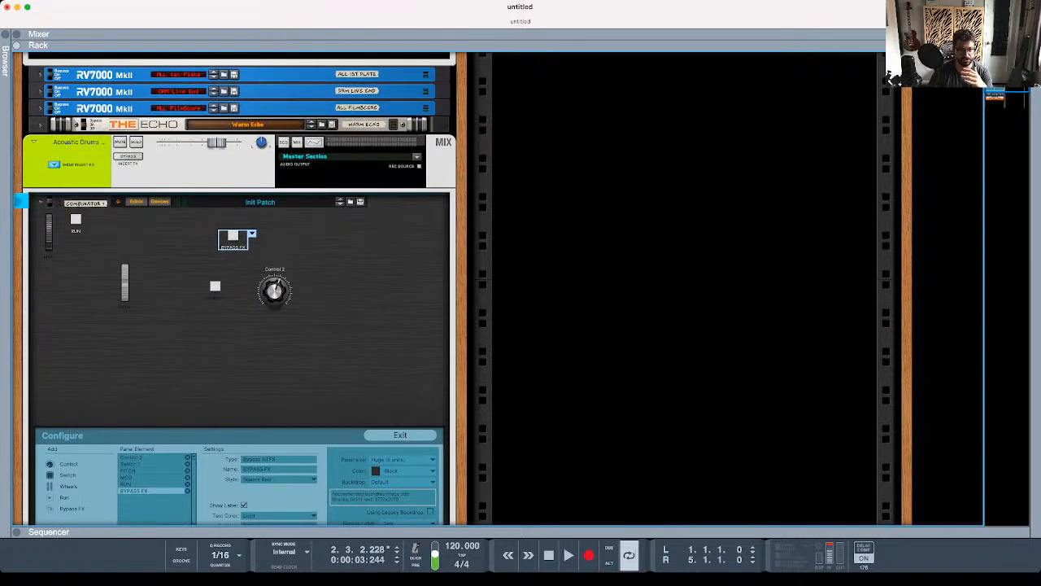
- Move Control 2 further right and slightly up on the black panel
drag(274, 290, 336, 267)
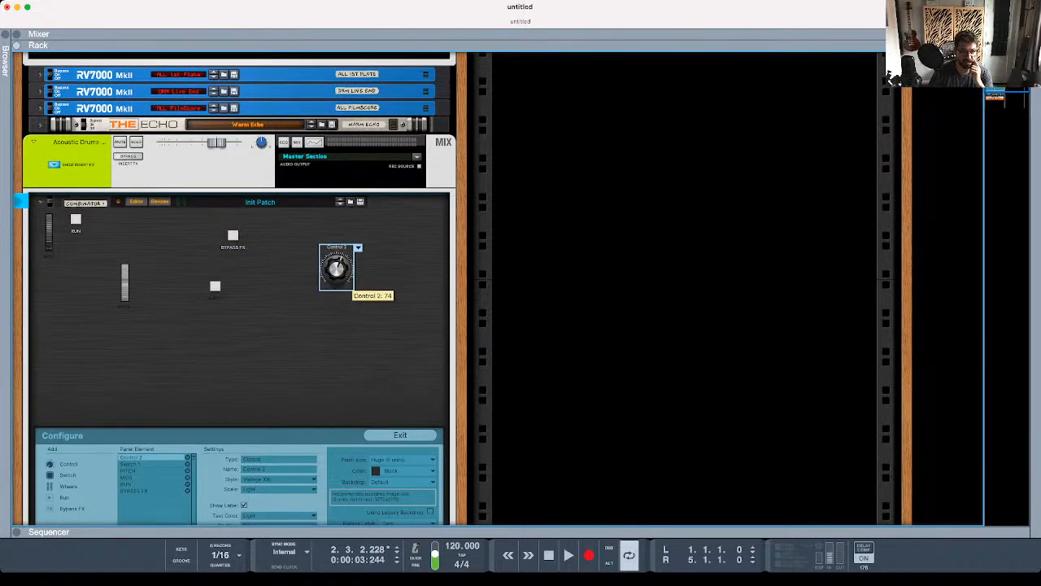
scroll(336, 268, down, 2)
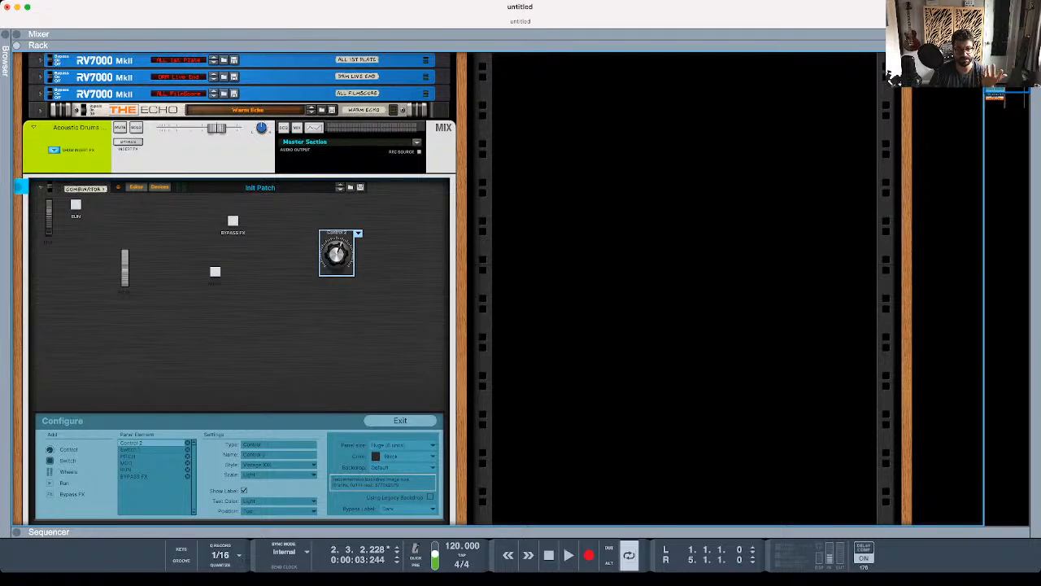
scroll(335, 269, down, 2)
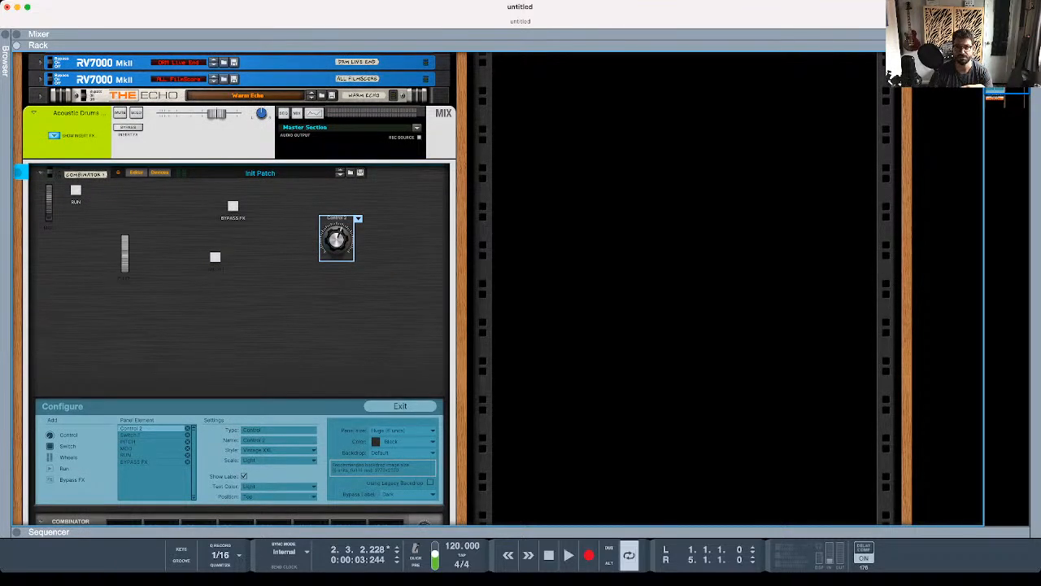
scroll(336, 269, up, 15)
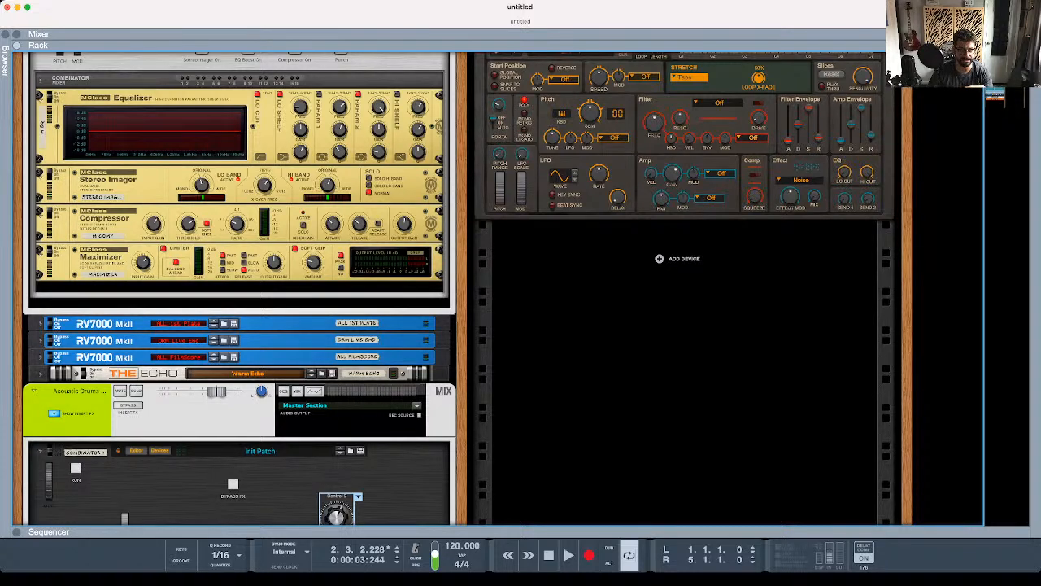
scroll(463, 289, down, 4)
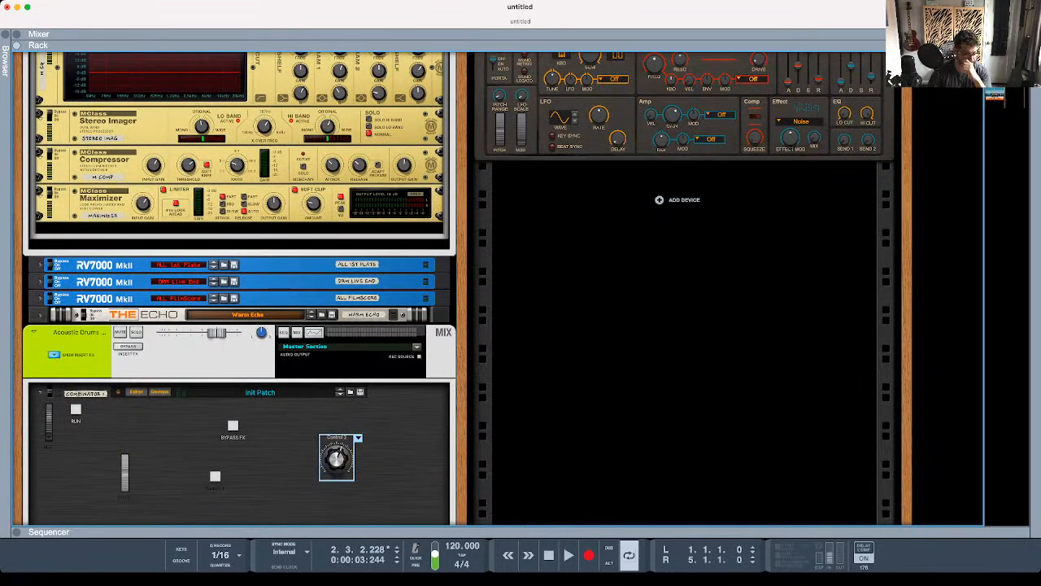
- Load the patch Hall of Mirrors.cmb into the Combinator from Dropbox > Stock Music Musician > Combinator 2 Patches
click(350, 391)
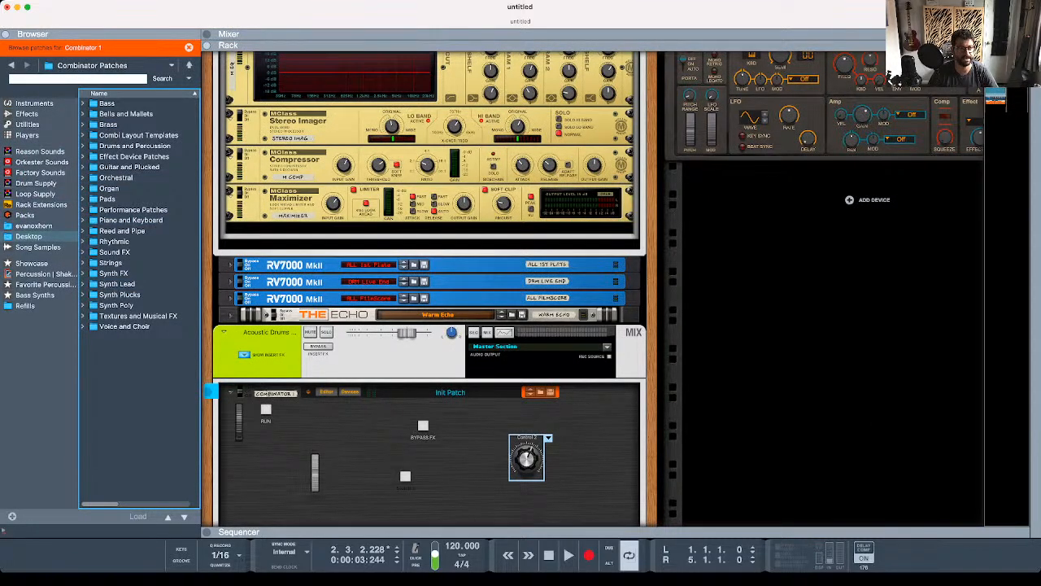
click(34, 227)
double_click(113, 145)
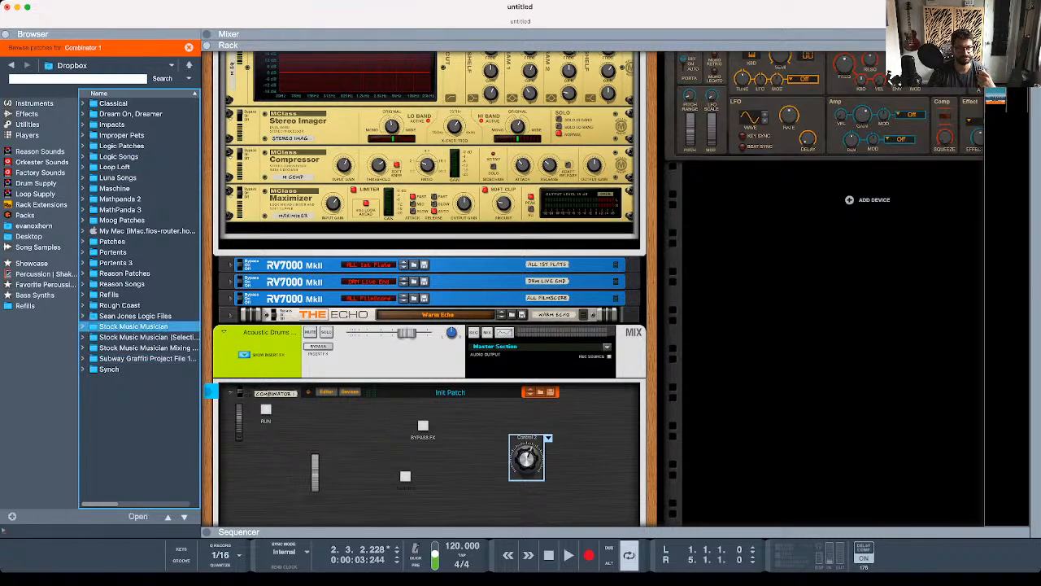
double_click(134, 326)
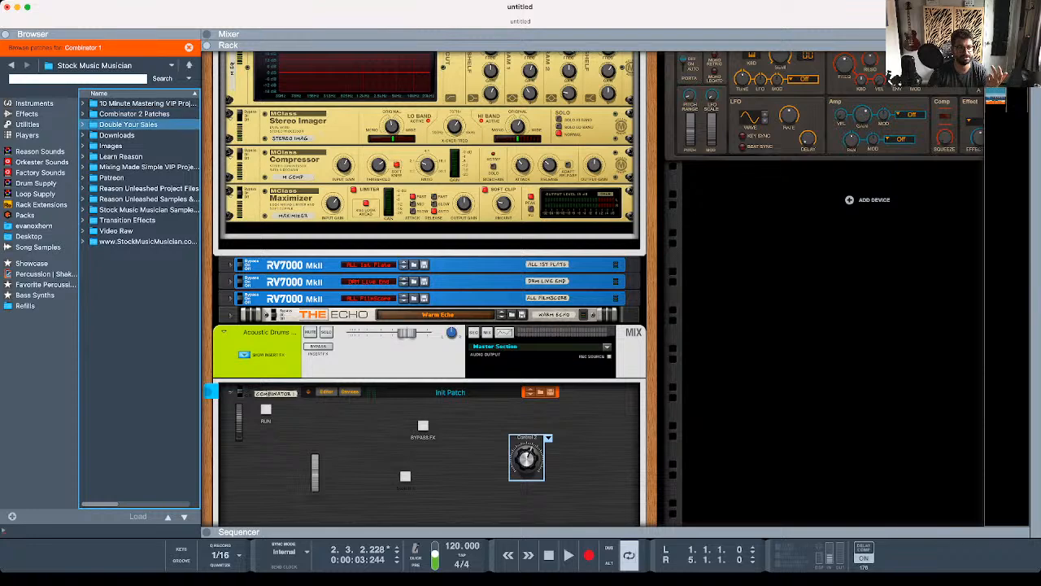
double_click(134, 114)
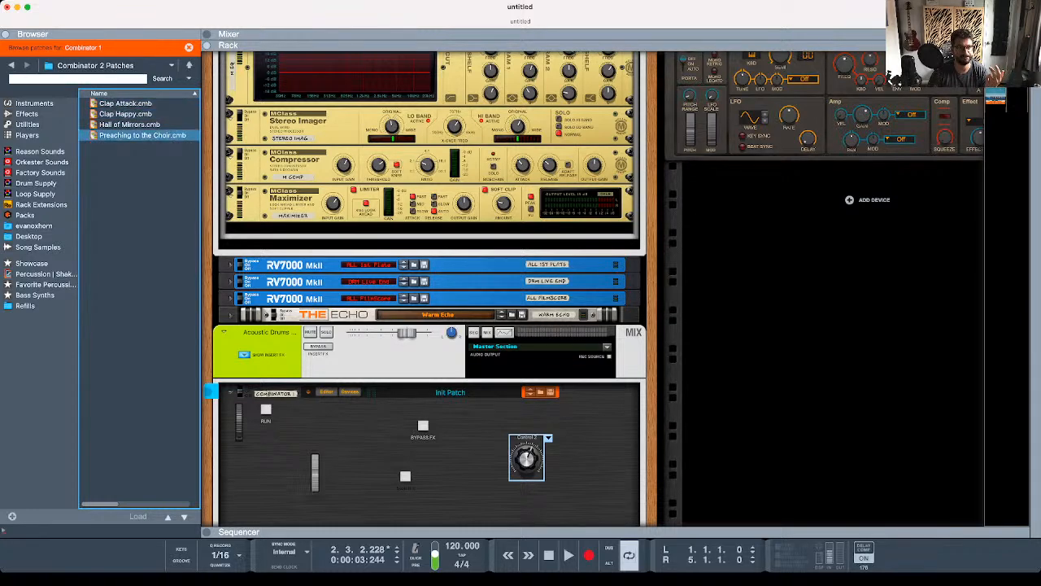
double_click(130, 125)
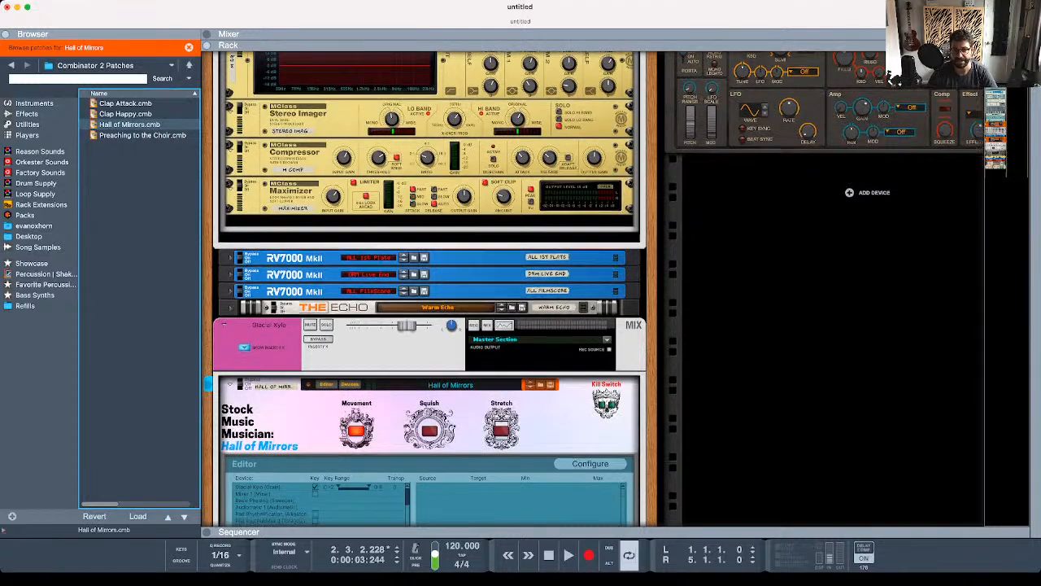
- Turn off the Movement switch on the Hall of Mirrors panel
scroll(429, 289, down, 2)
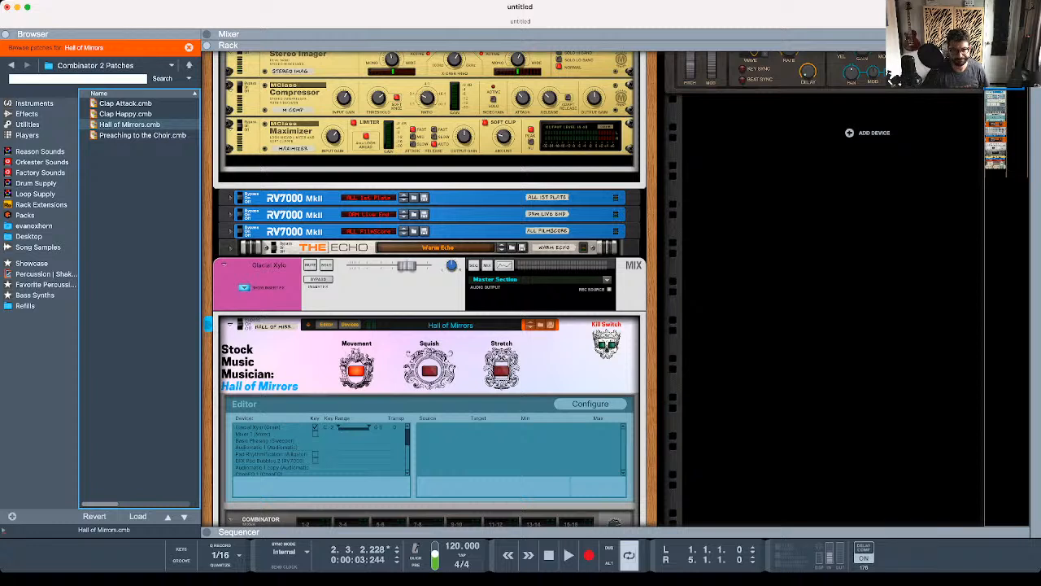
click(357, 371)
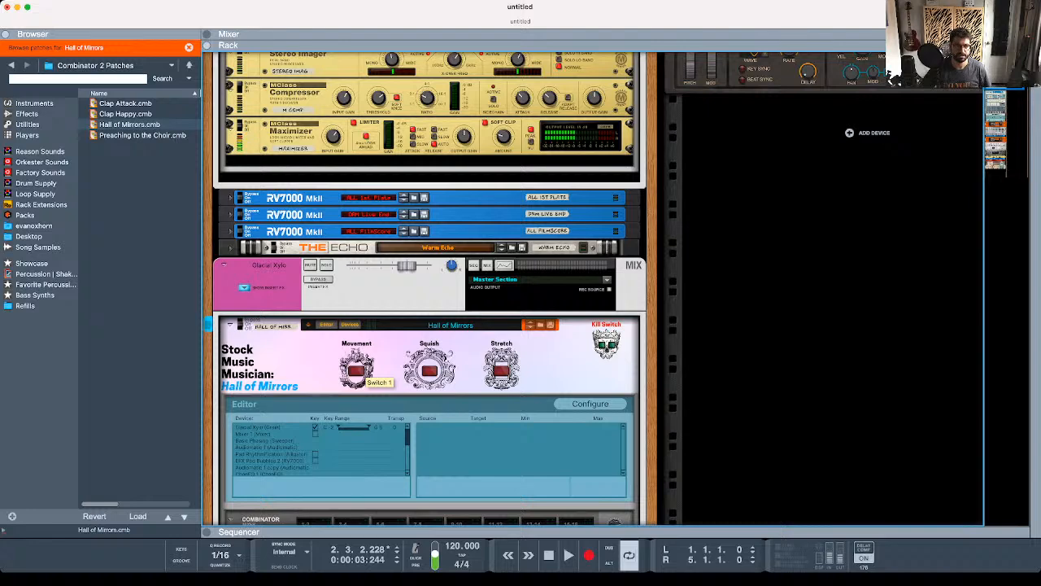
scroll(357, 371, down, 5)
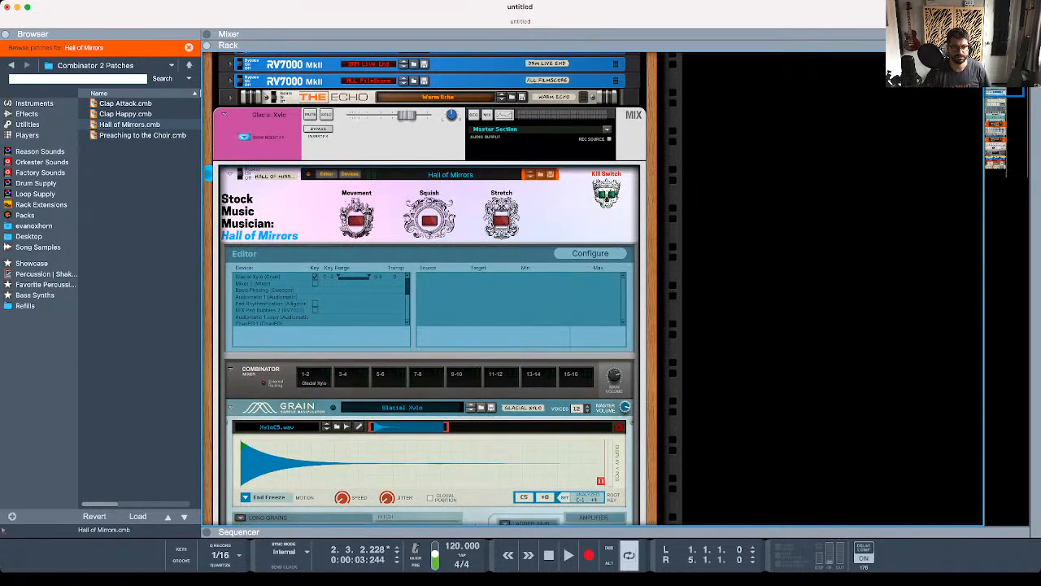
- Raise the Glacial Xylo mix channel's level slightly and select the Hall of Mirrors Combinator
click(366, 399)
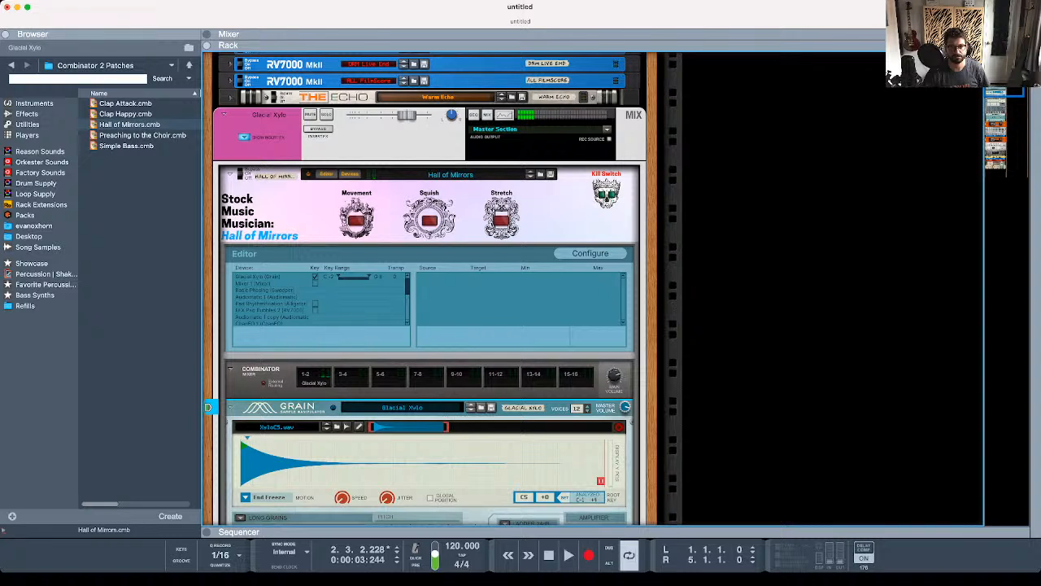
drag(406, 116, 423, 116)
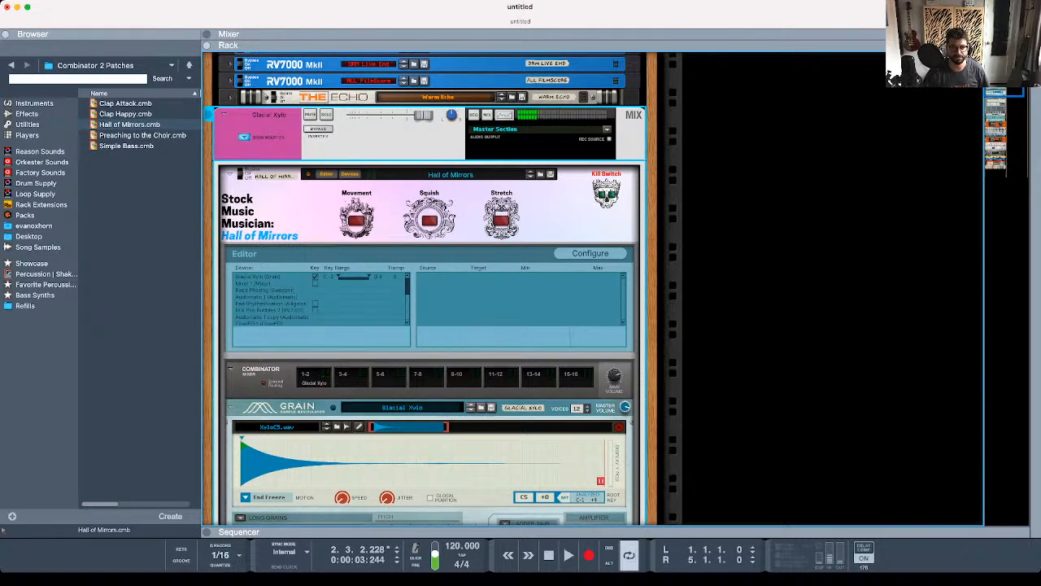
click(616, 377)
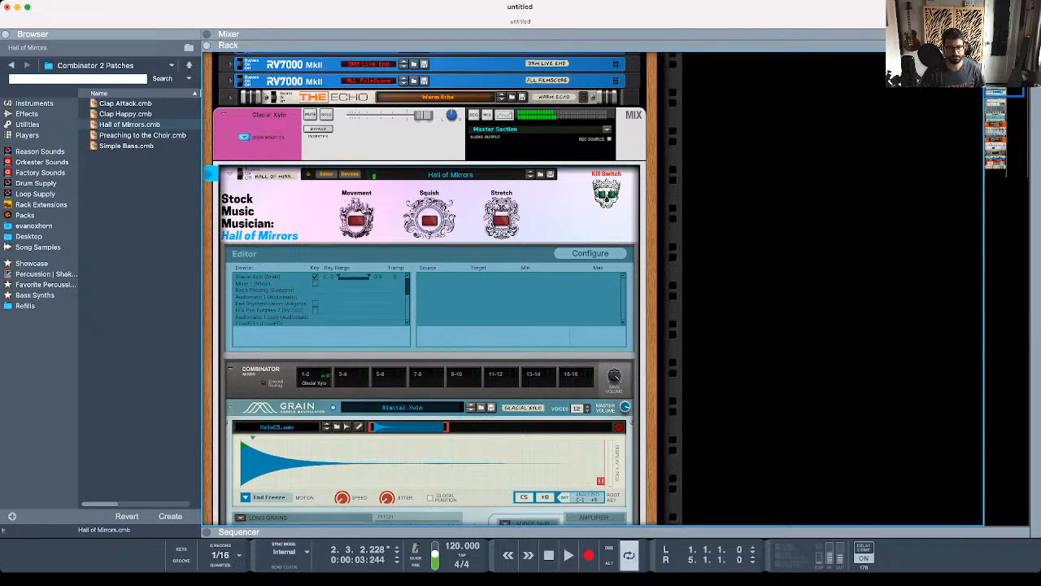
- Turn on the Movement, Squish and Stretch switches on the Hall of Mirrors panel
click(357, 220)
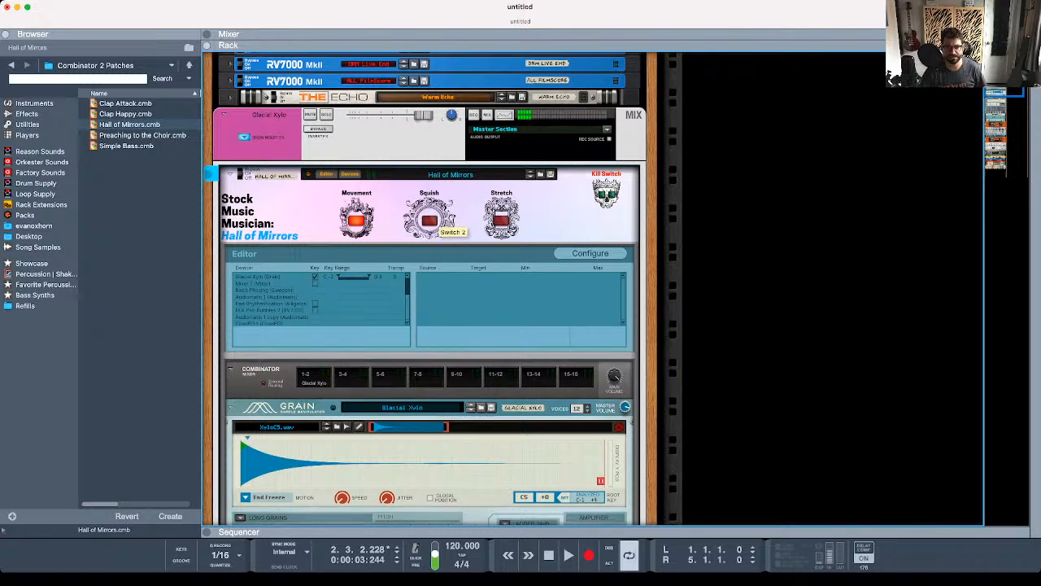
click(430, 220)
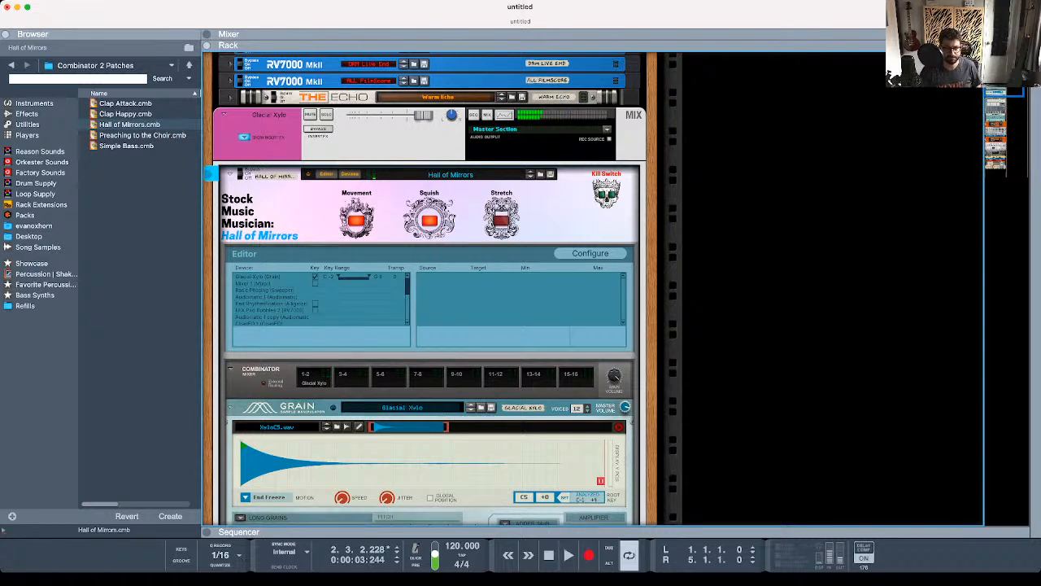
click(501, 218)
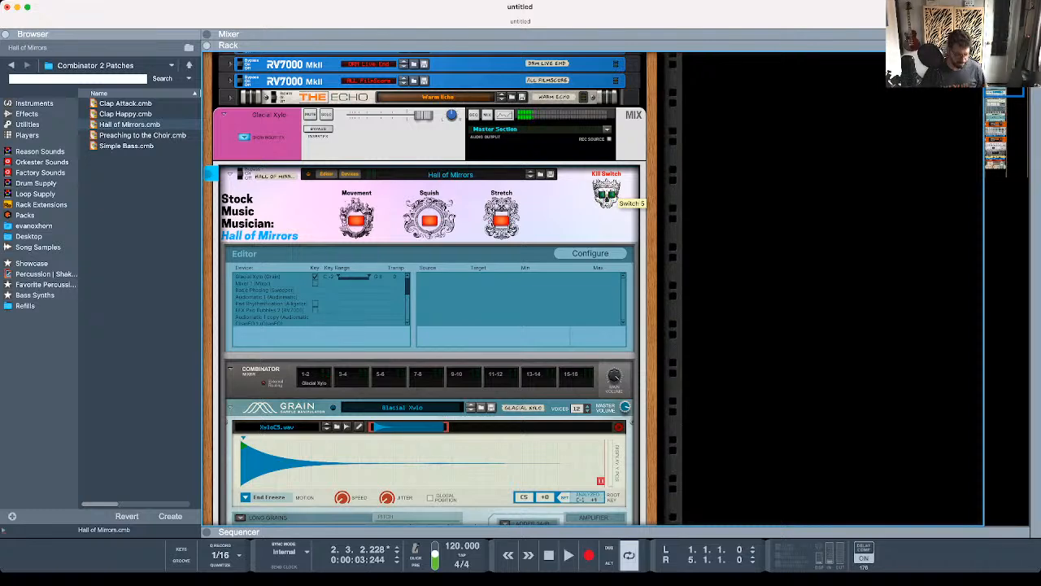
- Examine the Hall of Mirrors Combinator's rear cabling and the chain of instrument and effect devices nested inside it
key(Tab)
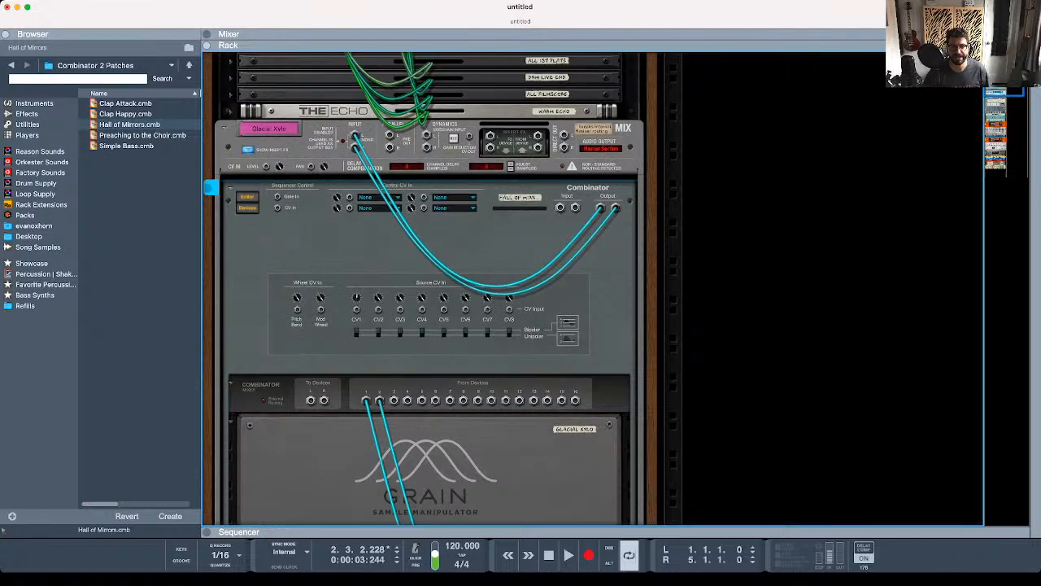
key(Tab)
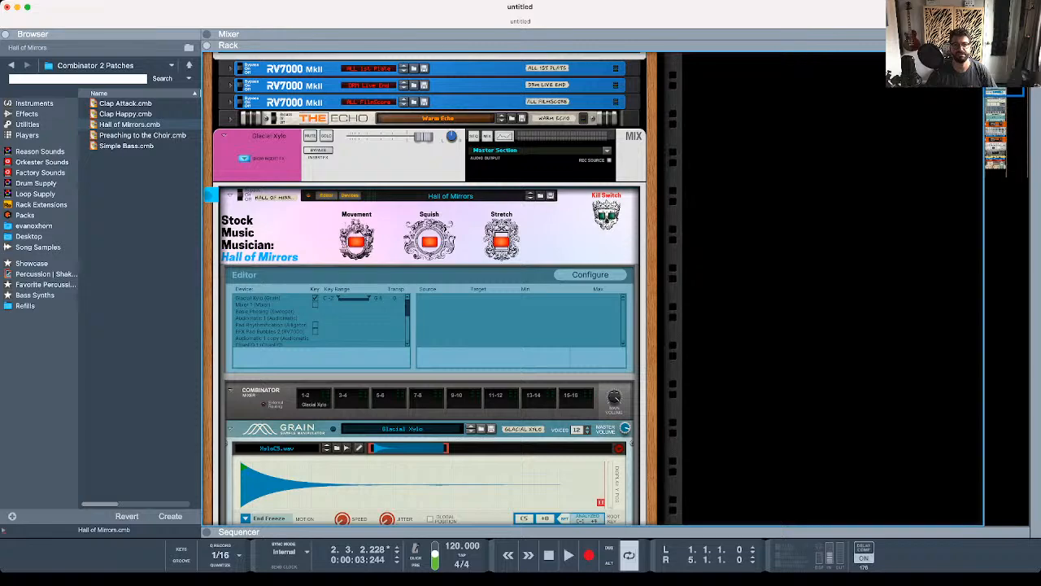
scroll(431, 290, down, 5)
scroll(429, 290, down, 5)
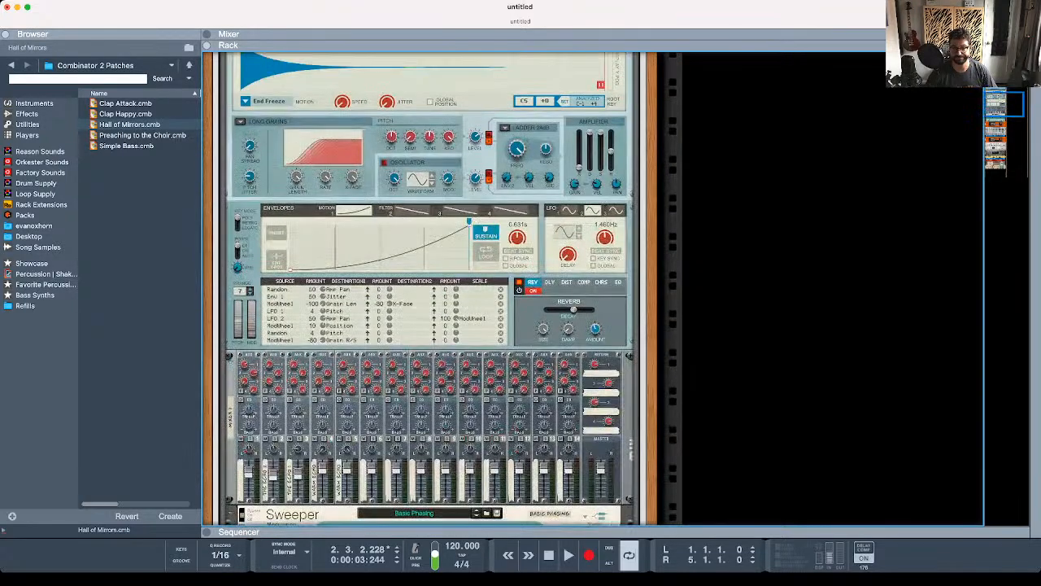
scroll(429, 290, down, 15)
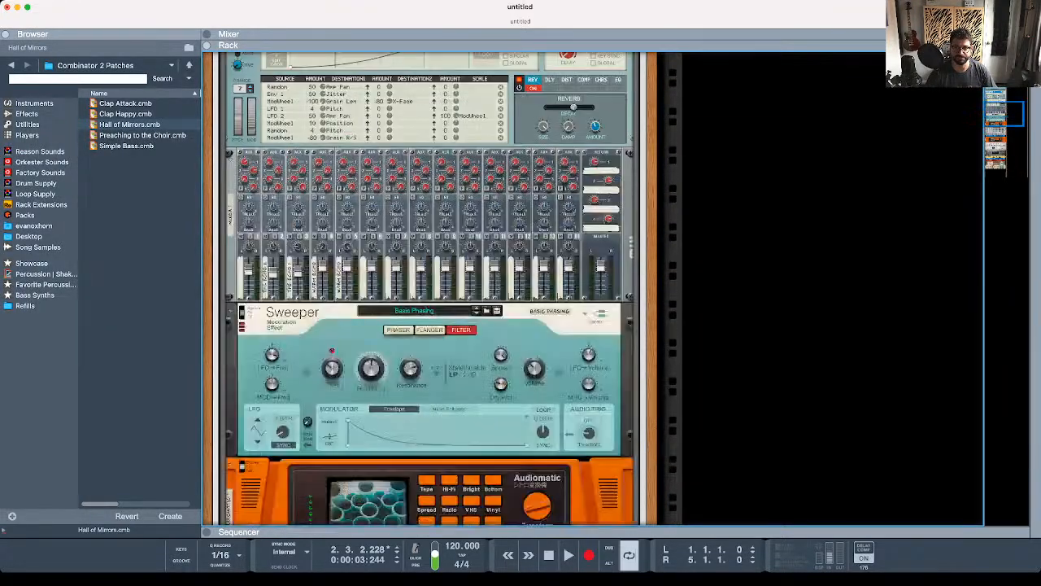
scroll(430, 289, down, 4)
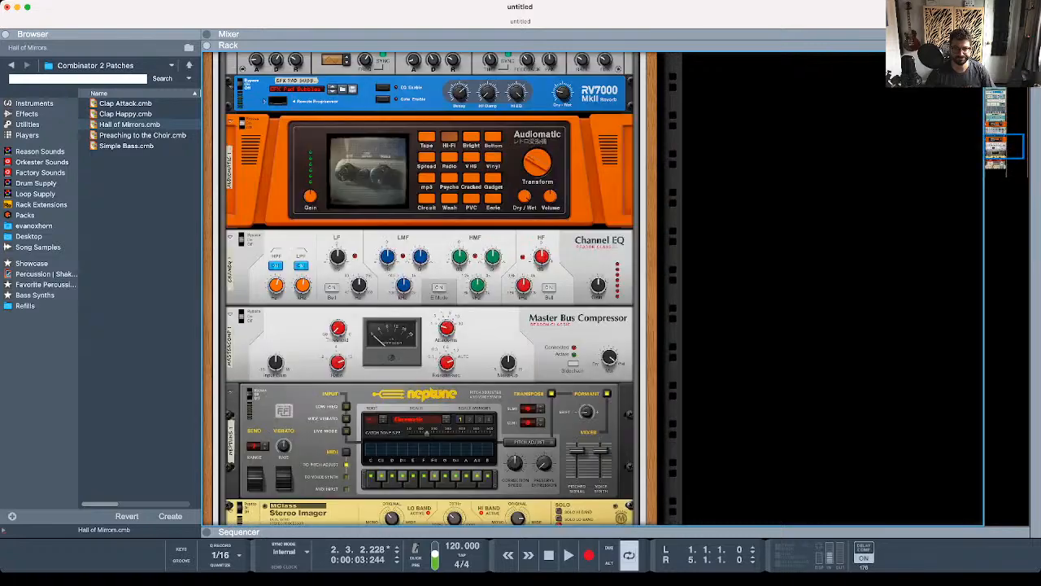
scroll(402, 451, down, 10)
scroll(401, 451, up, 20)
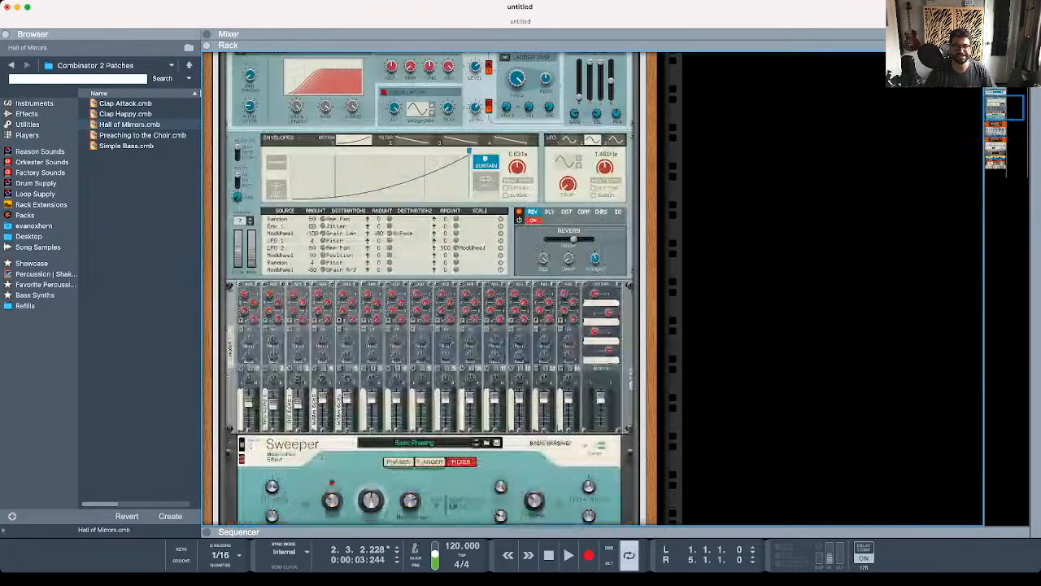
scroll(430, 289, up, 8)
- Hide the Browser to give the rack more room, keeping the Hall of Mirrors Combinator in view
click(6, 34)
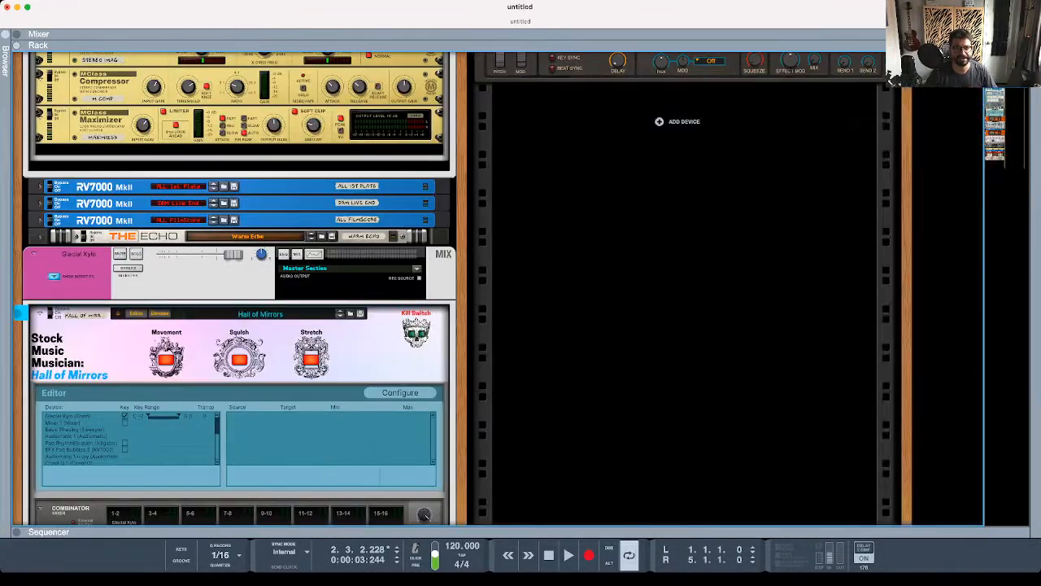
scroll(429, 290, up, 5)
scroll(430, 290, down, 8)
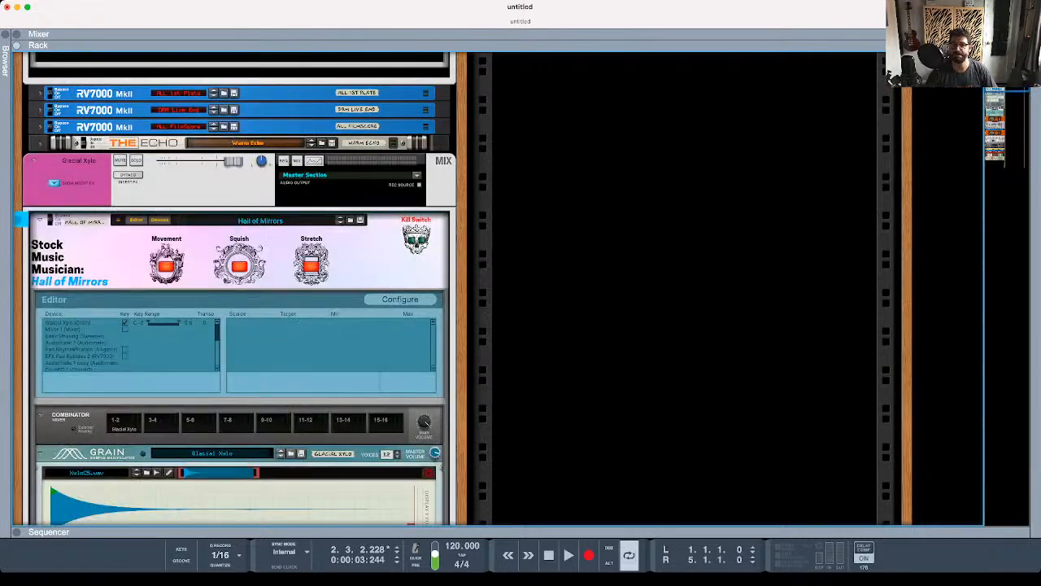
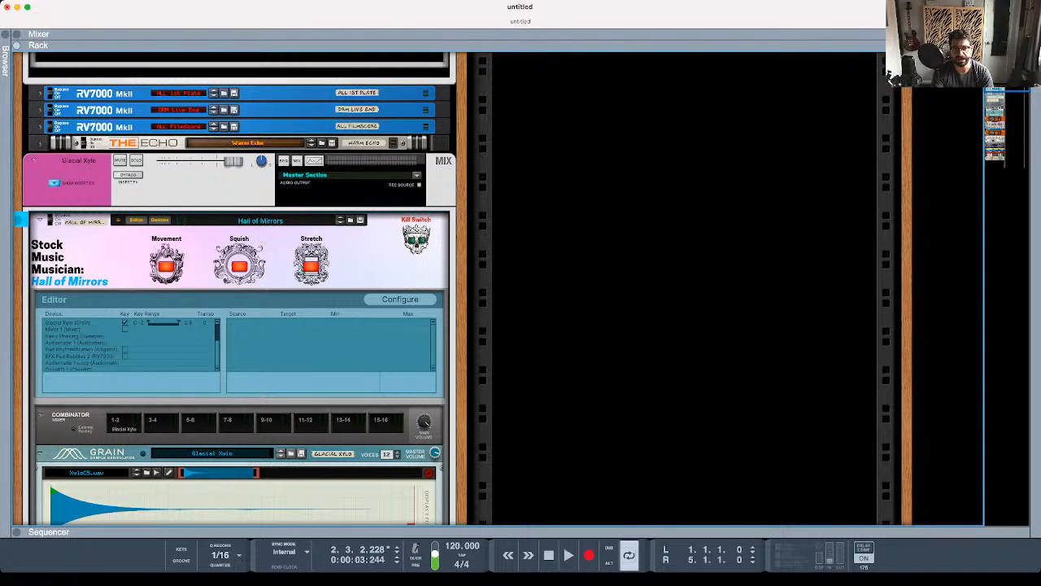
- Examine the front panels of the devices nested inside the Hall of Mirrors Combinator, from the Grain instrument down to the Pulsar
scroll(455, 290, up, 10)
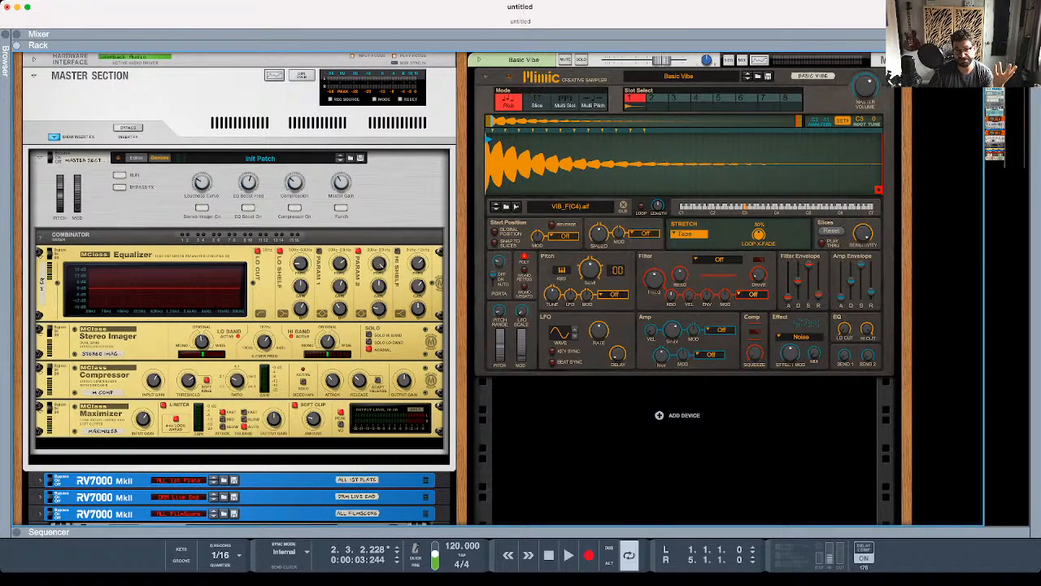
scroll(240, 325, down, 3)
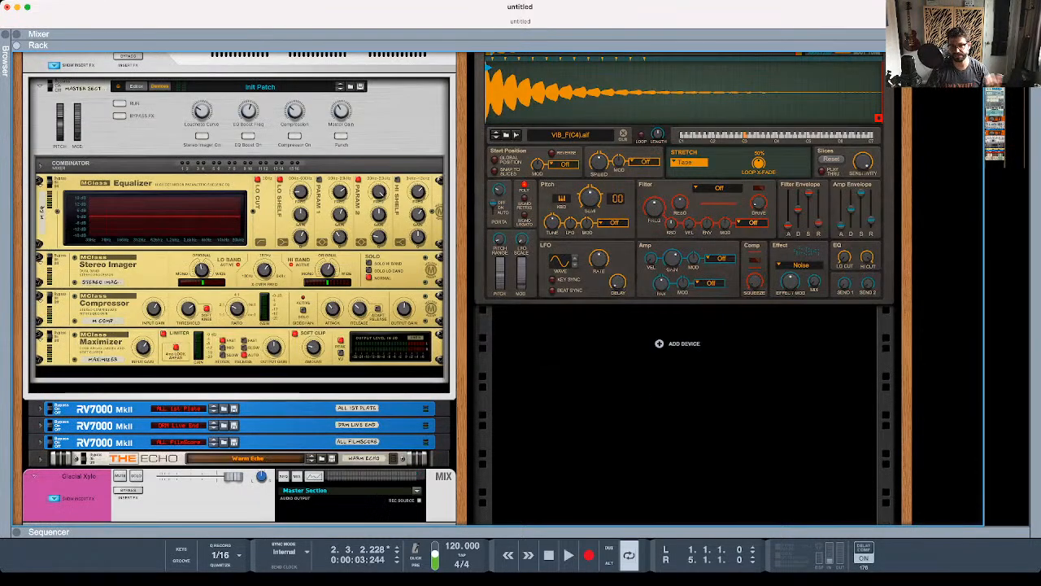
scroll(240, 325, down, 15)
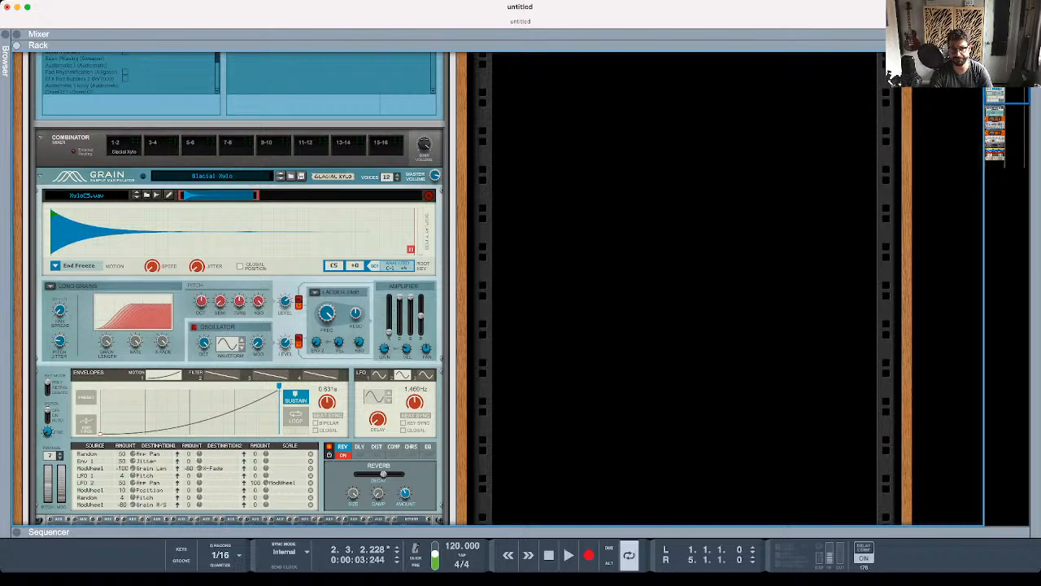
scroll(240, 289, down, 10)
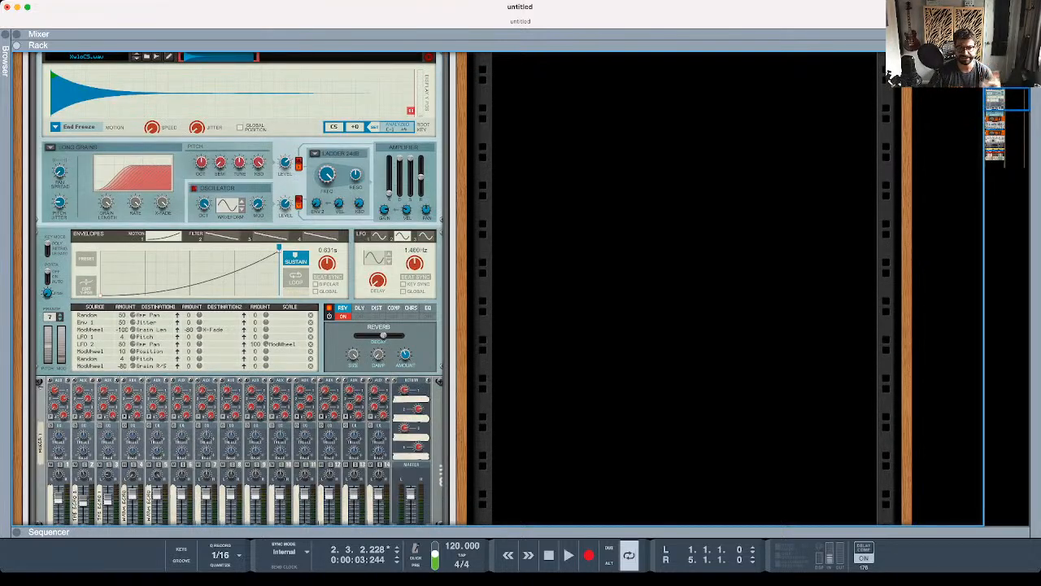
scroll(240, 289, down, 10)
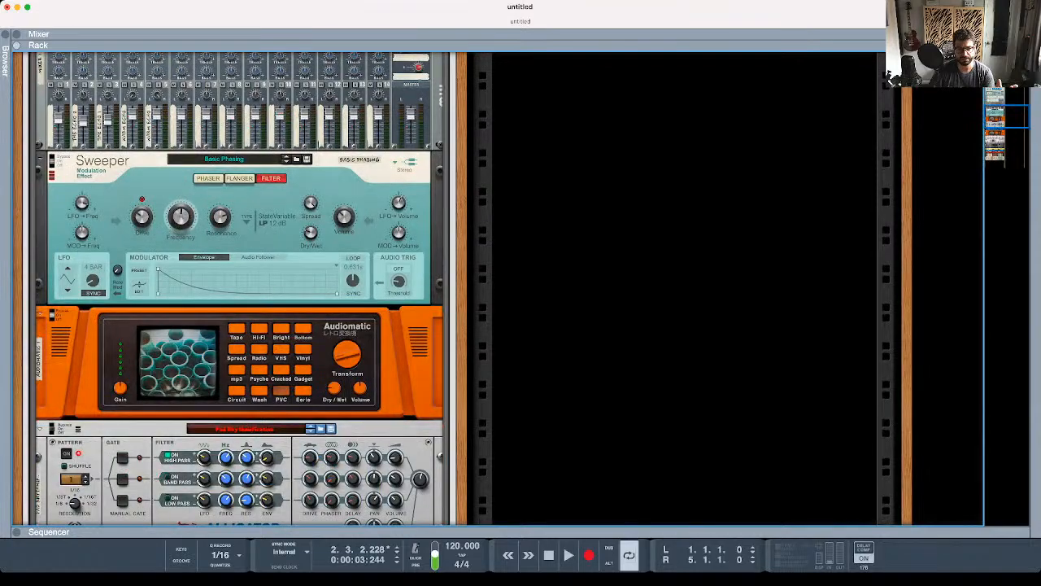
scroll(240, 289, up, 15)
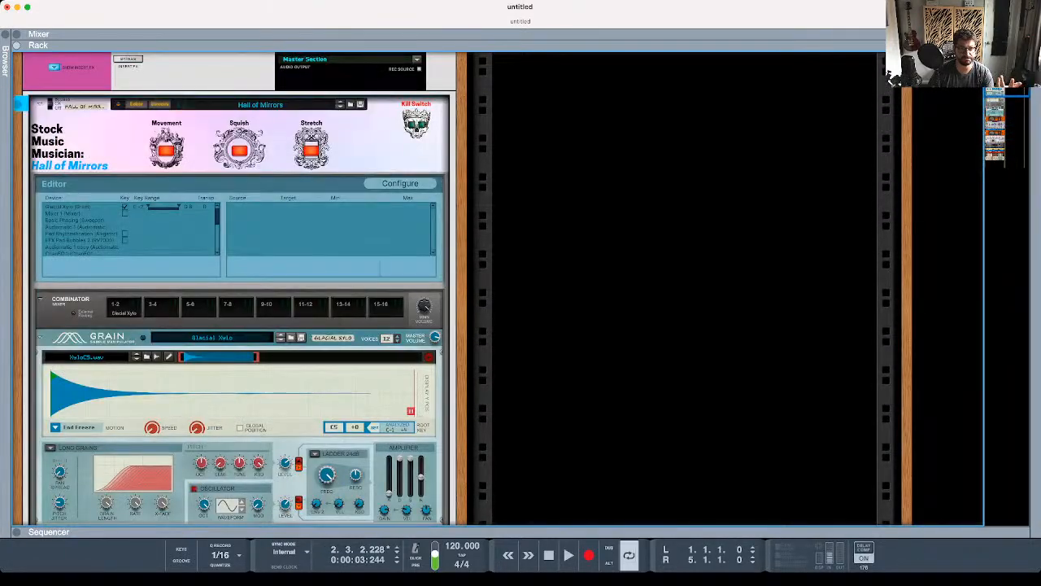
scroll(236, 290, down, 15)
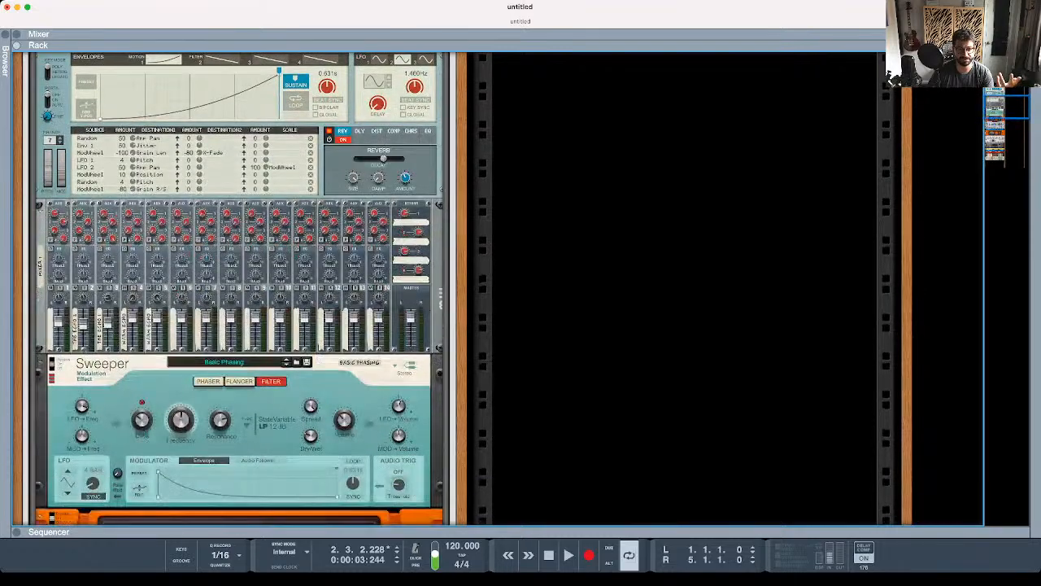
scroll(240, 290, down, 15)
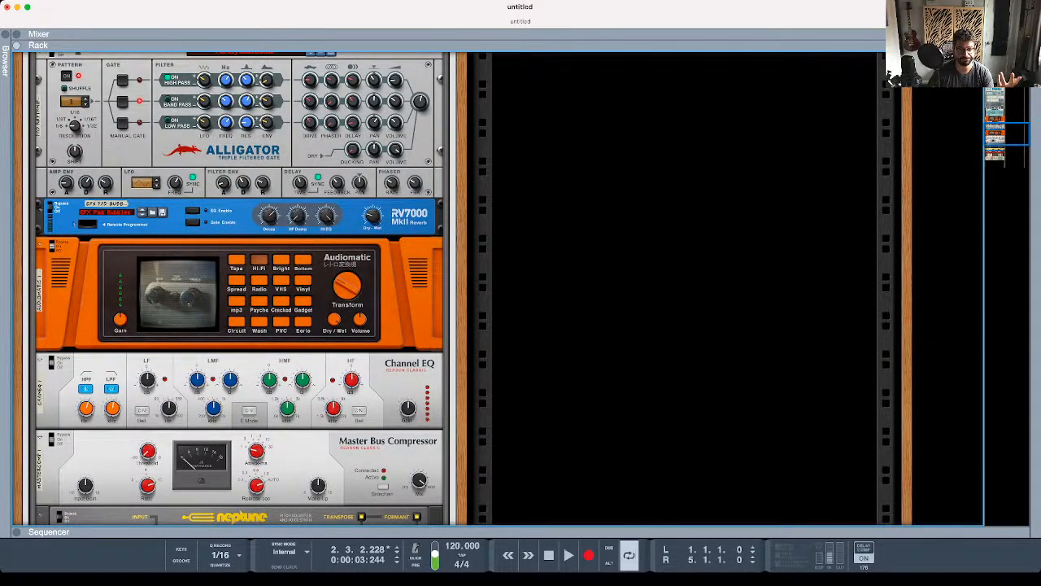
scroll(240, 289, down, 12)
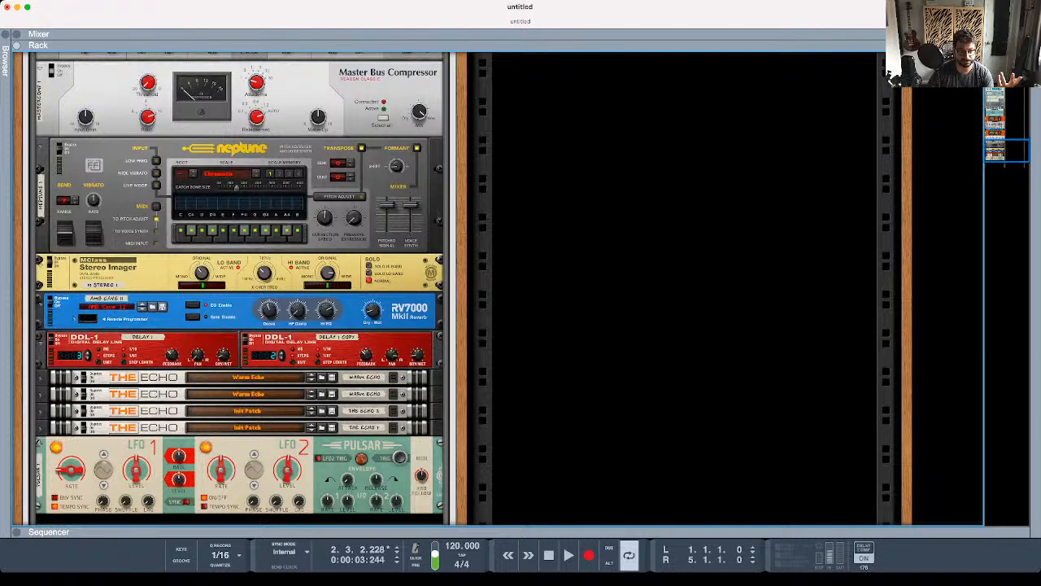
scroll(240, 289, down, 3)
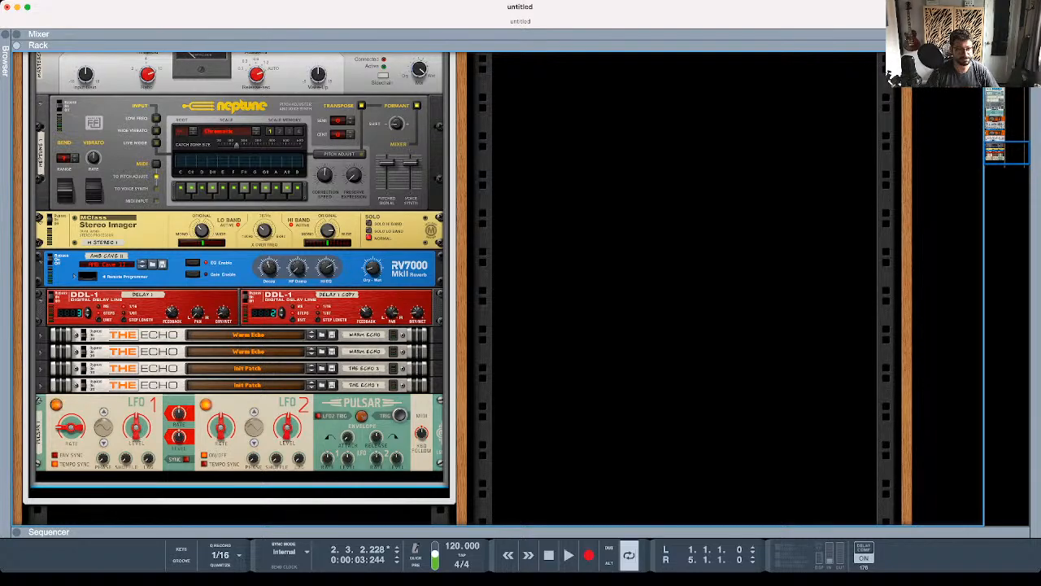
- Hide the Editor and the nested devices of the Hall of Mirrors Combinator so only its custom panel shows
scroll(236, 288, up, 10)
scroll(235, 289, up, 15)
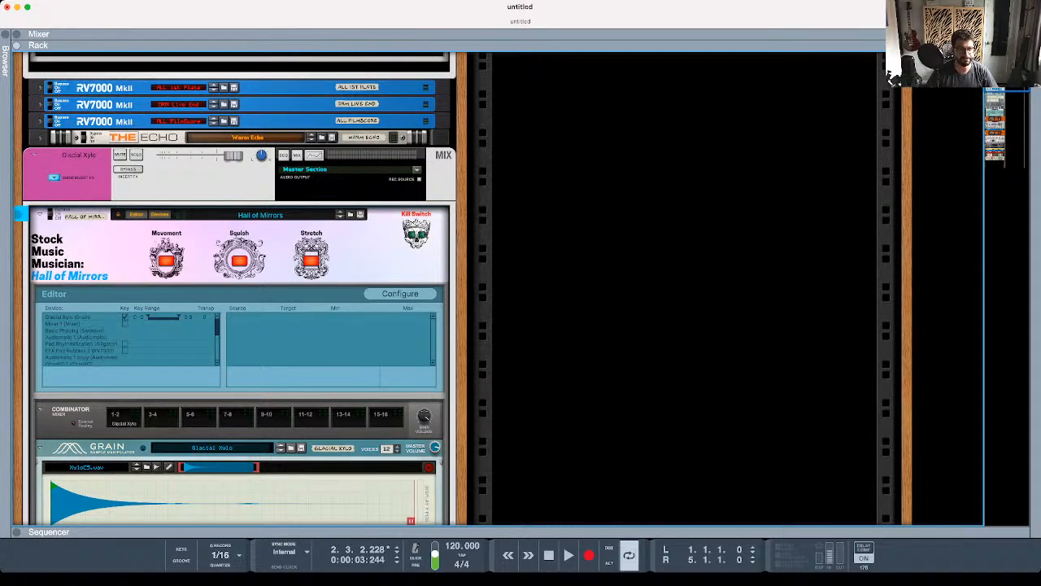
click(137, 215)
click(160, 214)
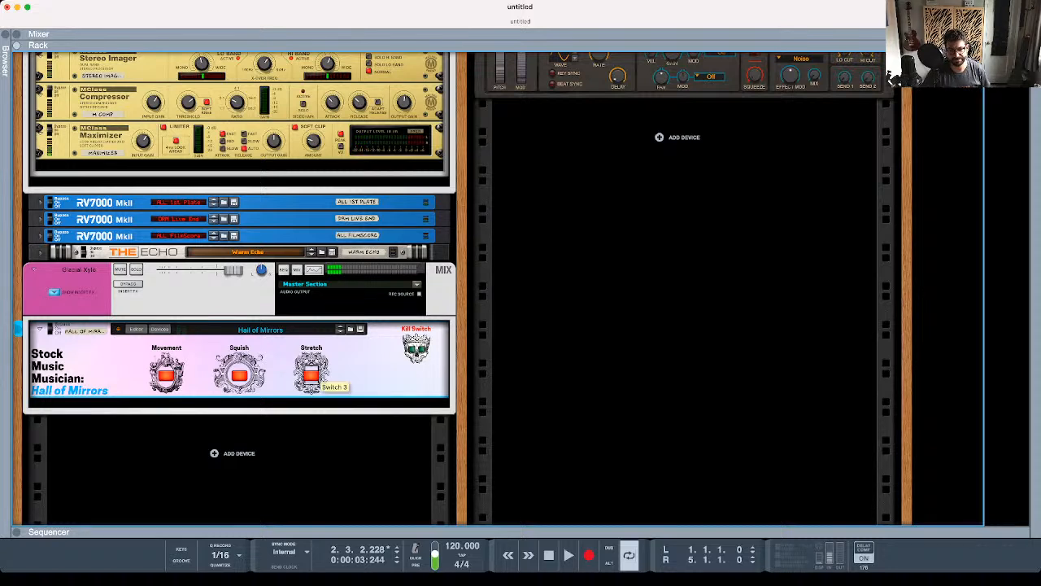
- Turn off the Stretch, Squish and Movement switches on the Hall of Mirrors panel and try its Kill Switch
click(311, 375)
click(239, 375)
click(166, 375)
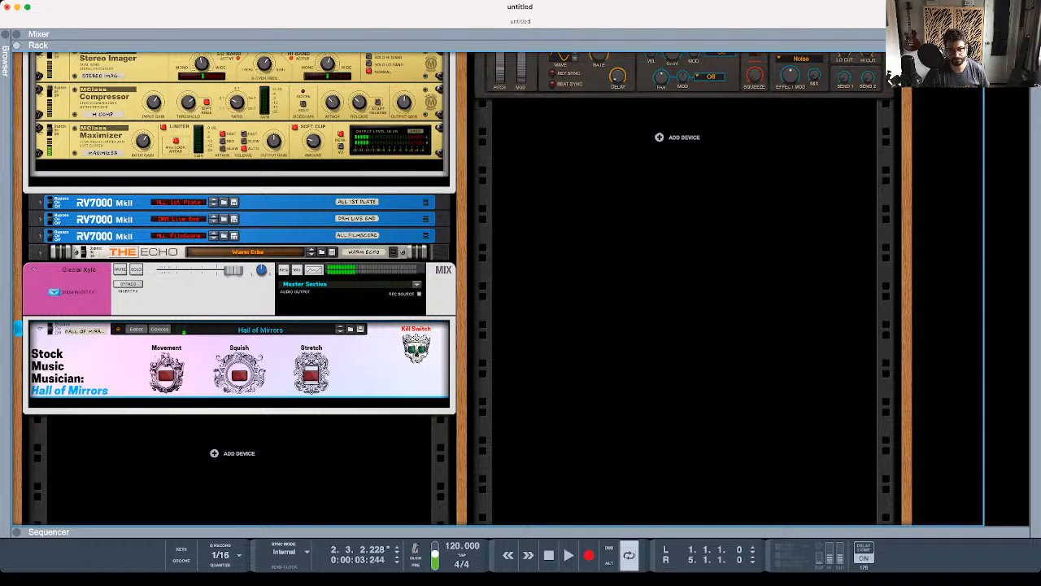
click(418, 348)
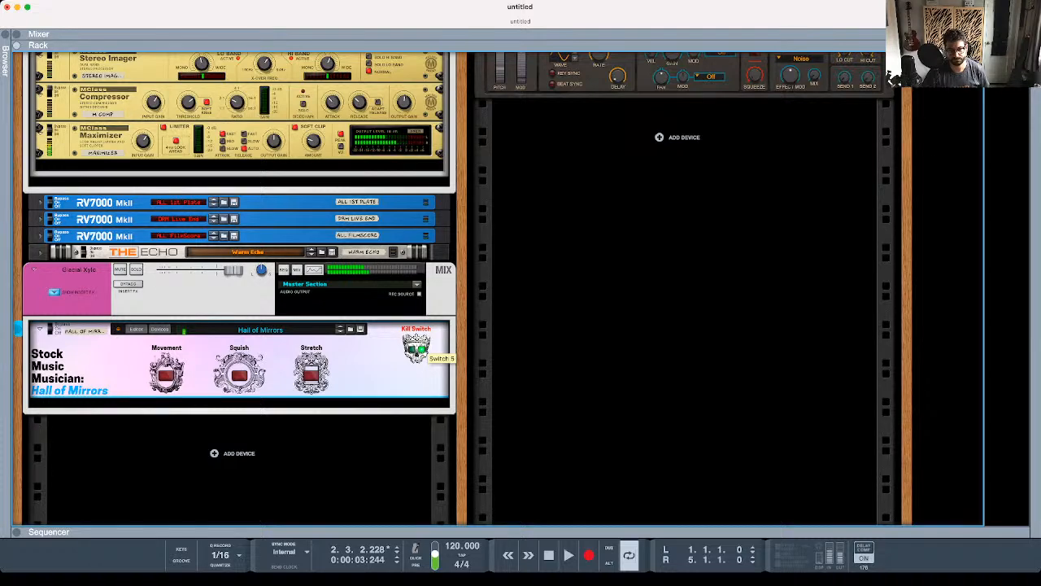
- Check the collapsed Hall of Mirrors Combinator's rear cabling and look over the Master Section and the Mimic sampler on the front
key(Tab)
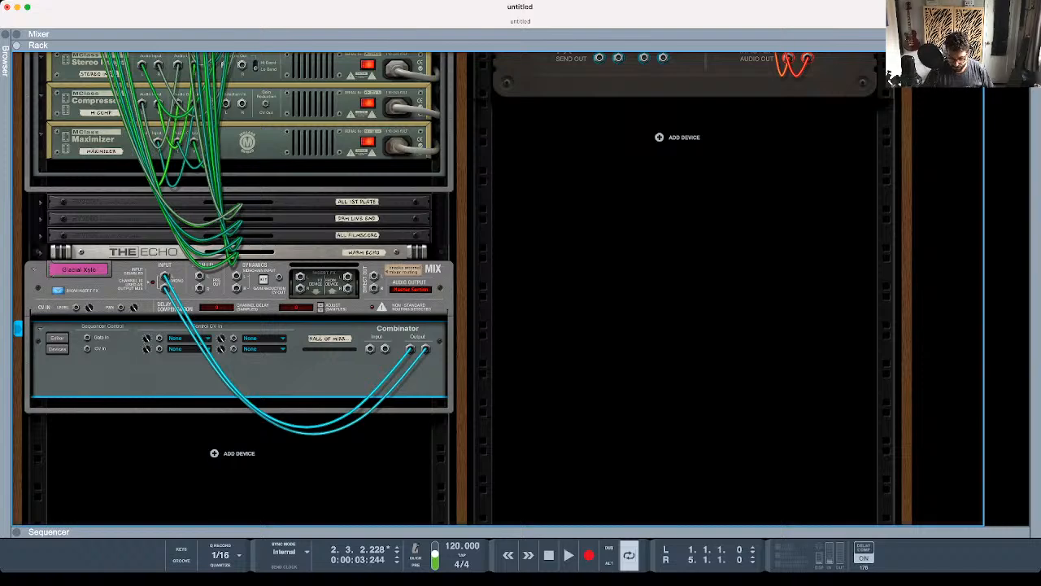
key(Tab)
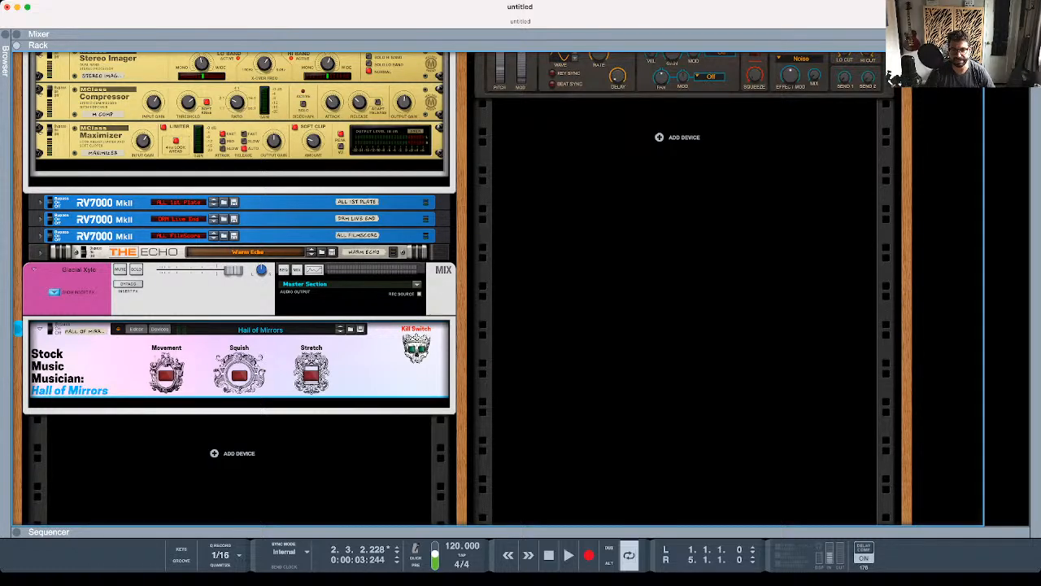
scroll(892, 79, up, 6)
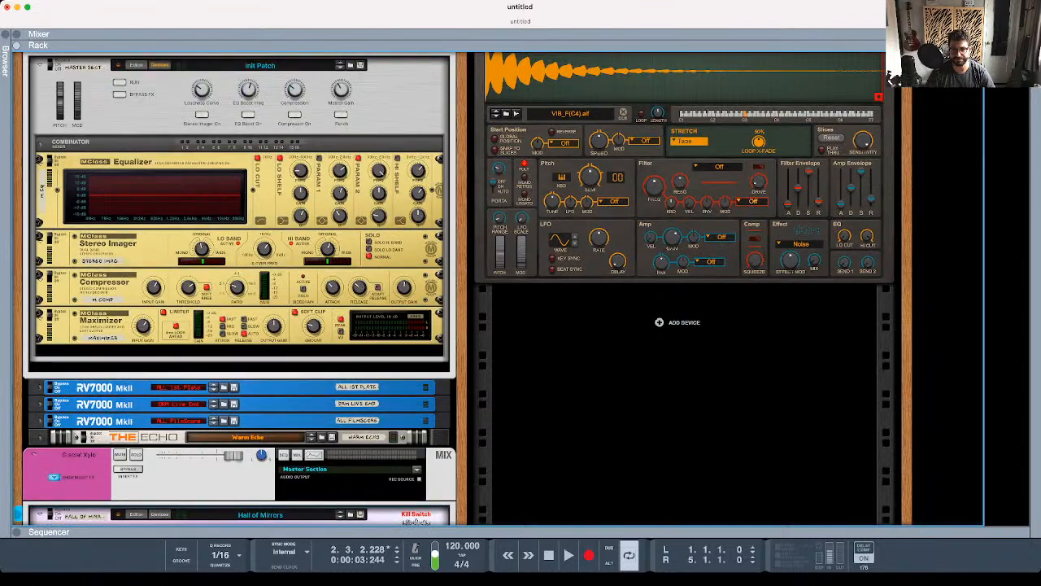
scroll(892, 79, down, 1)
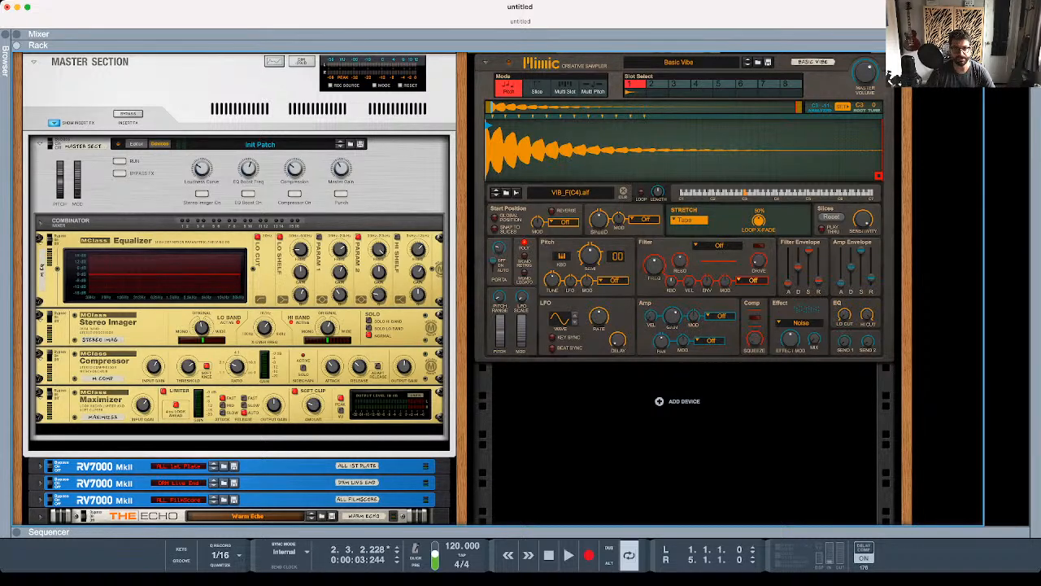
scroll(456, 289, down, 5)
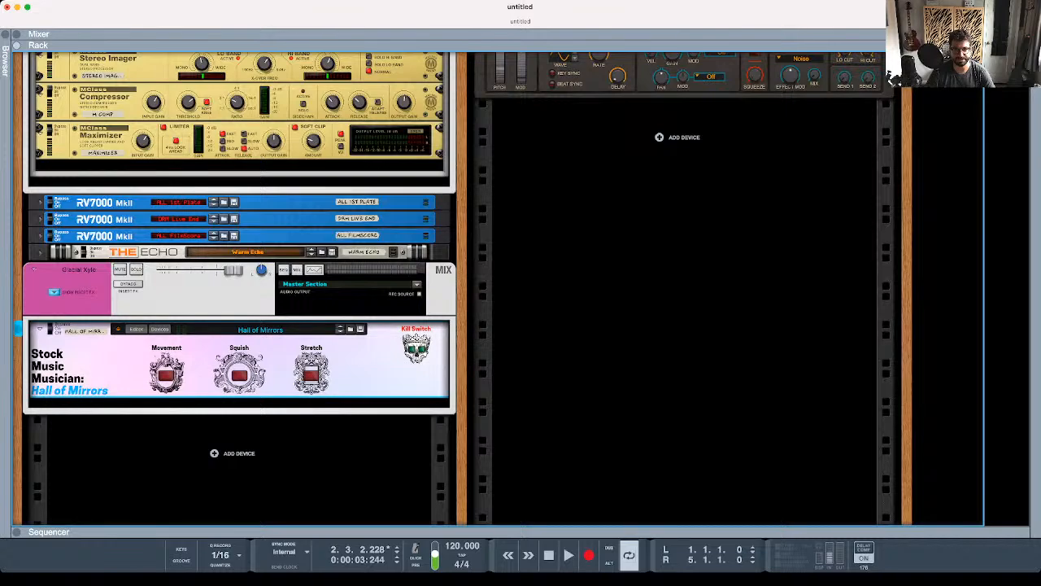
scroll(456, 289, up, 5)
scroll(456, 289, down, 3)
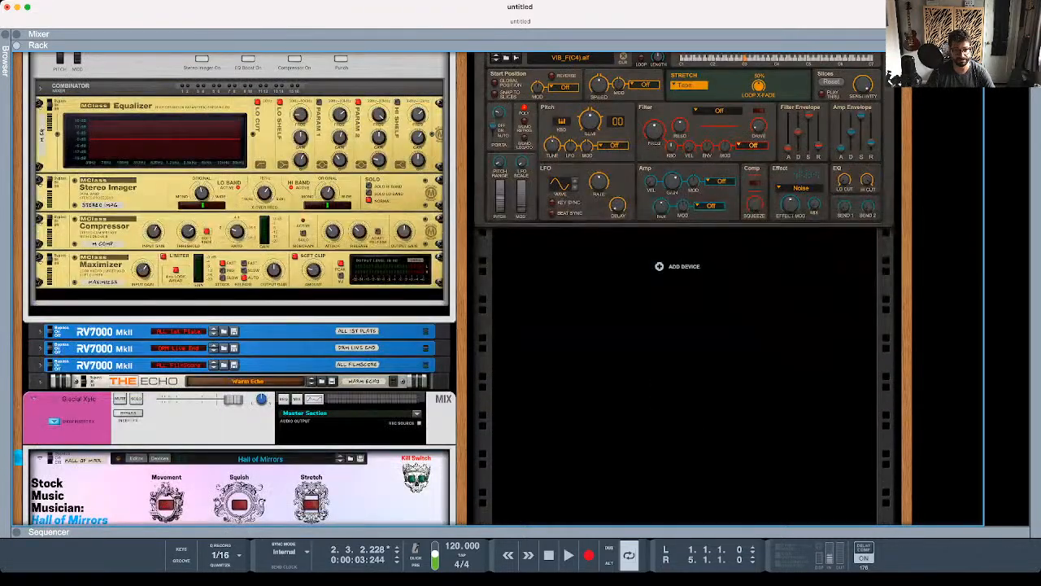
scroll(455, 289, down, 3)
scroll(455, 289, up, 4)
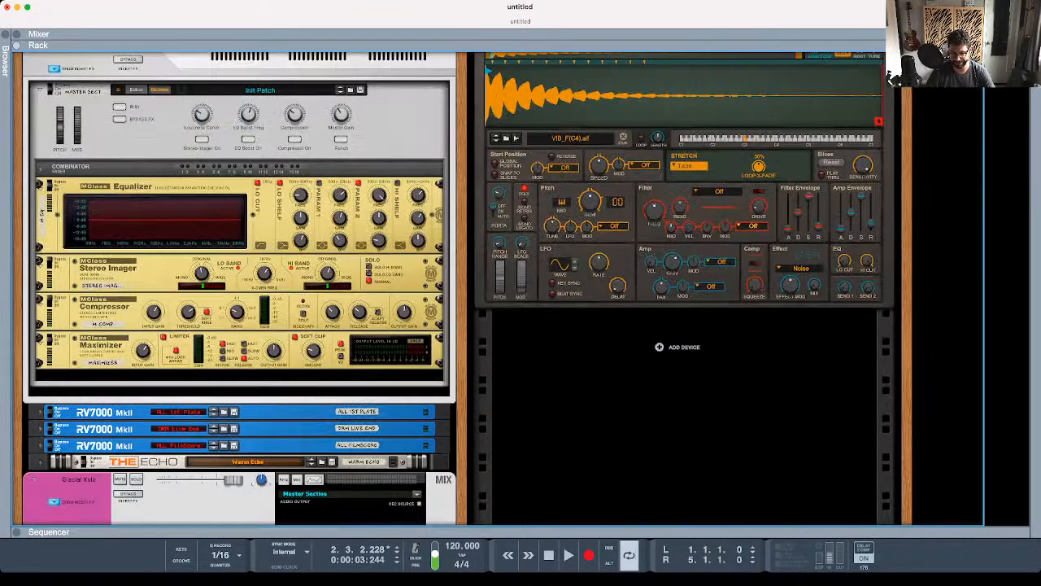
scroll(456, 289, up, 2)
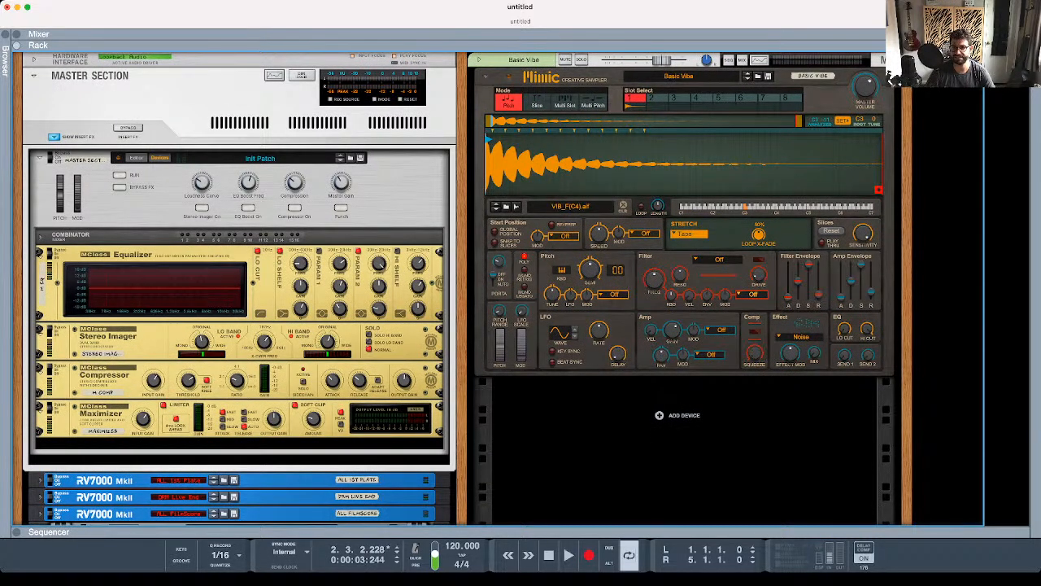
- Apply the analysed pitch of C3 -11 as the root and tune of the Basic Vibe sample in the Mimic sampler
click(842, 121)
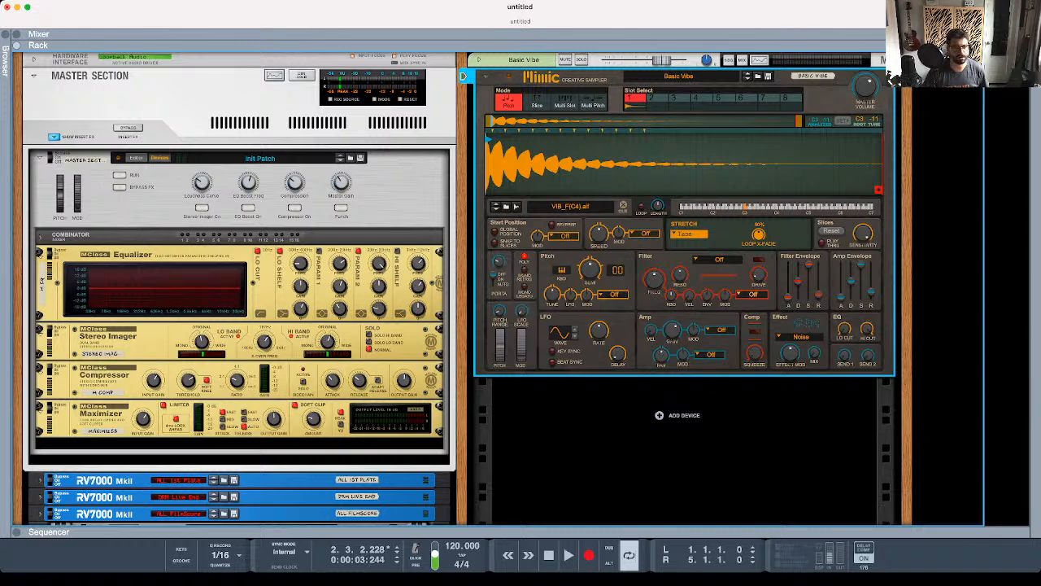
mouse_move(657, 207)
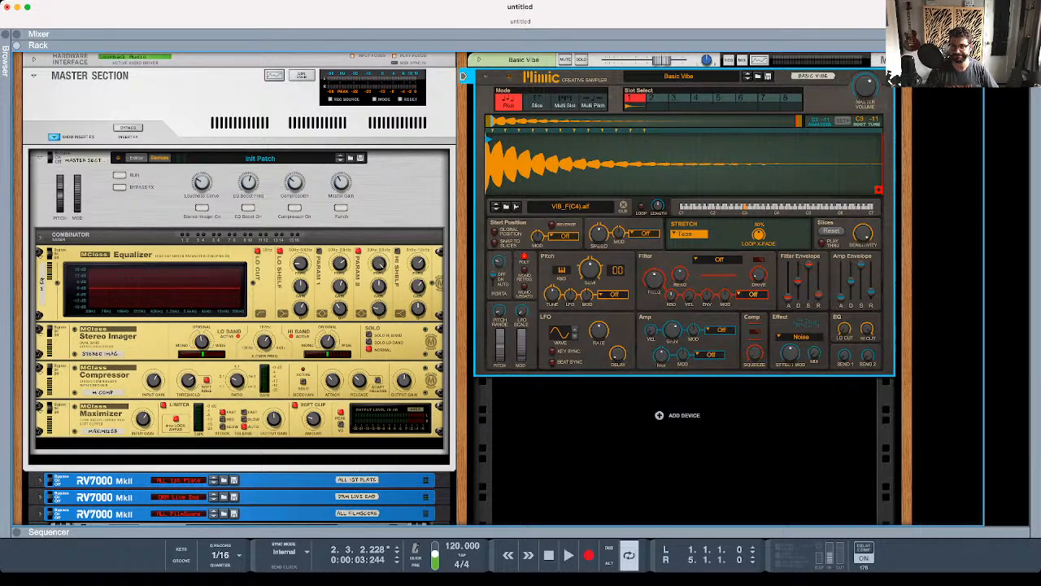
- Show the nested devices of the Hall of Mirrors Combinator and select its Grain instrument, keeping it unfolded
scroll(462, 75, down, 5)
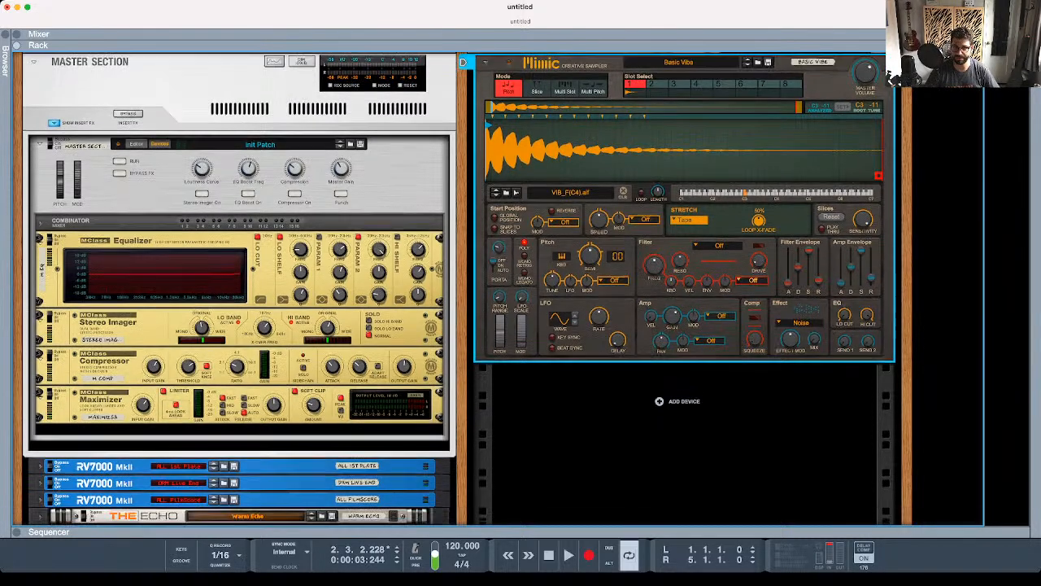
scroll(460, 289, down, 2)
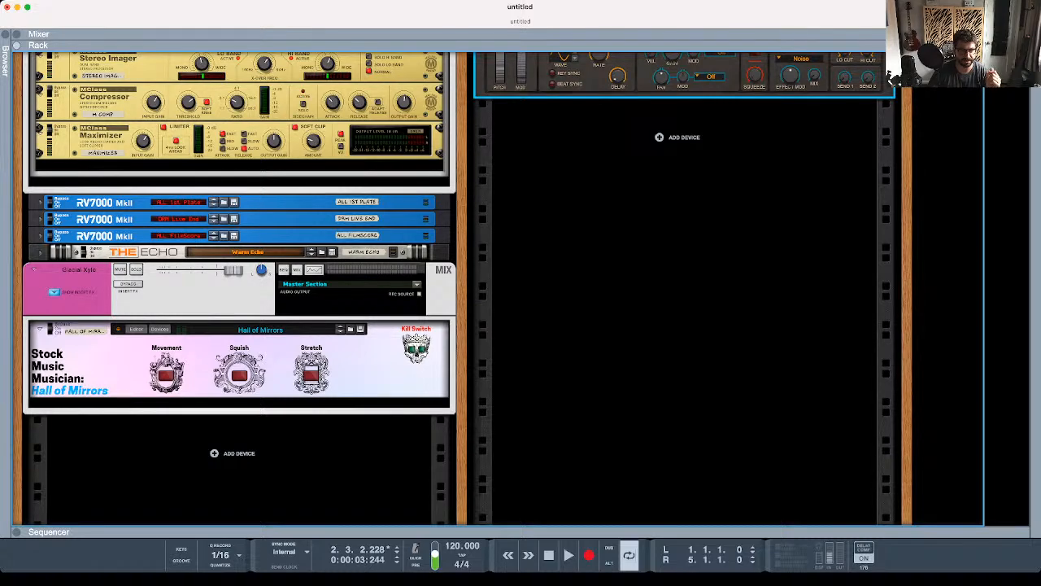
click(160, 329)
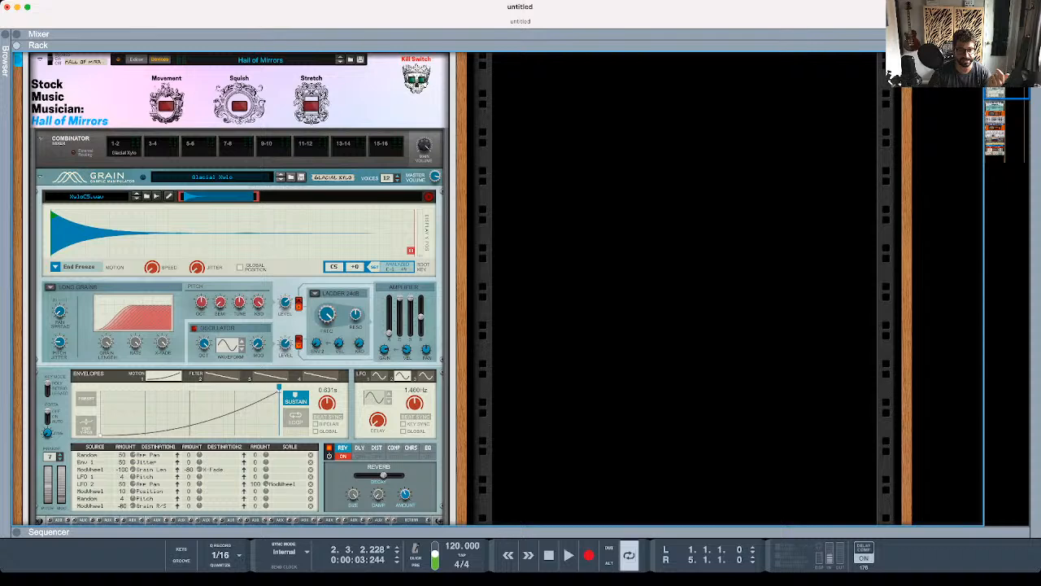
click(39, 177)
click(40, 177)
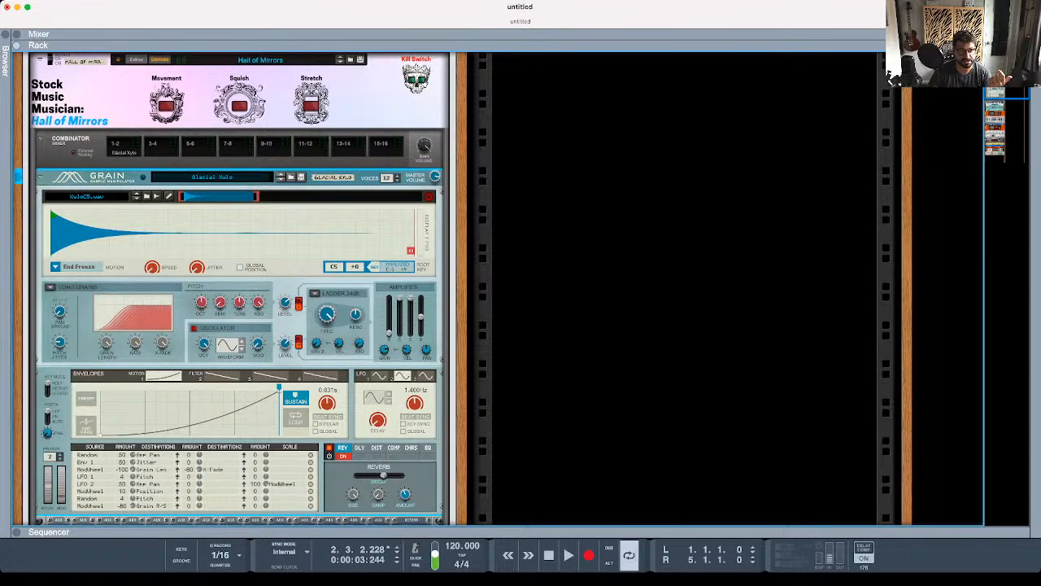
- Try a neighbouring xylophone sample in the Grain instrument and load the Exquisite Resonator patch into it
click(137, 196)
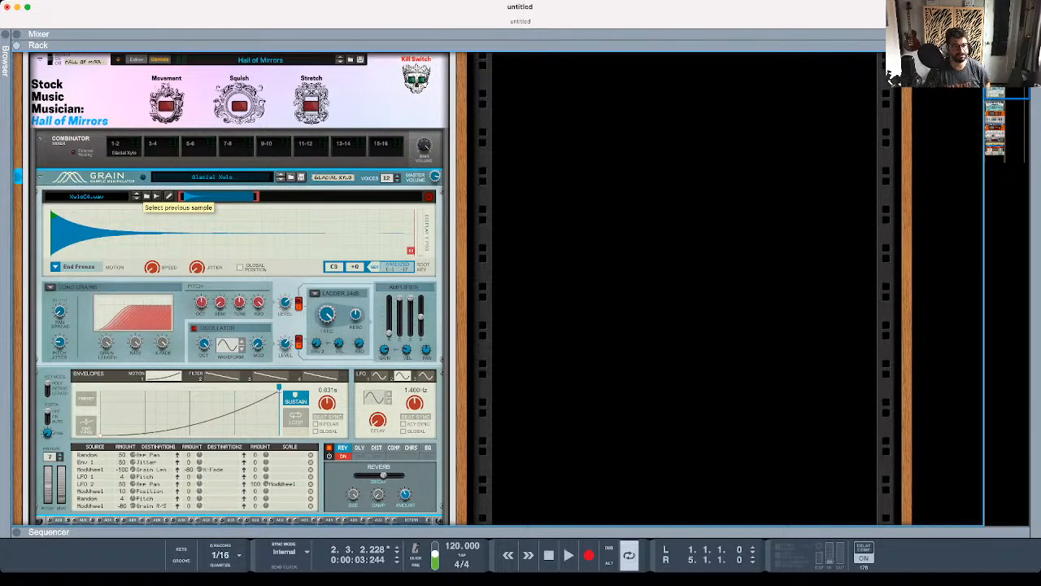
click(147, 196)
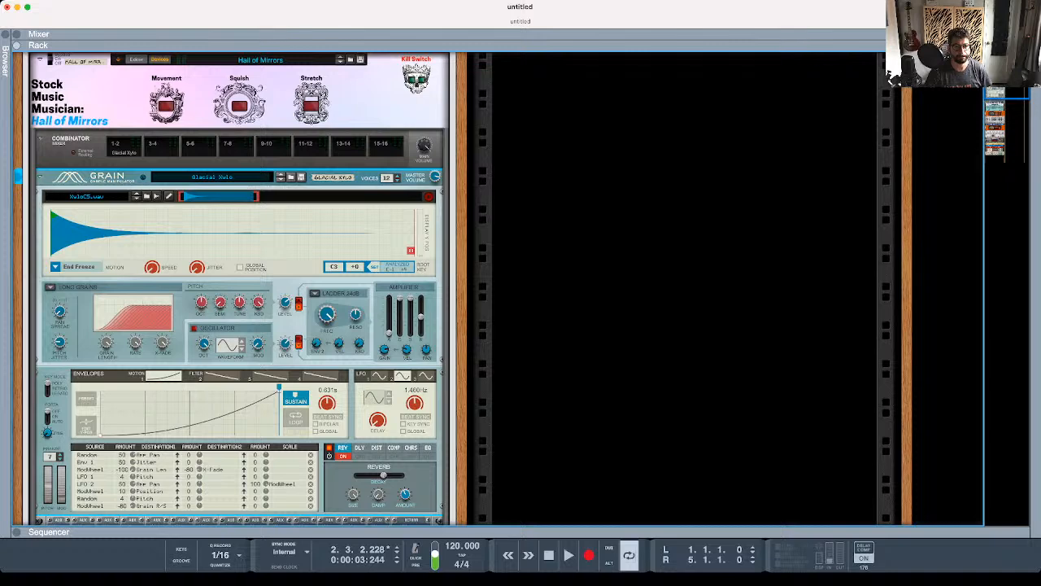
click(280, 179)
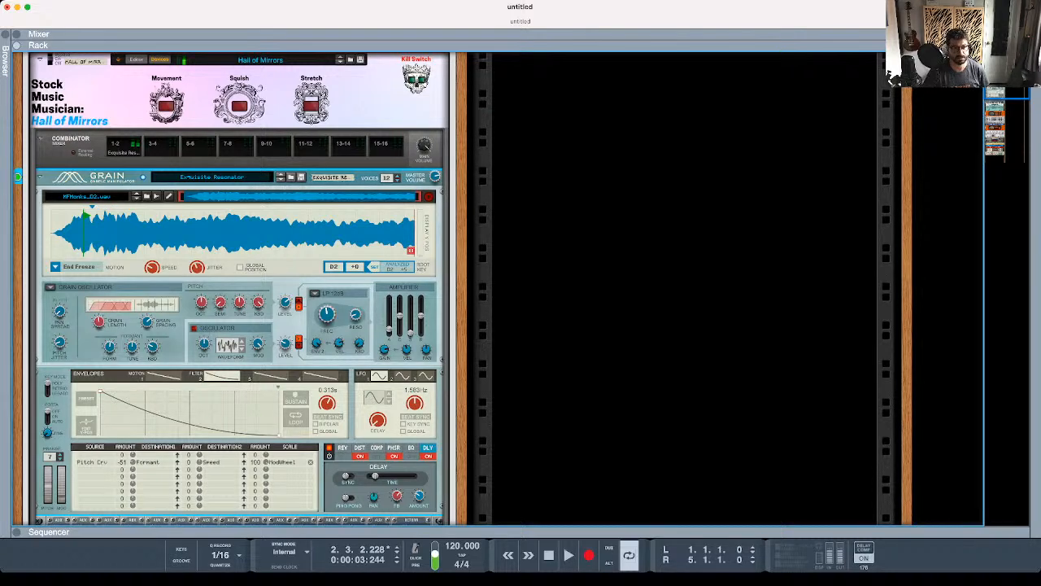
- Rewire the Grain instrument's left and right audio outputs from the Combinator mixer to channel 1 of the nested reMIX mixer
scroll(239, 289, down, 5)
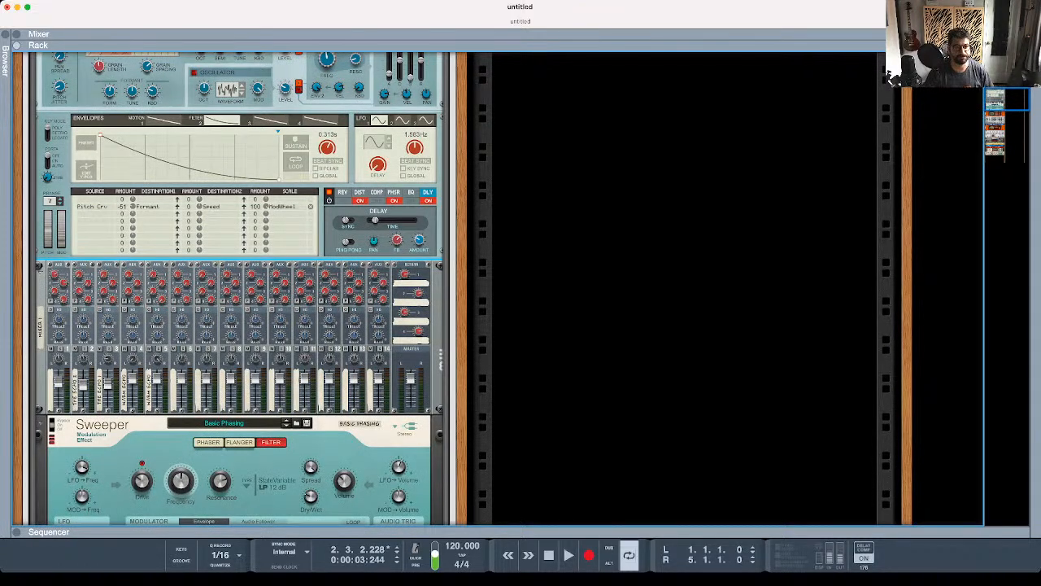
key(Tab)
scroll(239, 289, up, 4)
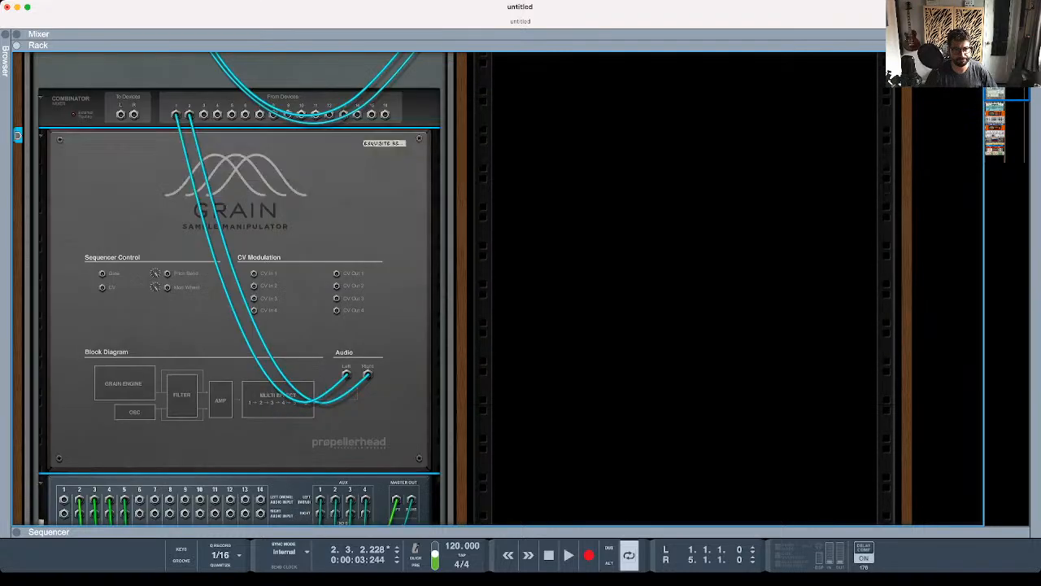
scroll(239, 289, up, 1)
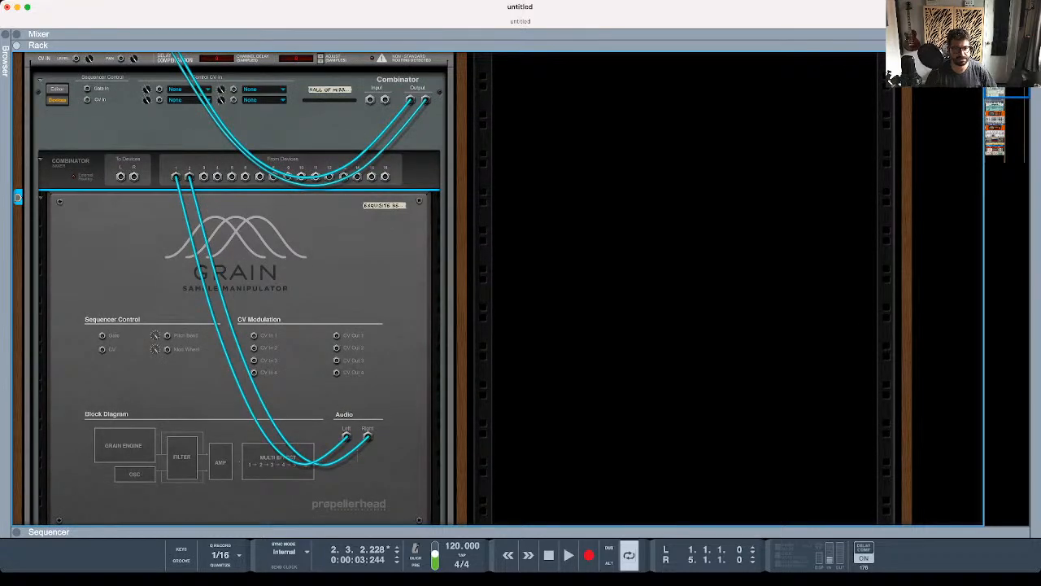
scroll(239, 289, down, 3)
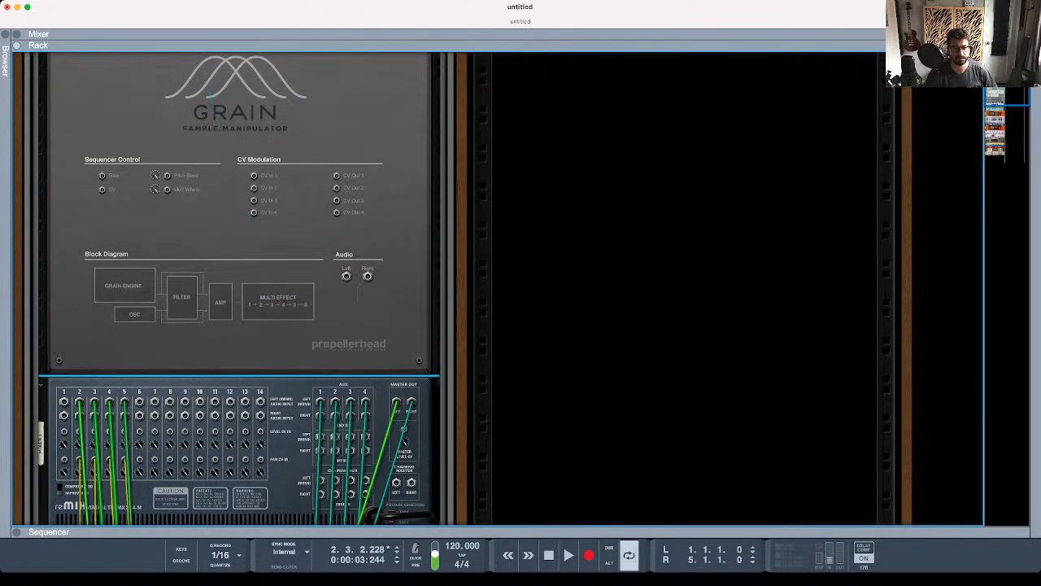
drag(347, 276, 63, 402)
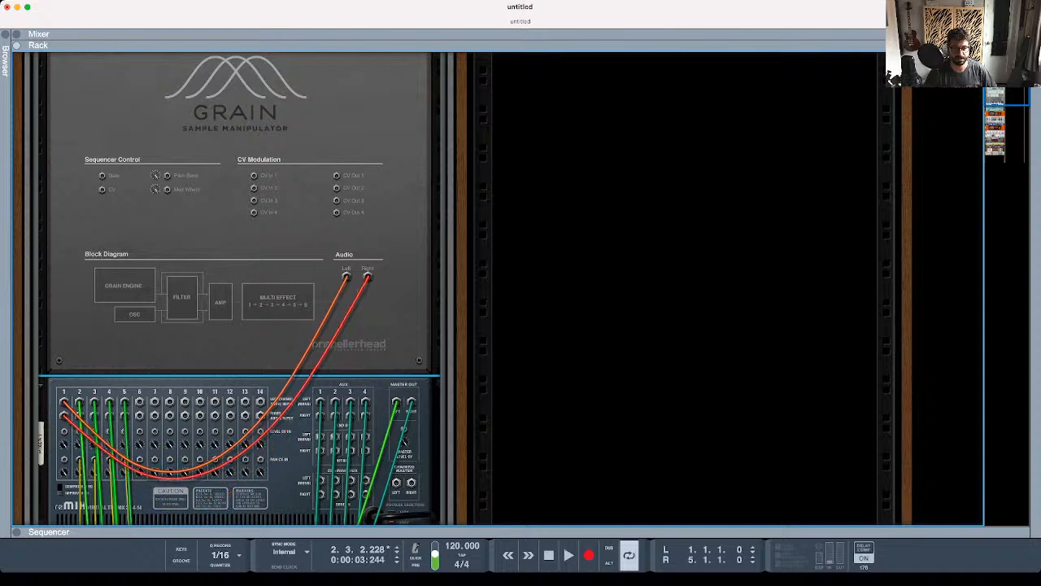
- Connect the output of the nested DDL-1 labelled Delay 1 Copy to the mix channel's From Device insert jacks
scroll(244, 289, up, 5)
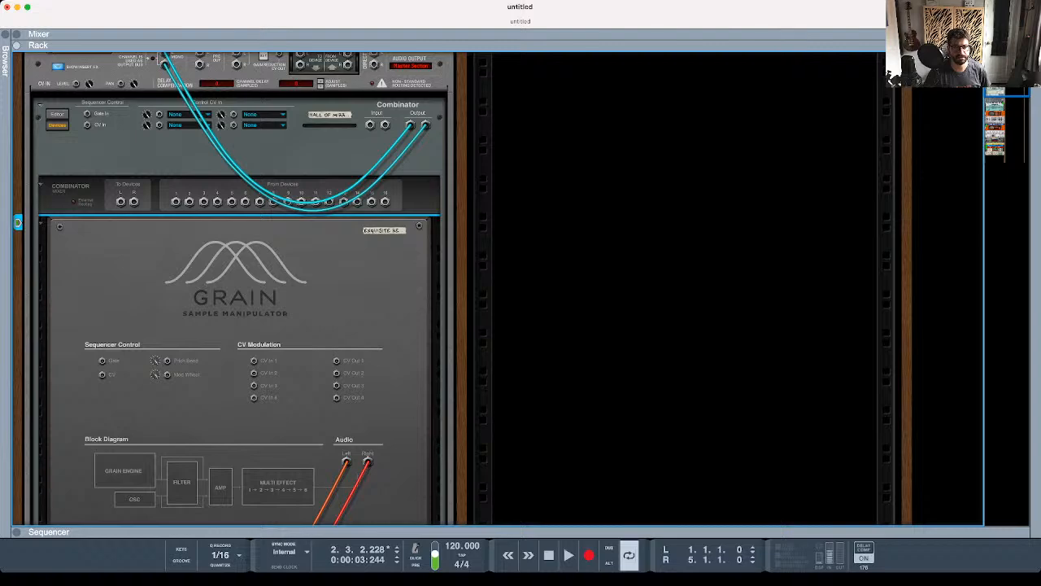
scroll(236, 285, up, 2)
scroll(236, 284, down, 15)
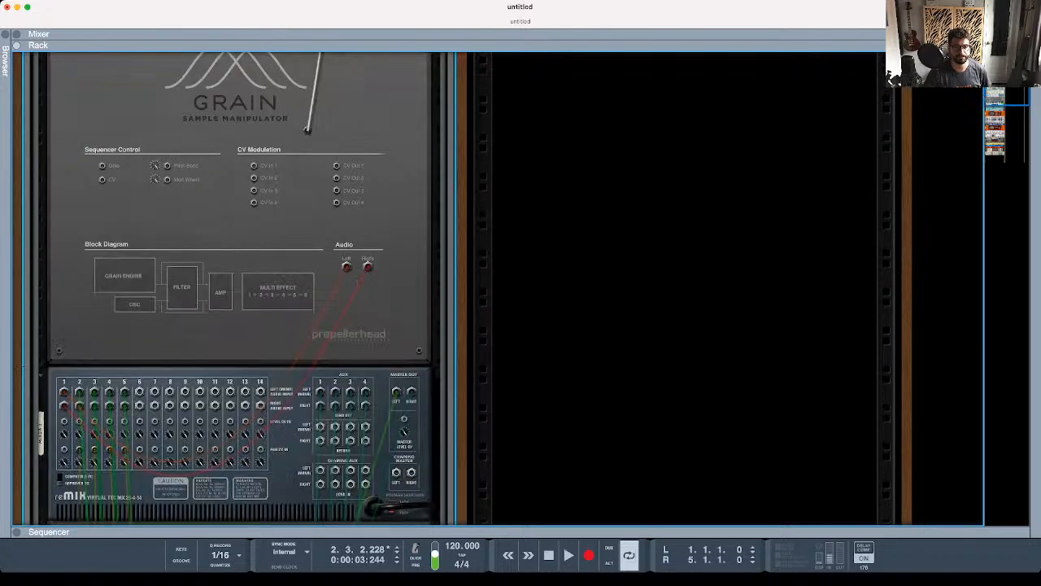
scroll(236, 284, down, 6)
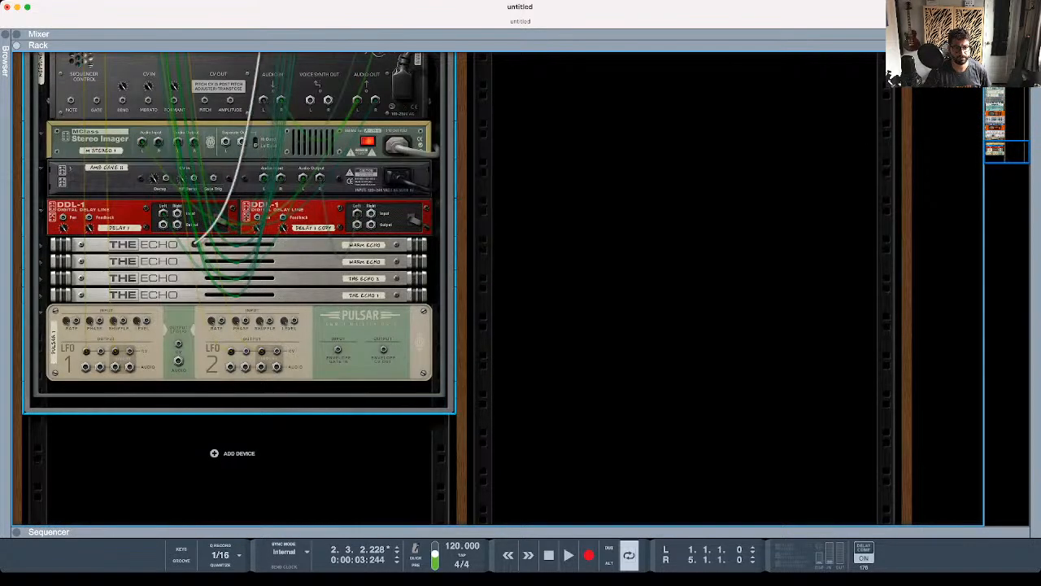
drag(165, 229, 357, 225)
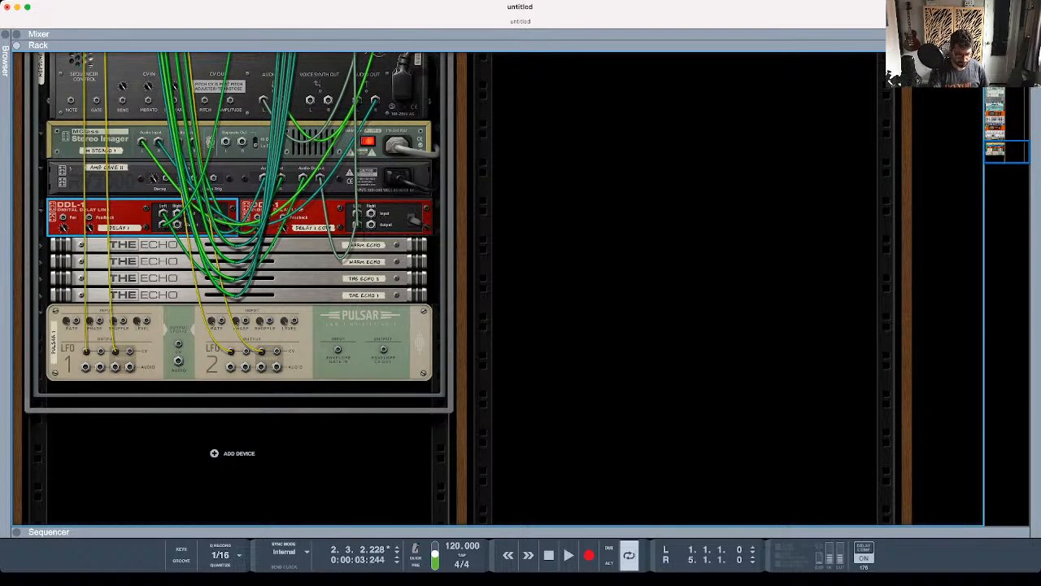
- Look over the nested devices from the front of the rack and switch on Movement on the Hall of Mirrors panel
key(Tab)
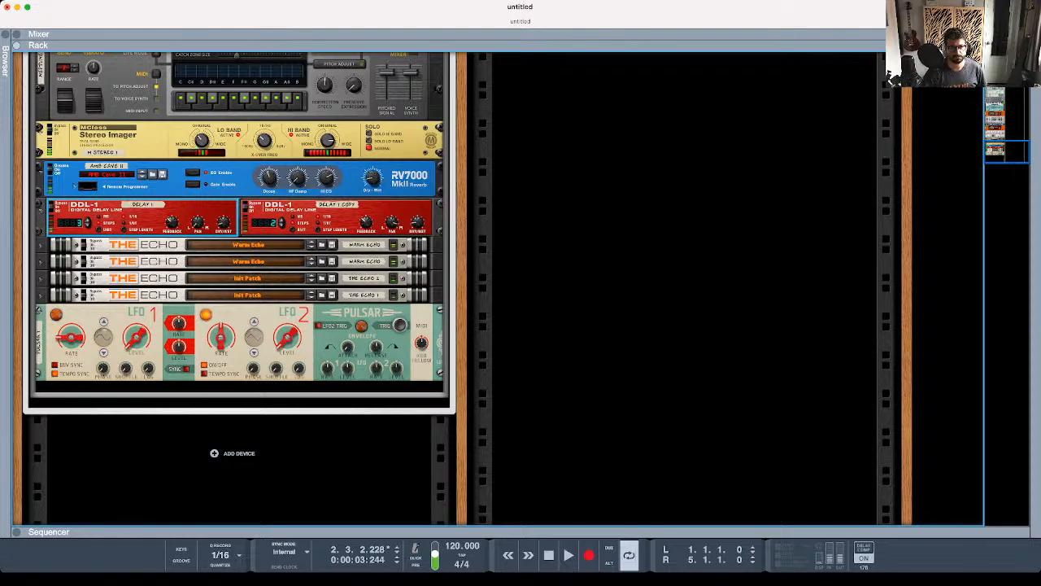
scroll(235, 284, up, 5)
scroll(241, 290, up, 10)
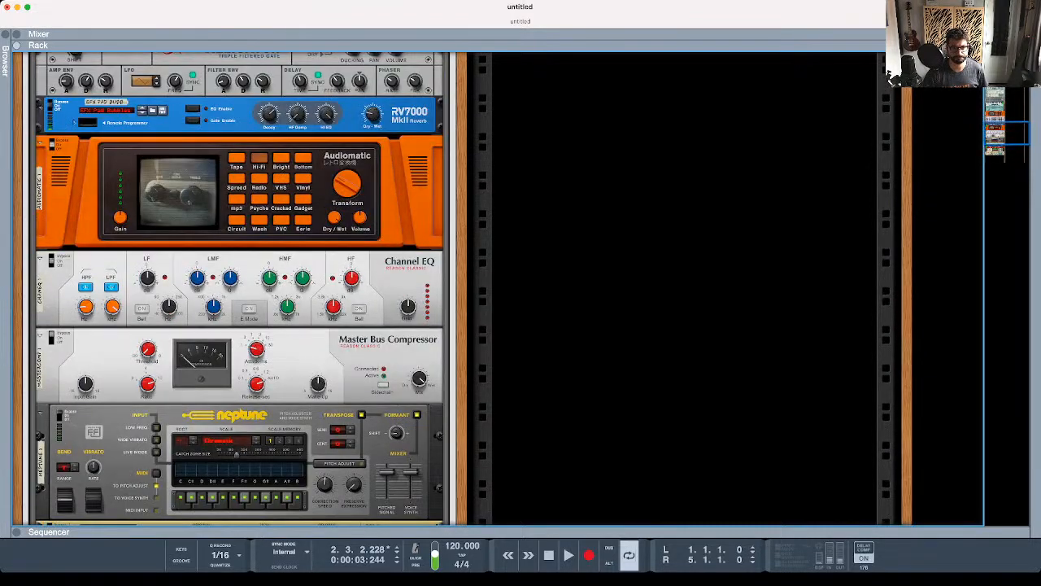
scroll(239, 290, up, 5)
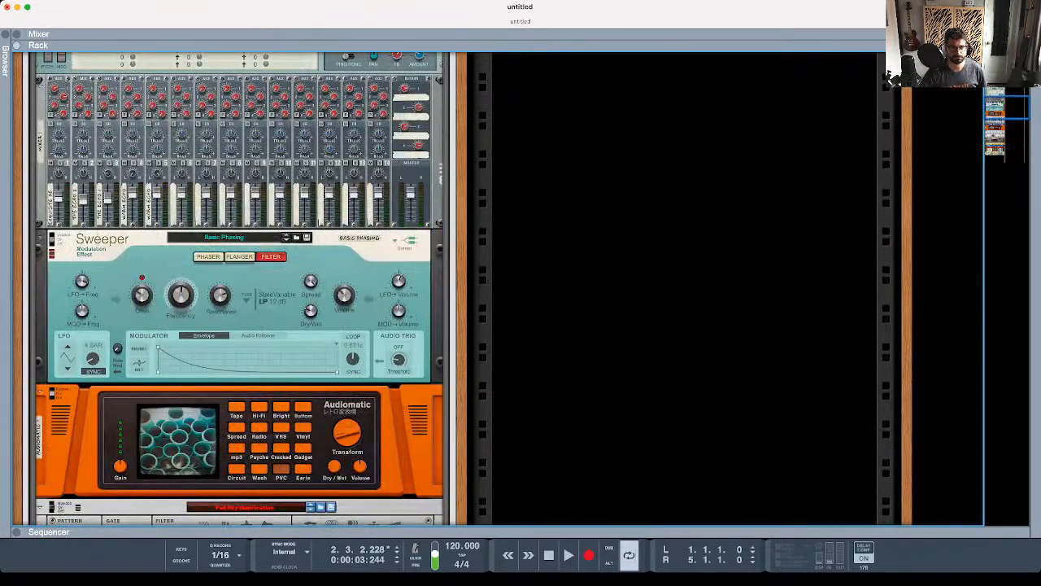
scroll(239, 290, up, 10)
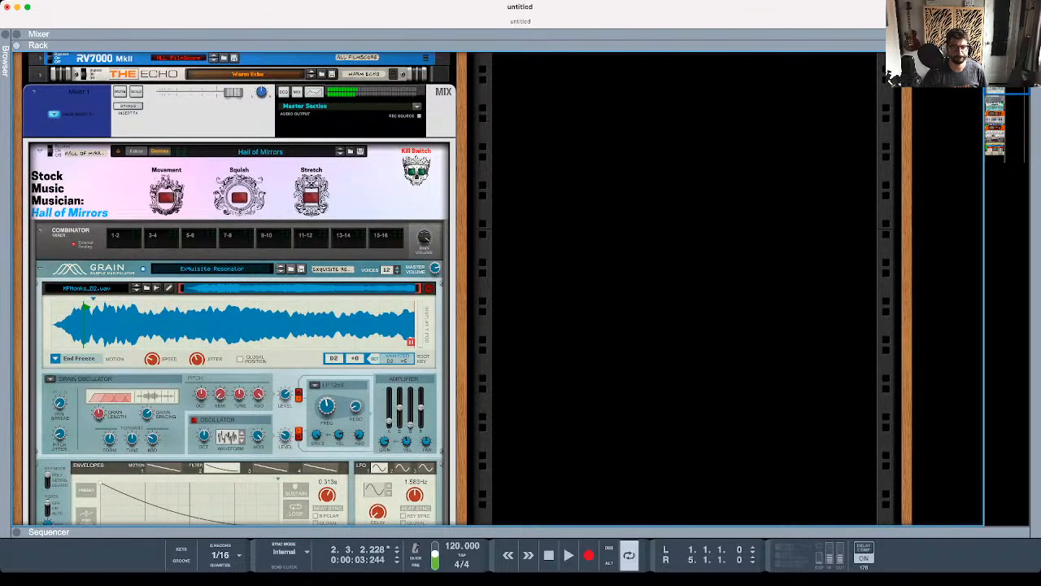
scroll(239, 289, down, 6)
scroll(240, 289, up, 2)
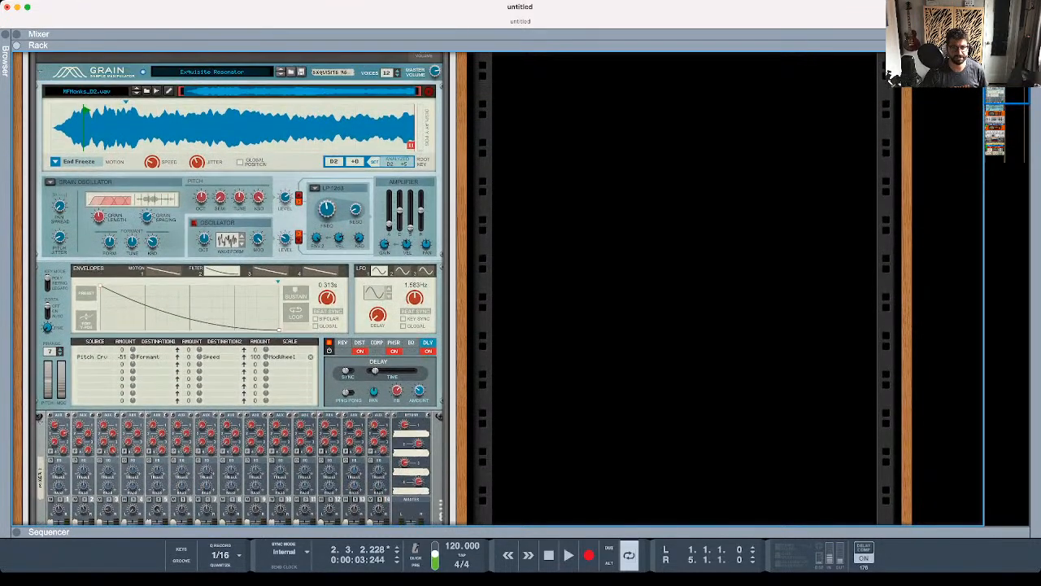
scroll(239, 290, up, 2)
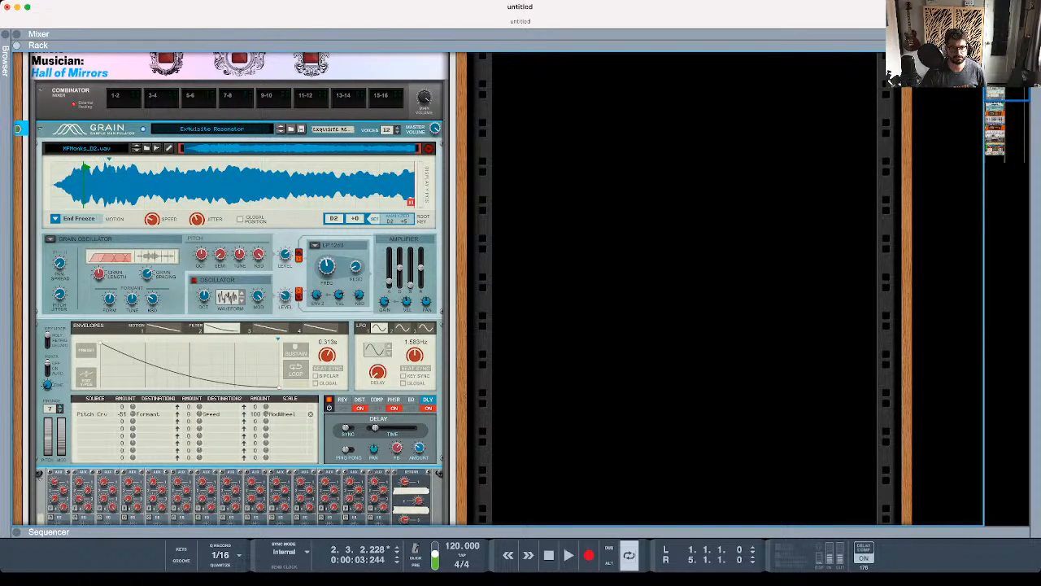
scroll(171, 200, up, 4)
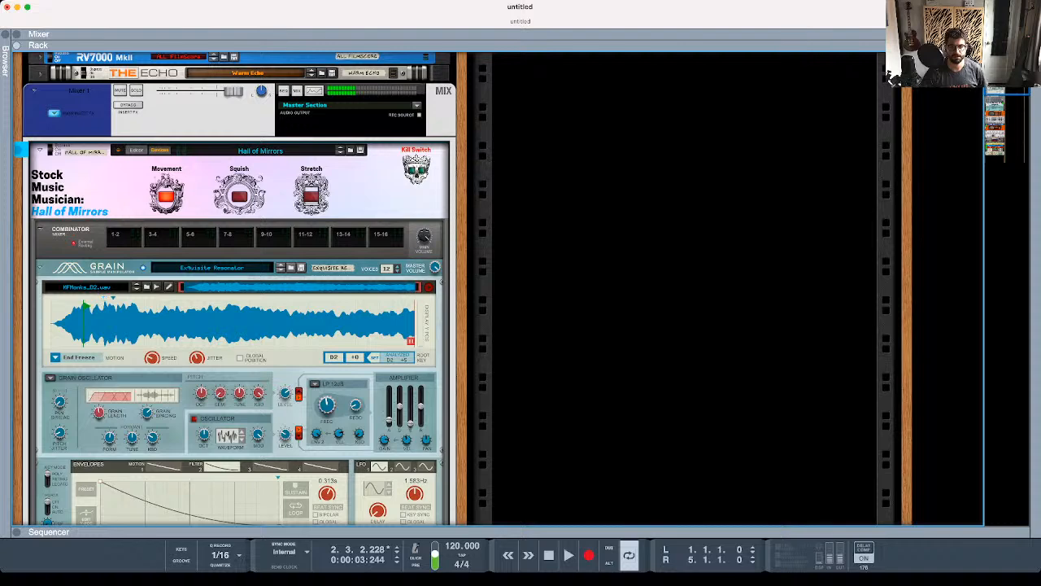
- Raise the master fader of the nested reMIX mixer slightly
scroll(173, 200, down, 10)
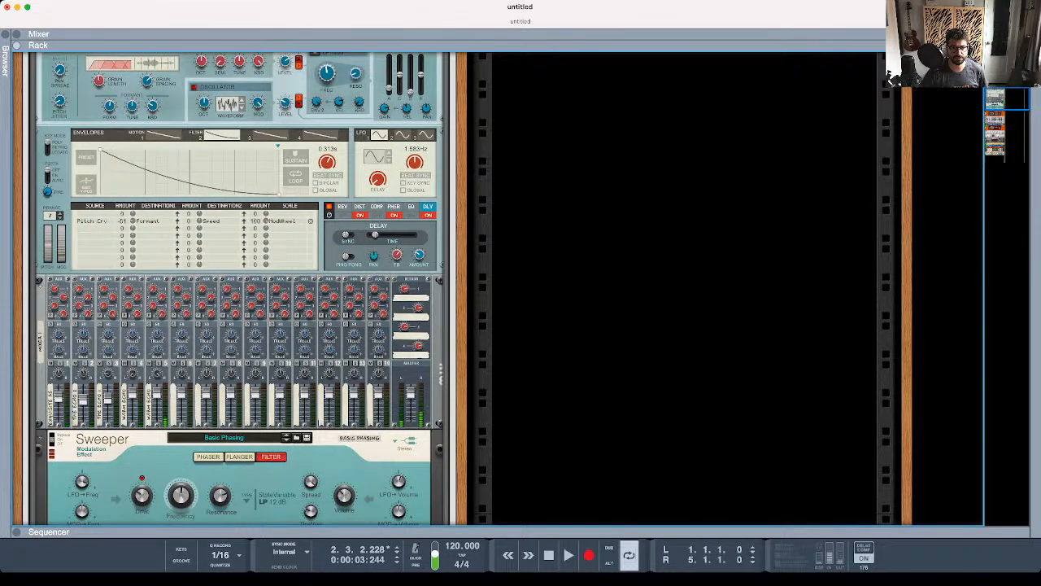
drag(410, 393, 411, 385)
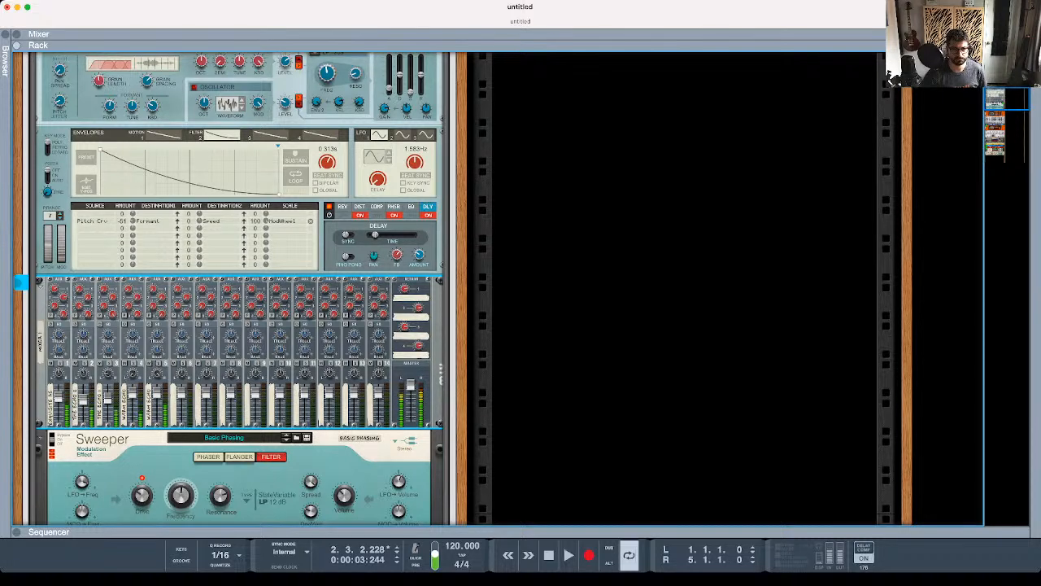
- Load the Dumbell patch into the Grain instrument and switch on Squish on the Hall of Mirrors panel
scroll(240, 290, up, 10)
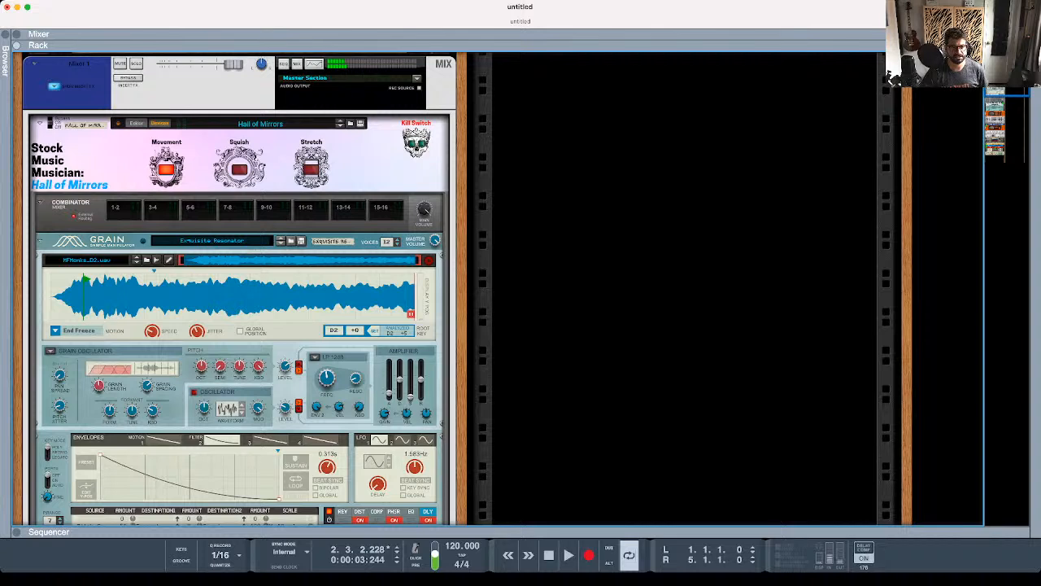
click(280, 240)
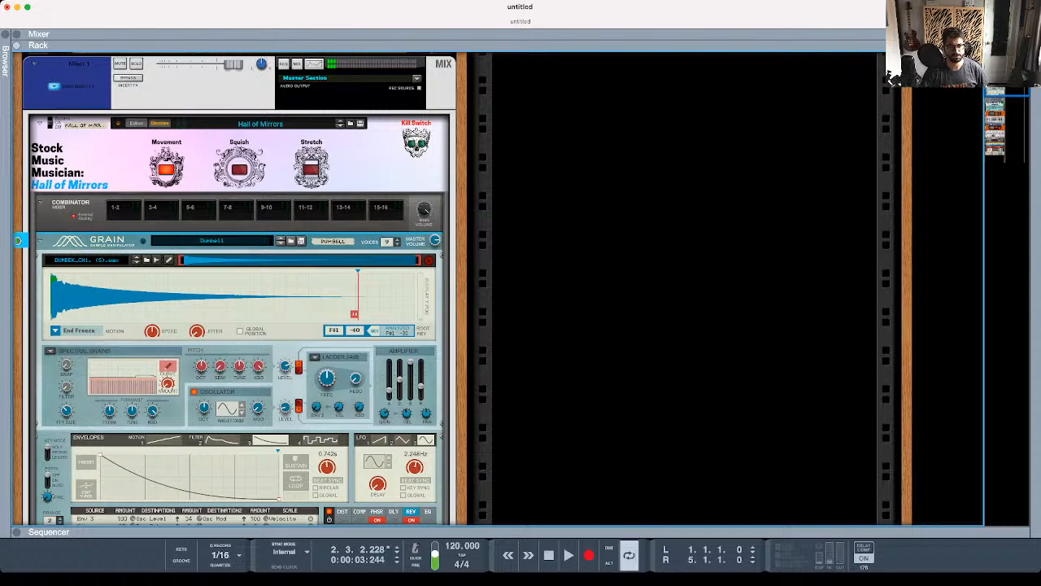
click(240, 171)
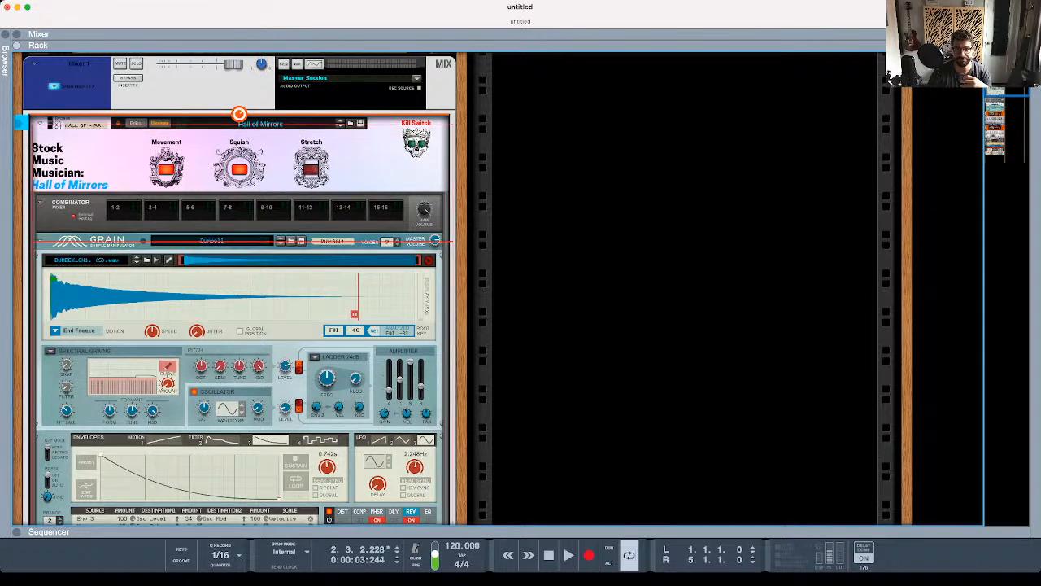
- Move the old mix channel into the second rack column and place the Hall of Mirrors Combinator beneath The Echo in the first column
drag(76, 80, 541, 76)
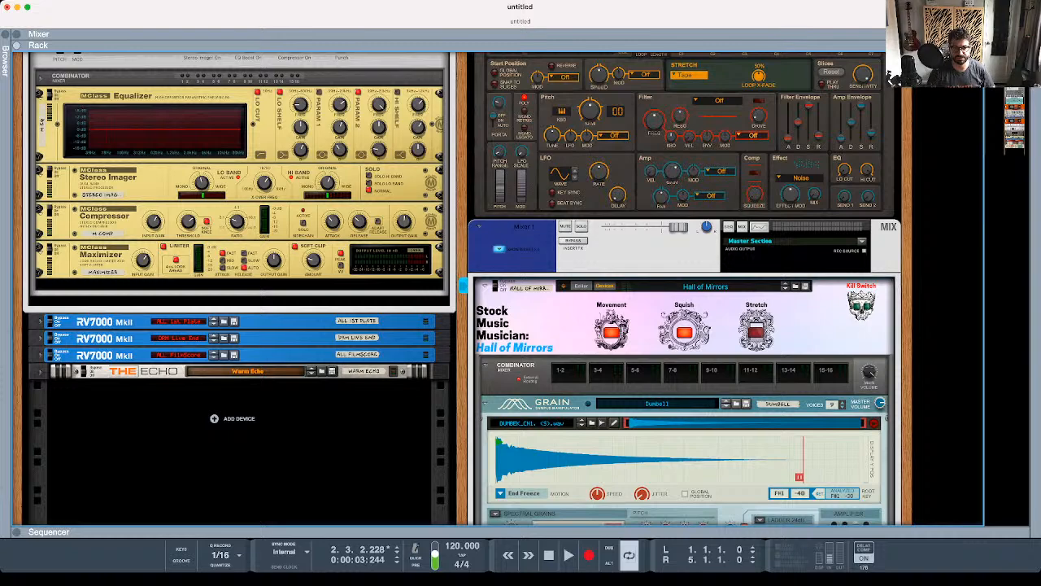
mouse_move(529, 311)
mouse_down()
mouse_move(443, 409)
mouse_move(293, 425)
mouse_up()
scroll(293, 426, up, 5)
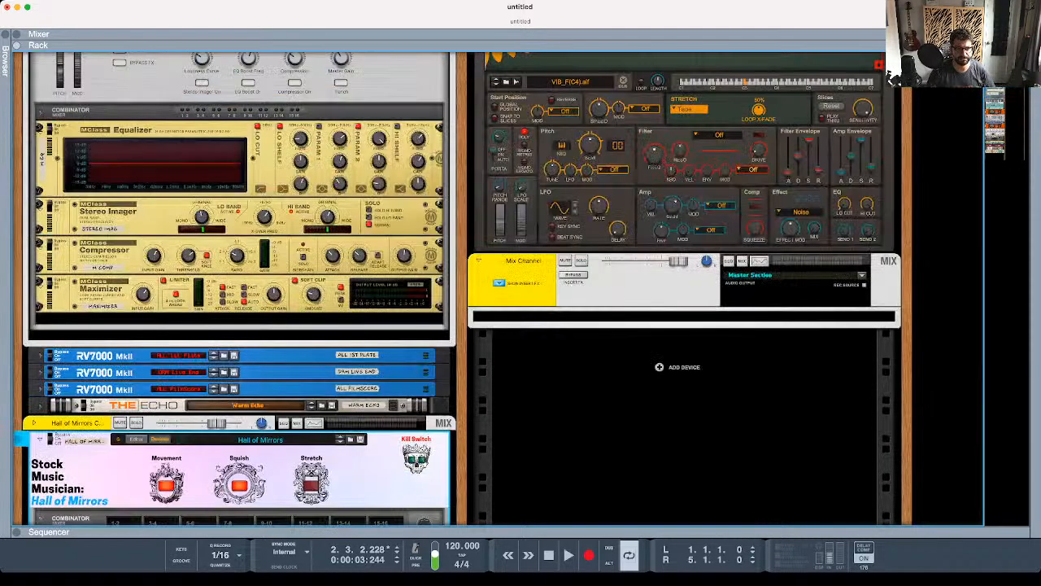
scroll(293, 425, down, 4)
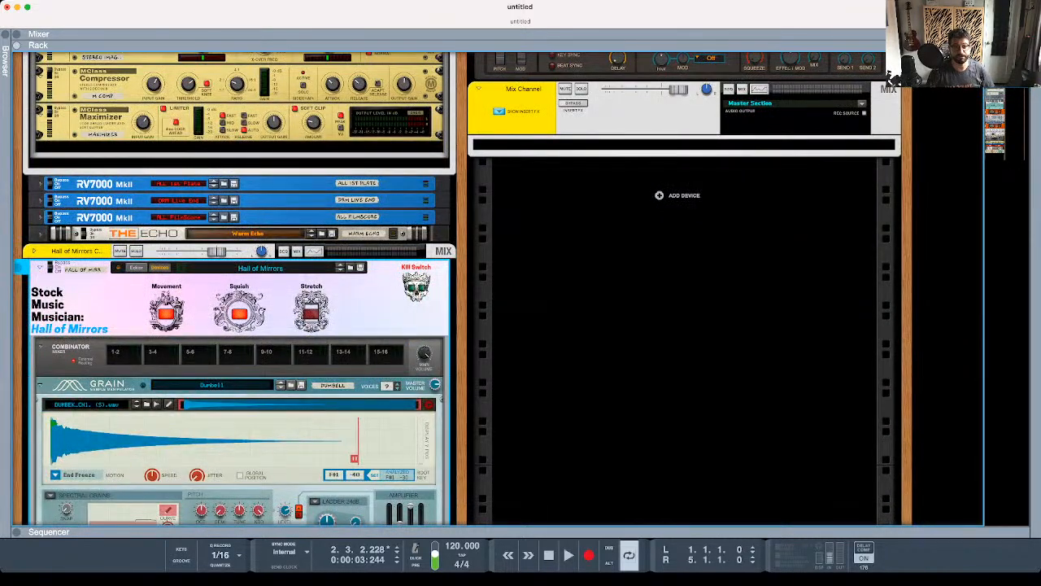
- Trace the Hall of Mirrors Combinator's rear cabling to the separated mix channel, first with the Combinator folded and again unfolded
click(39, 267)
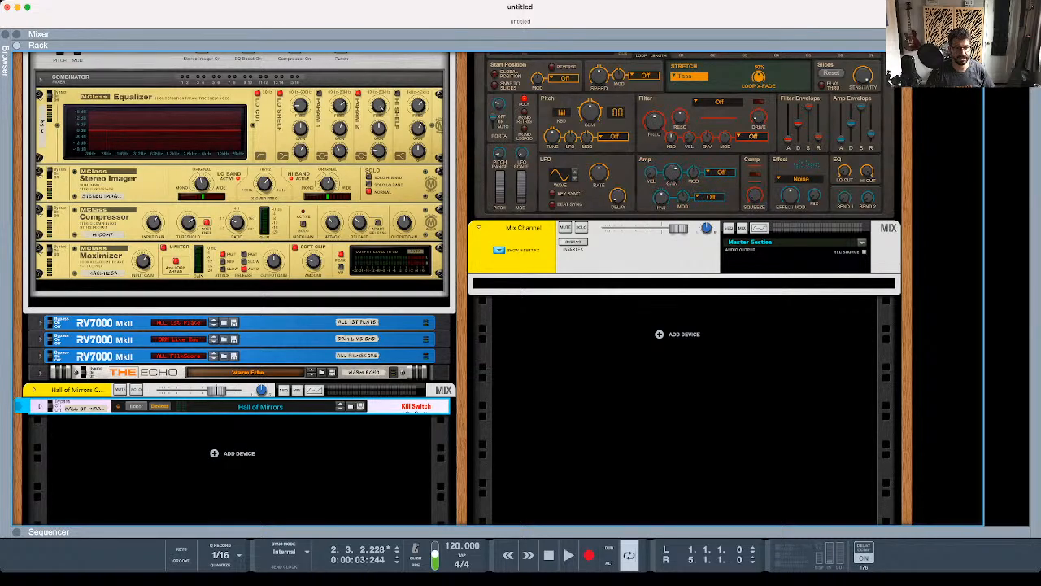
key(Tab)
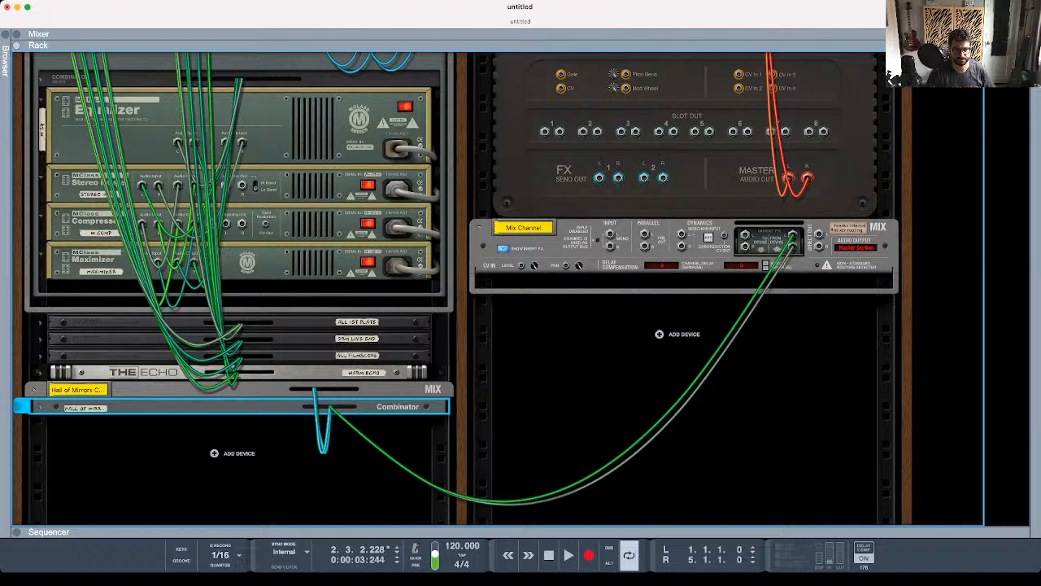
click(39, 407)
scroll(241, 326, down, 10)
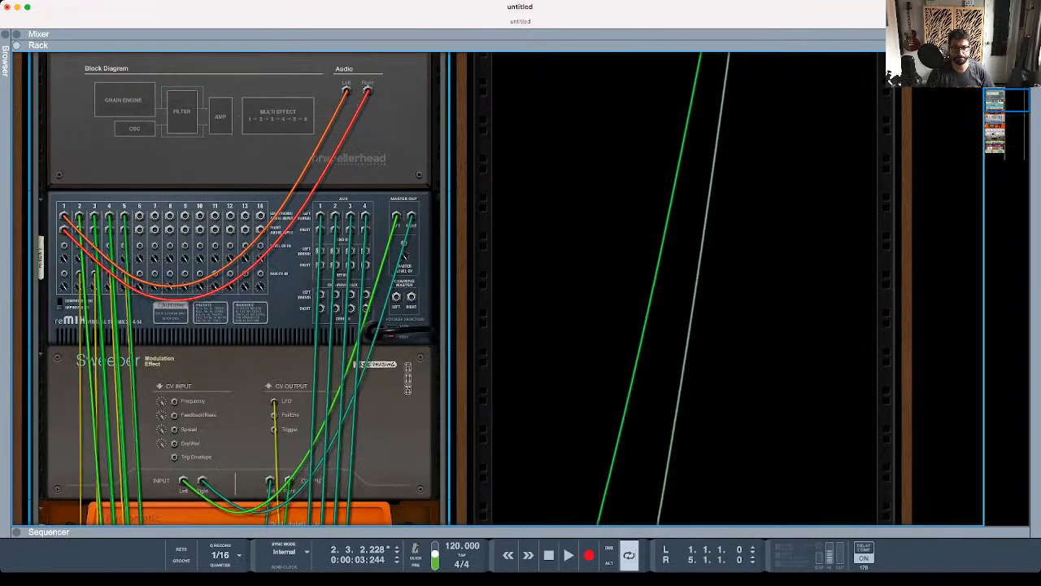